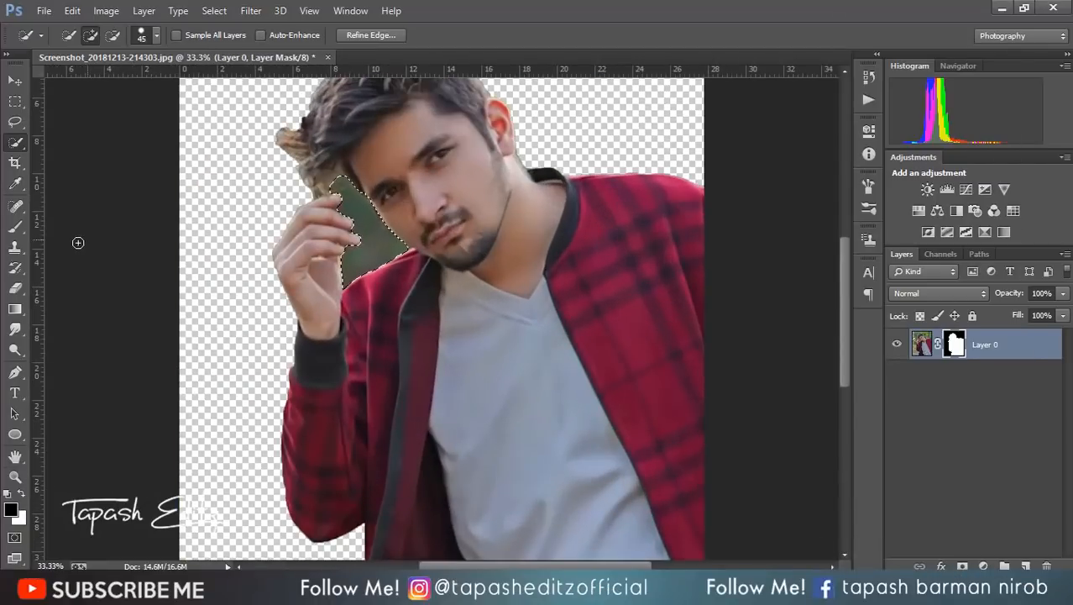
Step: Delete the selected green background between the hand and face from Layer 0's image, and deselect
left_click(15, 226)
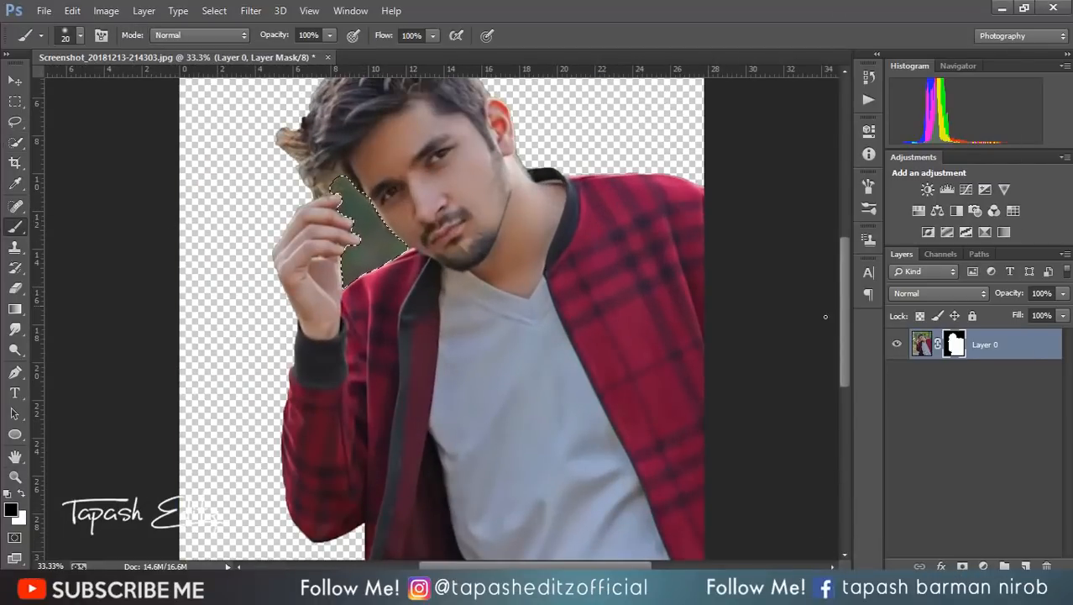
left_click(921, 341)
key("Delete")
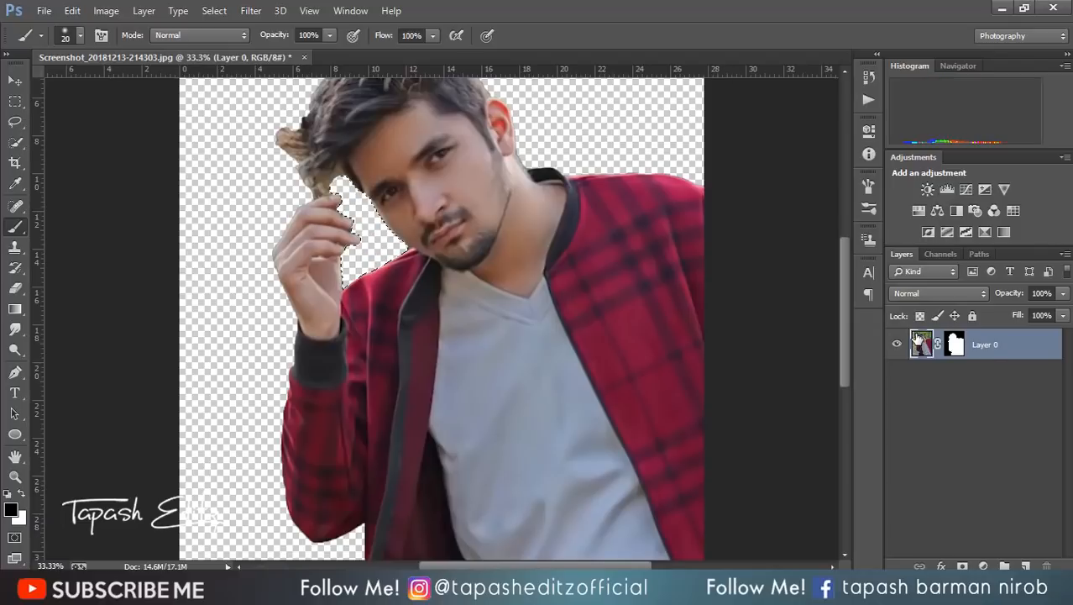
key("ctrl+d")
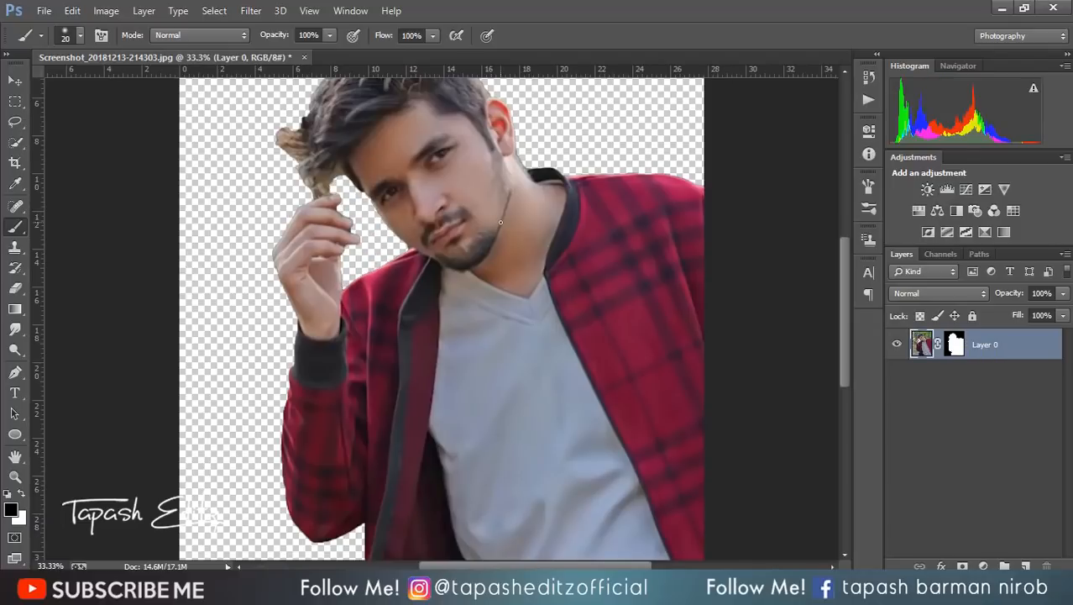
Step: Open Refine Mask for Layer 0's layer mask and accept it with the settings as they are, output to Layer Mask
right_click(968, 352)
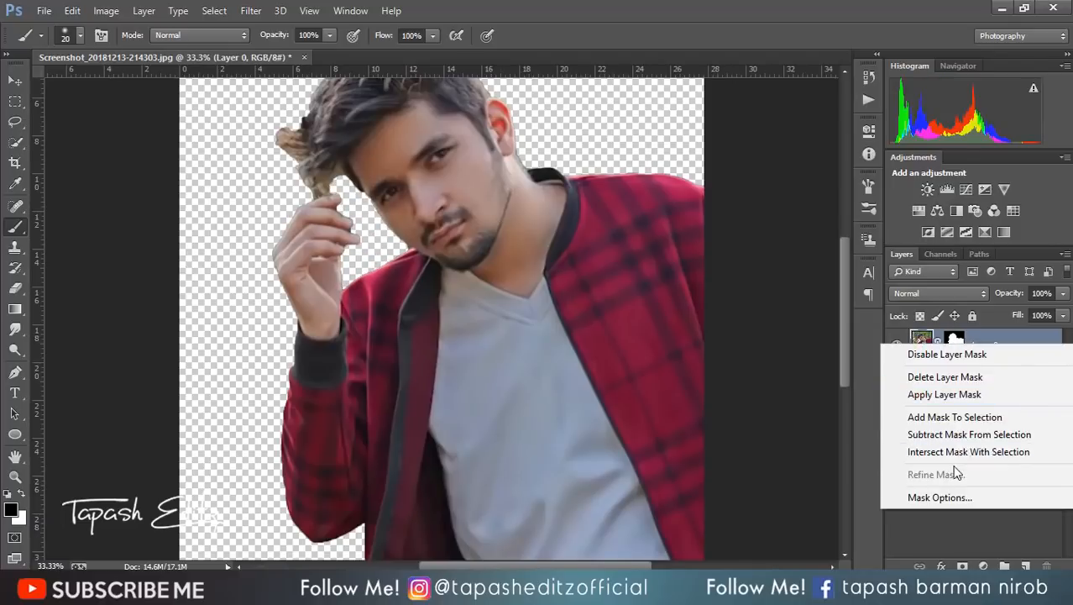
left_click(956, 343)
right_click(958, 342)
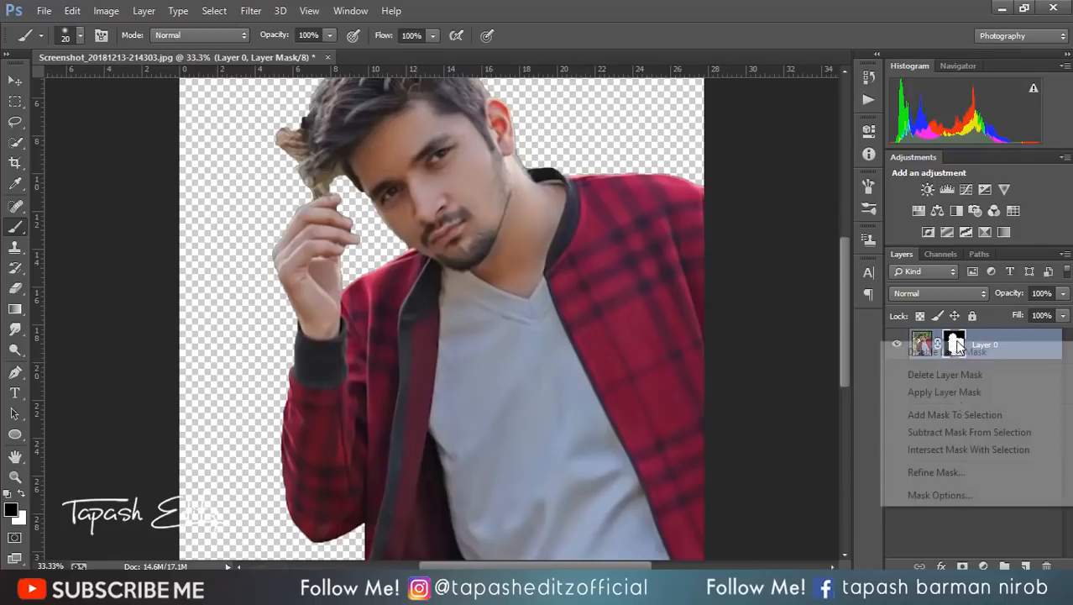
left_click(952, 472)
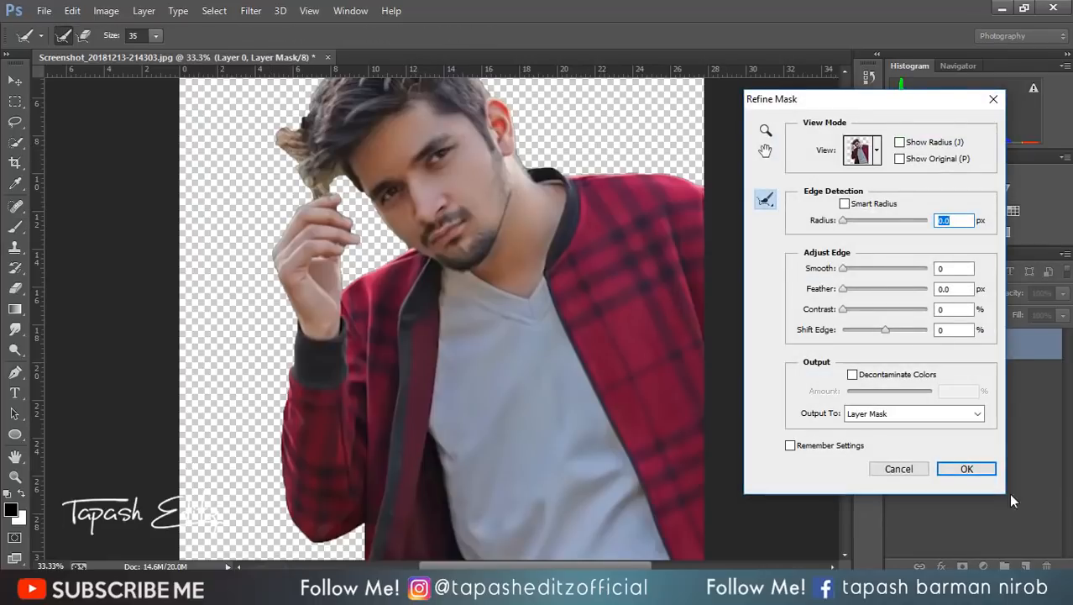
left_click(966, 469)
key("ctrl+minus")
key("ctrl+minus")
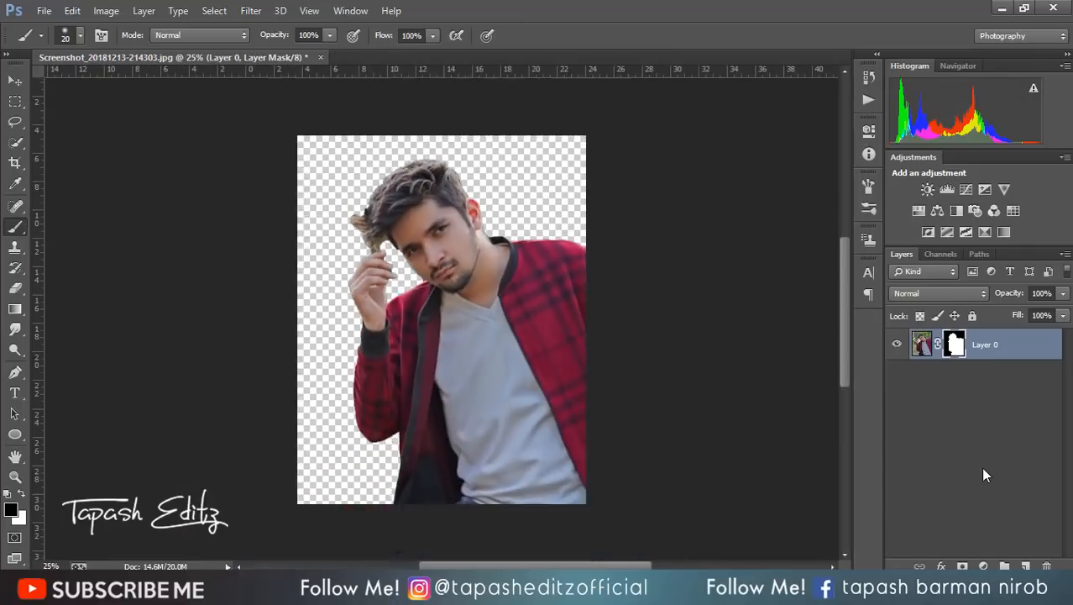
Step: Place the hairsasa image from the wings folder as an embedded layer, scaled and positioned over the man's hair
left_click(44, 10)
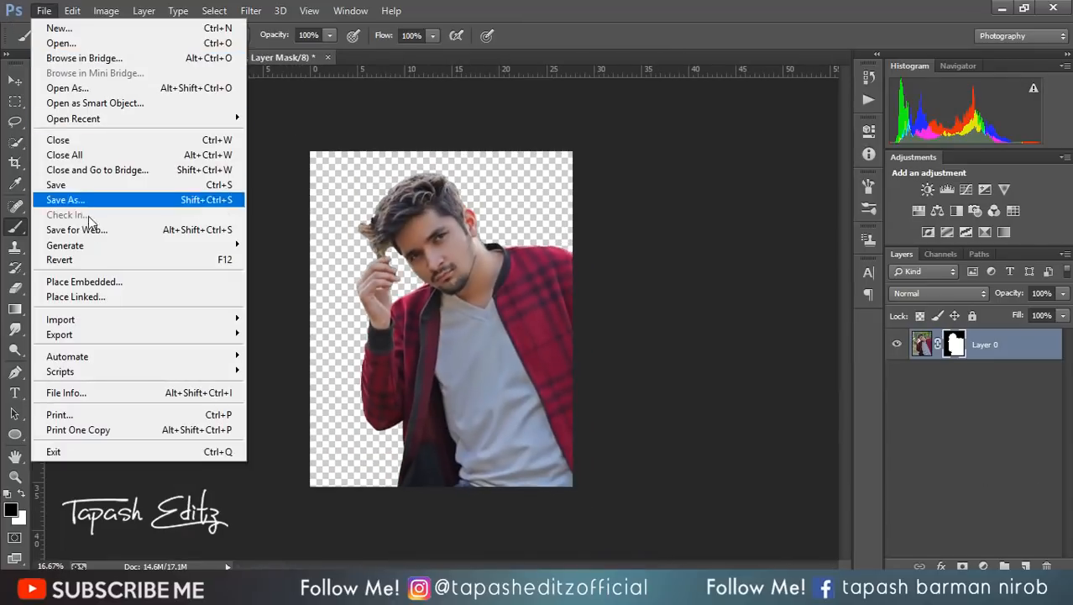
left_click(84, 282)
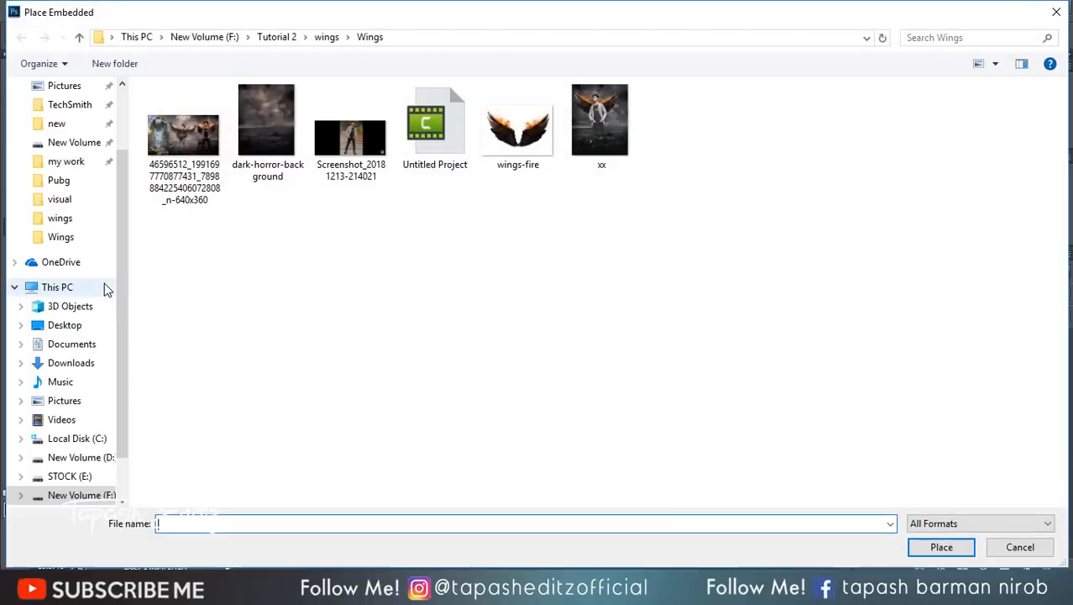
left_click(329, 38)
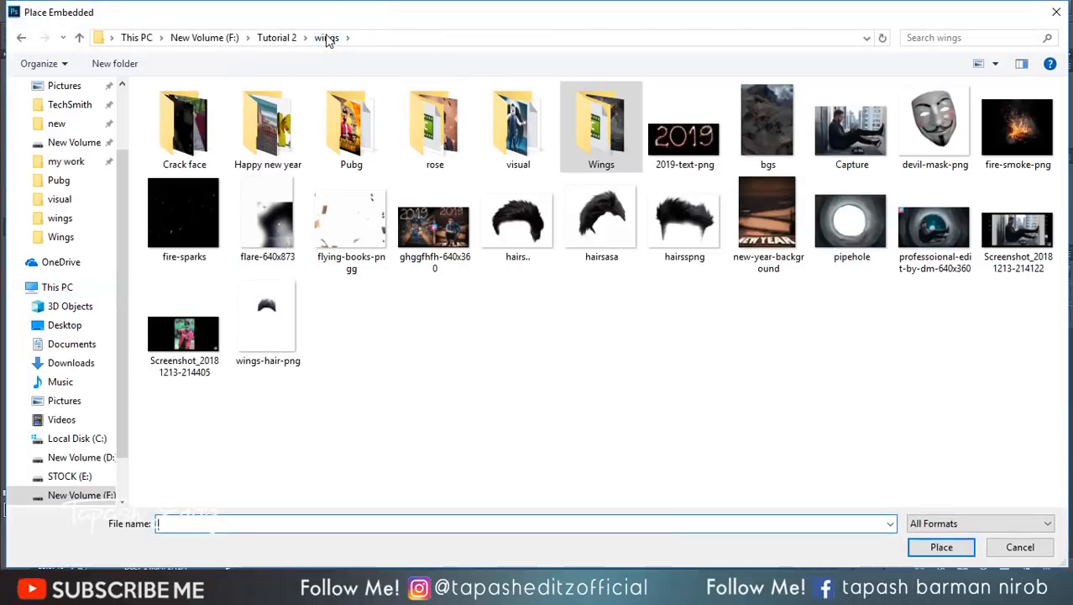
double_click(601, 229)
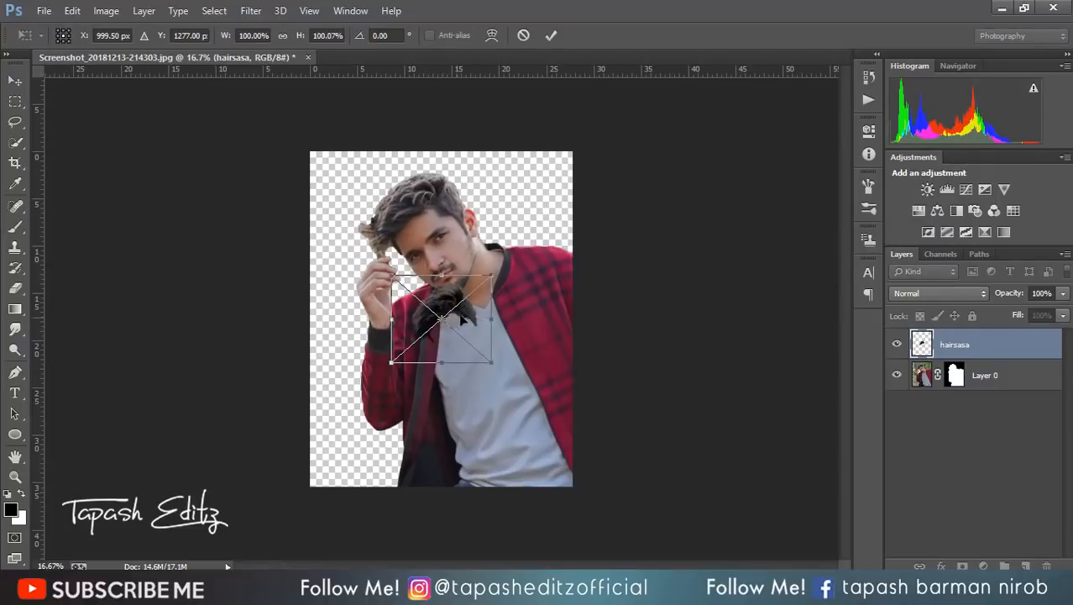
mouse_move(490, 277)
left_mouse_down()
mouse_move(512, 257)
mouse_move(470, 236)
mouse_move(461, 177)
mouse_move(467, 186)
left_mouse_up()
left_click(551, 36)
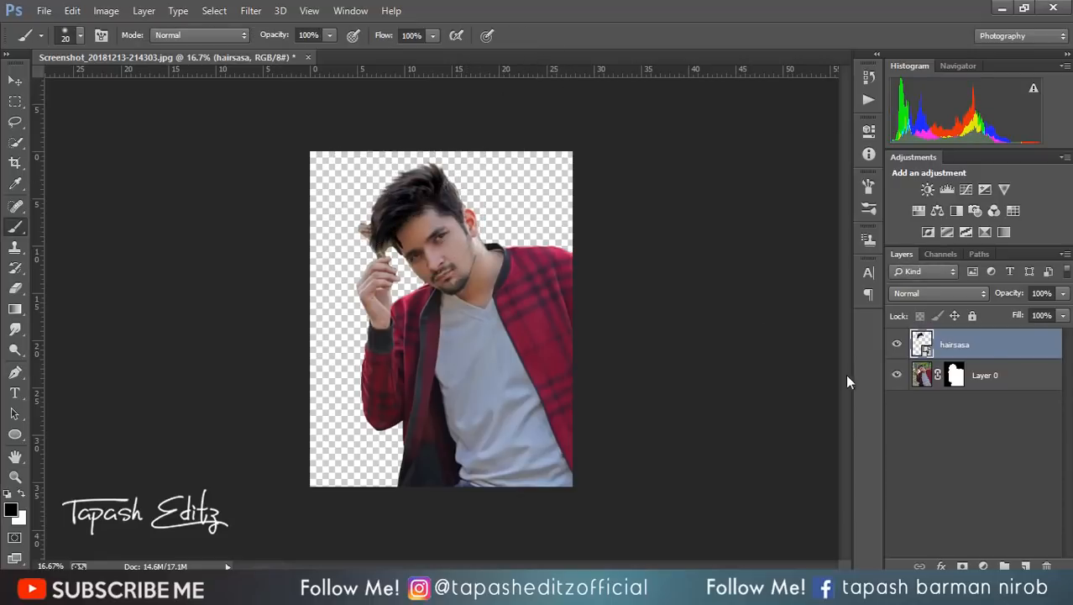
Step: Paint black on Layer 0's mask to hide the leftover original hair strands beside the new hair and above the fingers
left_click(15, 80)
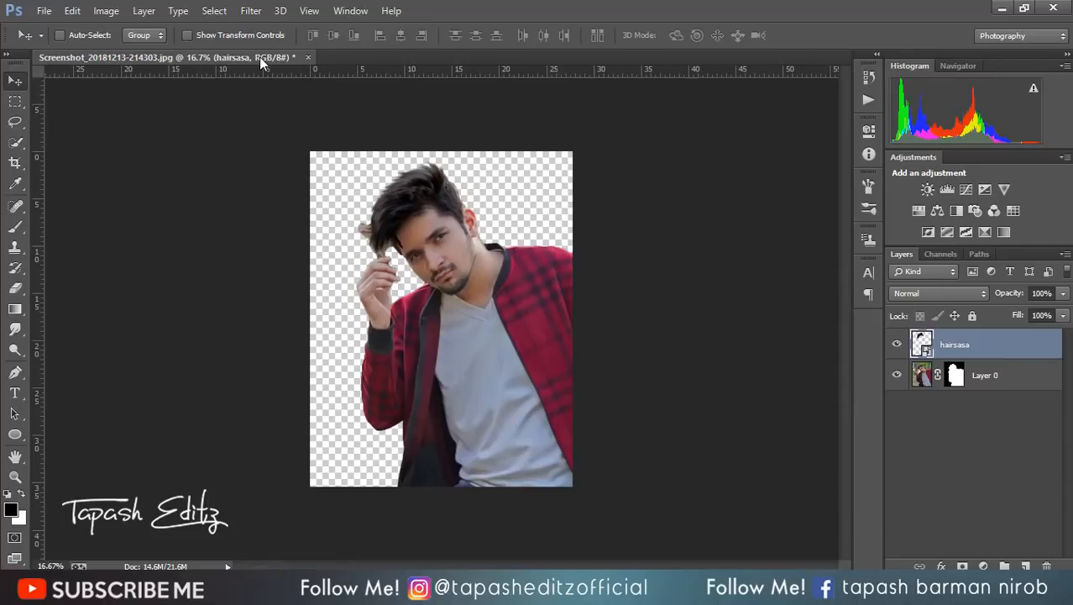
key("ctrl+plus")
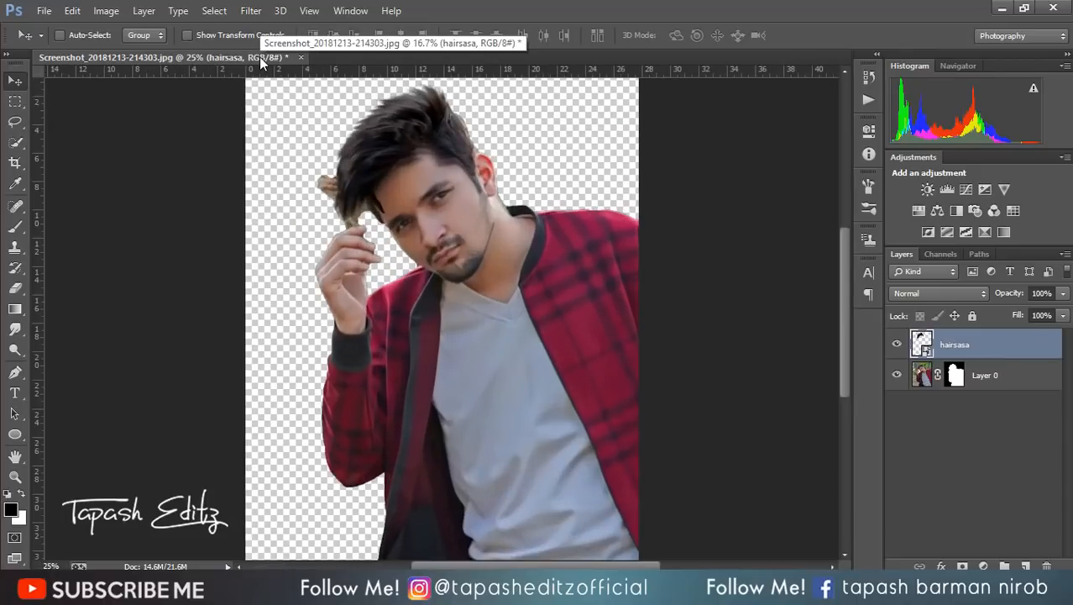
left_click(955, 375)
left_click(16, 227)
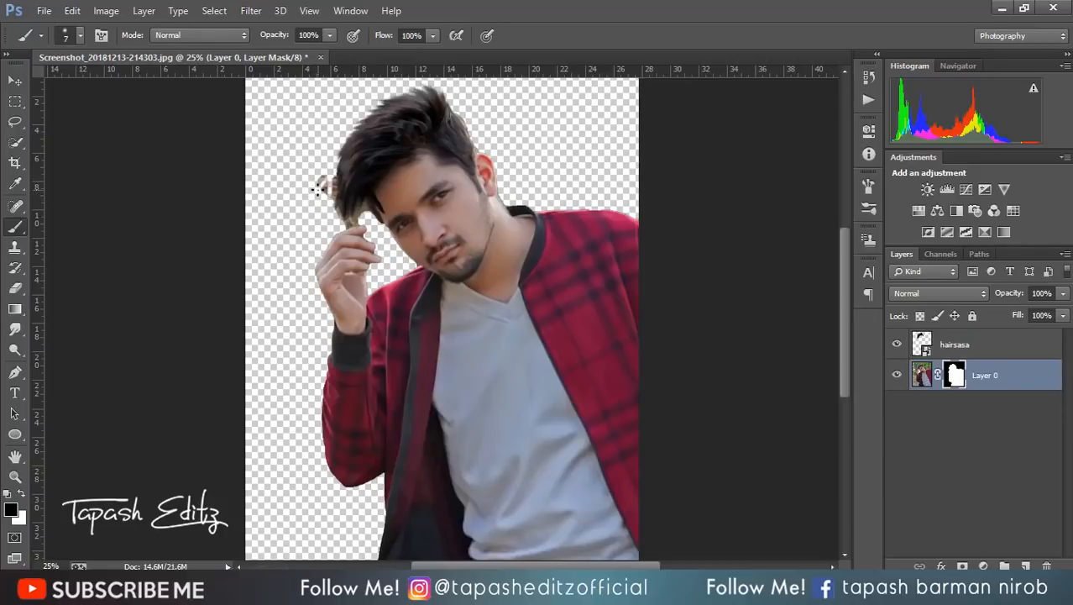
key("bracketleft")
key("bracketleft")
key("bracketleft")
key("bracketleft")
key("bracketleft")
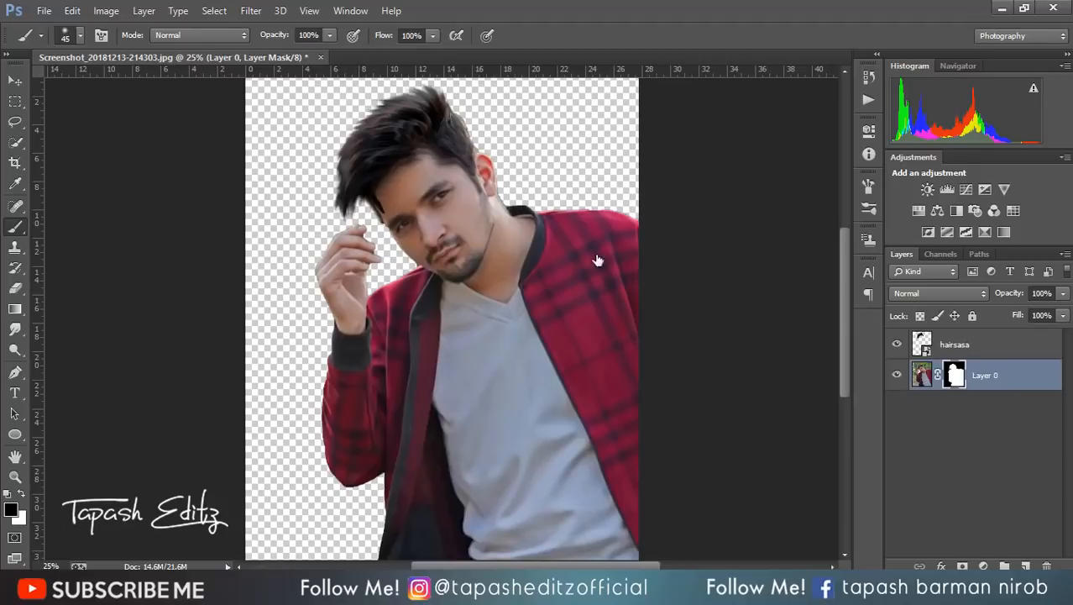
Step: Show transform controls for the hairsasa layer and stretch the hair slightly down toward the hand
left_click(955, 343)
left_click(16, 81)
left_click(213, 35)
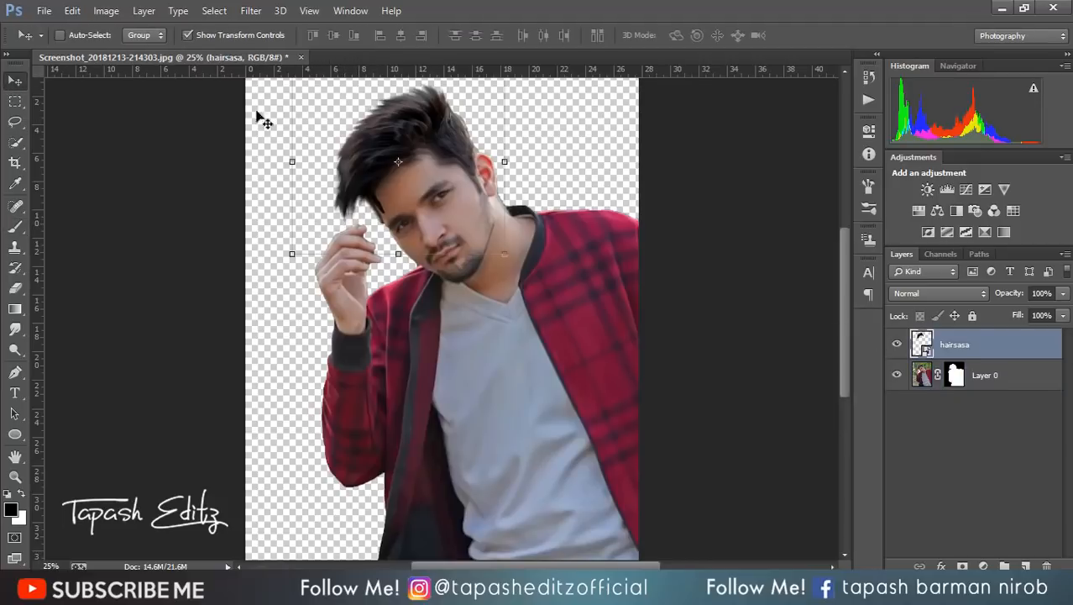
left_click_drag(291, 253, 287, 265)
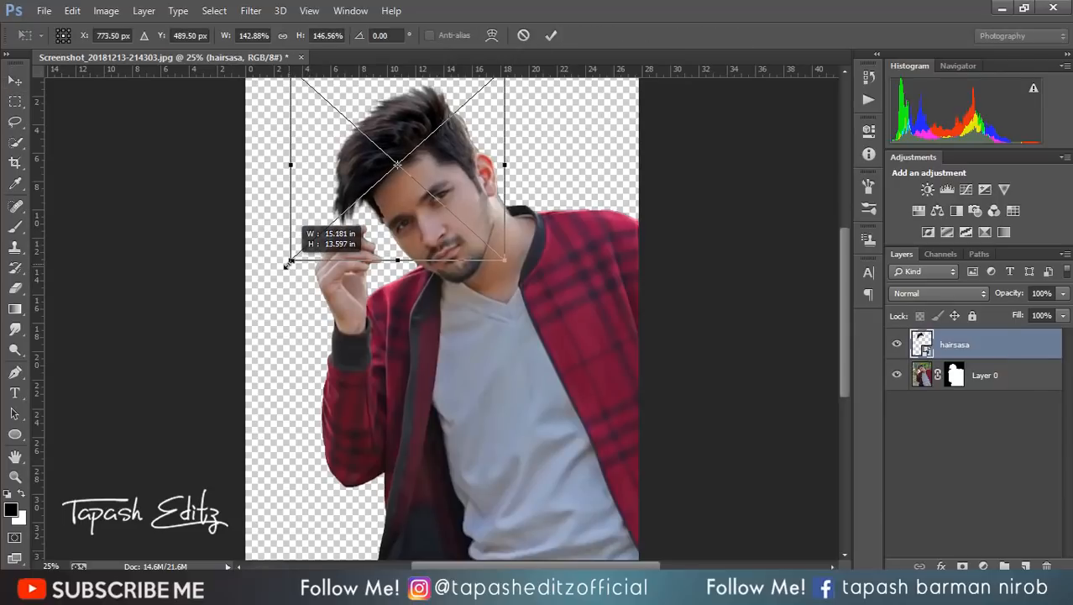
left_click(551, 35)
Step: Rasterize the hairsasa layer so the Eraser tool can work on it
key("b")
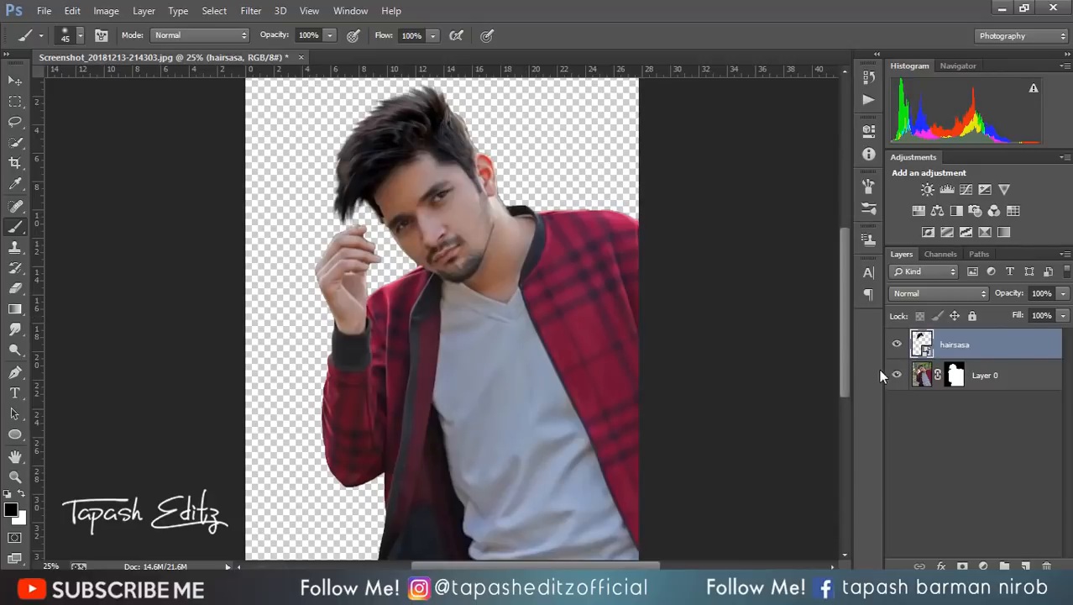
left_click(15, 288)
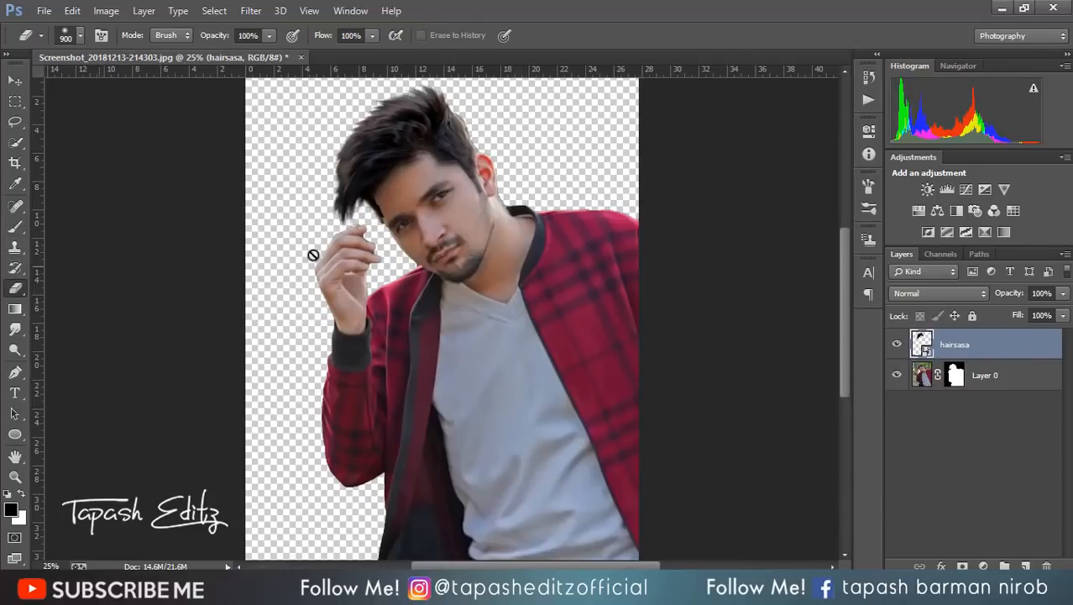
right_click(987, 344)
left_click(659, 236)
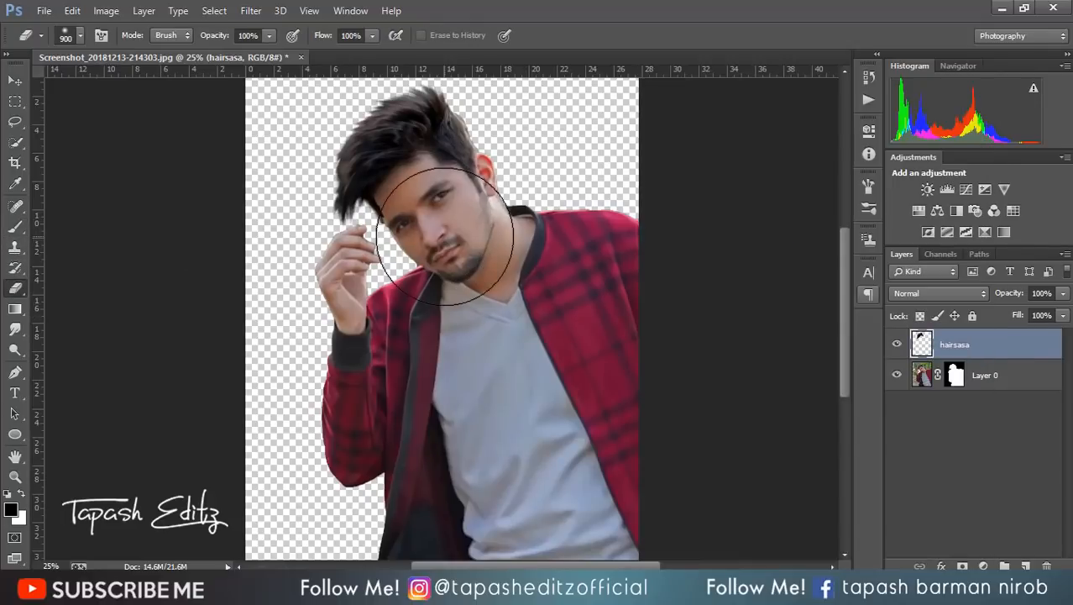
Step: Reduce the Eraser size to 100 px for trimming the pasted hair along the forehead
key("bracketleft")
key("bracketleft")
key("bracketleft")
key("bracketleft")
key("bracketleft")
key("bracketleft")
key("bracketleft")
key("bracketleft")
key("bracketleft")
key("bracketleft")
key("bracketleft")
key("bracketleft")
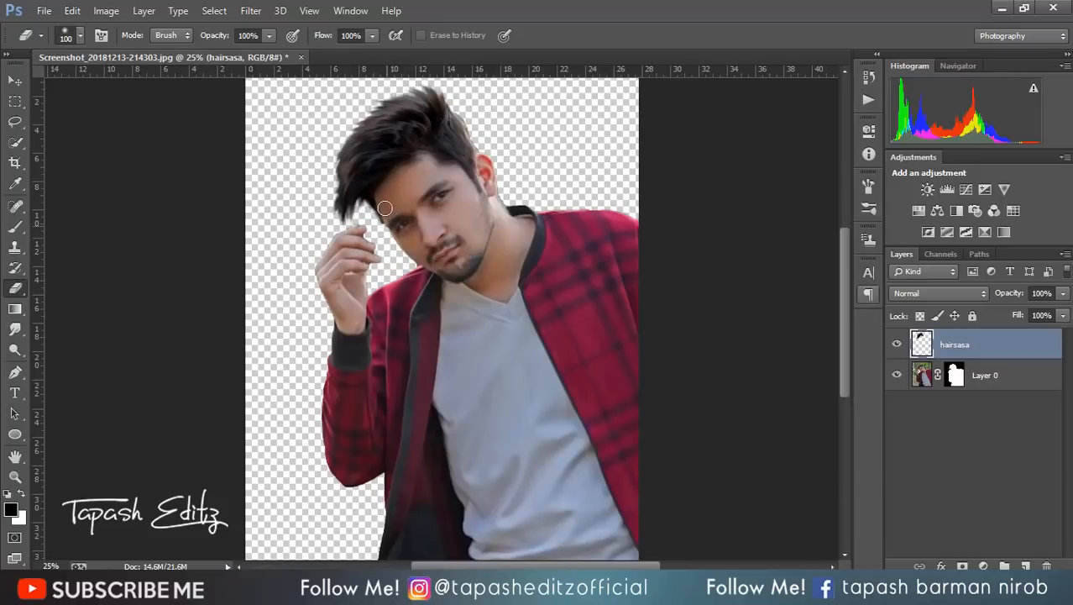
Step: Brush black on Layer 0's mask to clean up the cutout edges around the hair and head
left_click(962, 374)
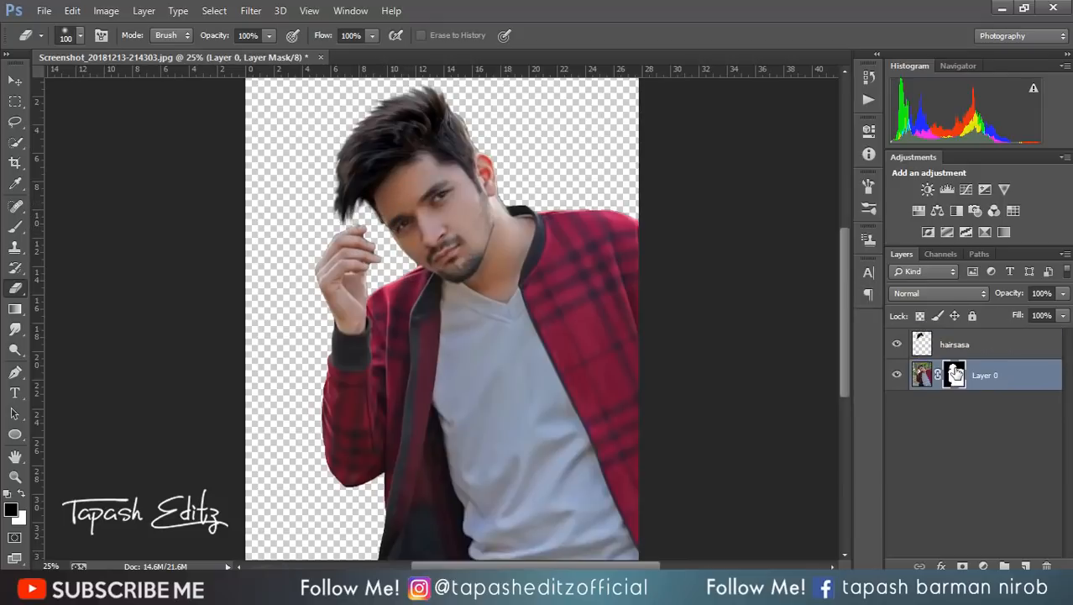
left_click(15, 227)
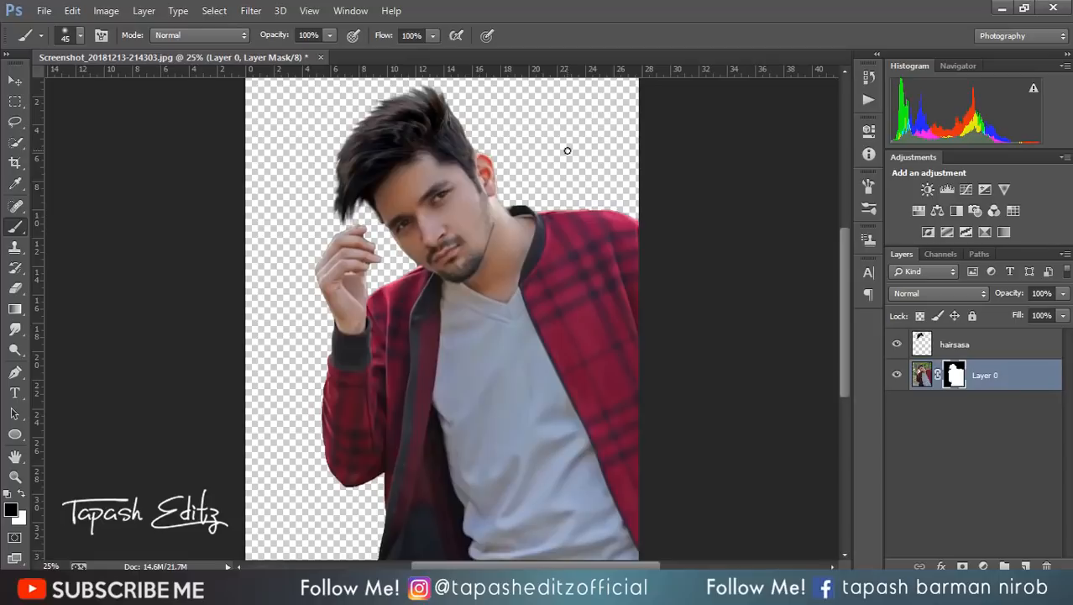
Step: Trace the raised hand's outer edge with a Pen path from the wrist around the fingertips to the gap below them
key("ctrl+plus")
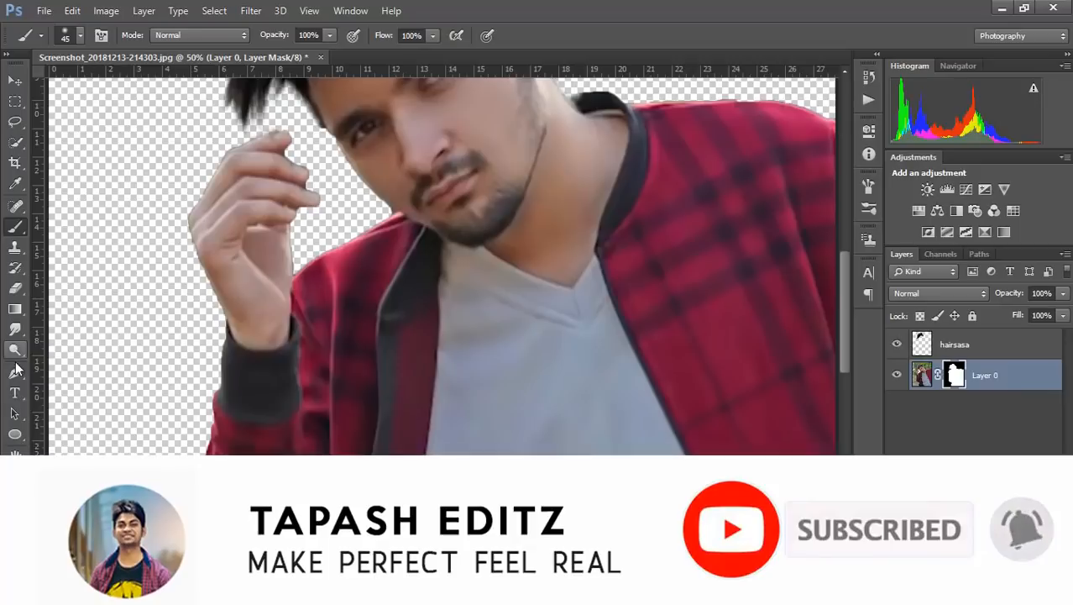
left_click(16, 371)
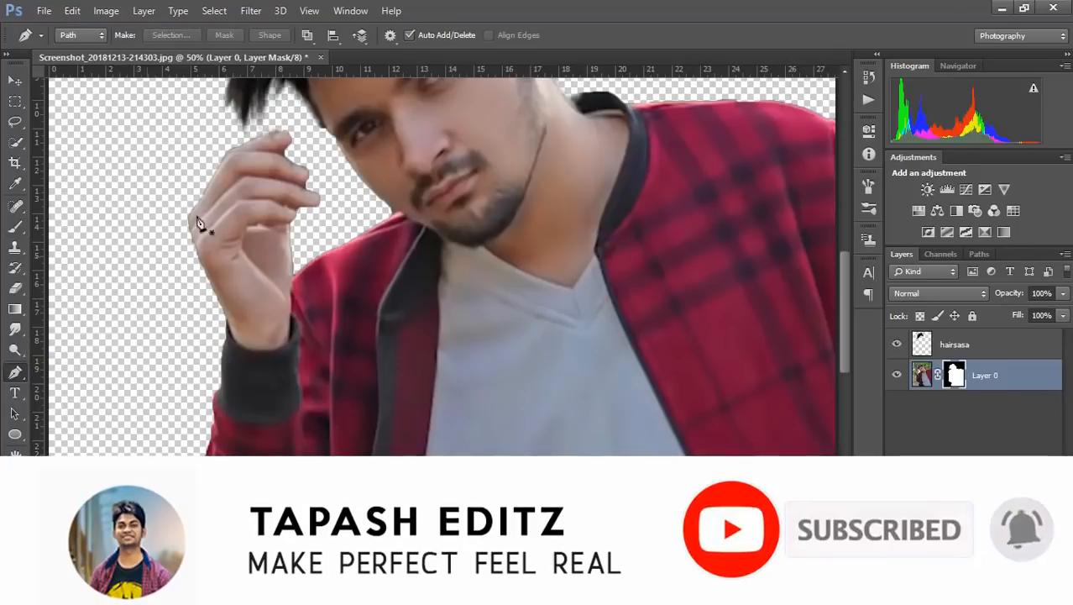
left_click(225, 321)
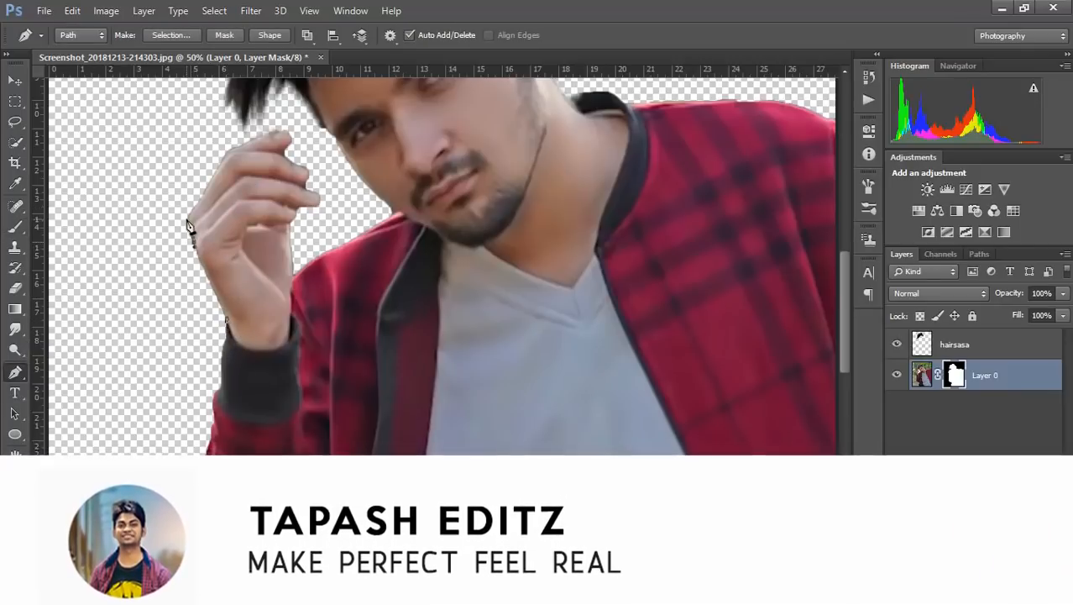
left_click(216, 166)
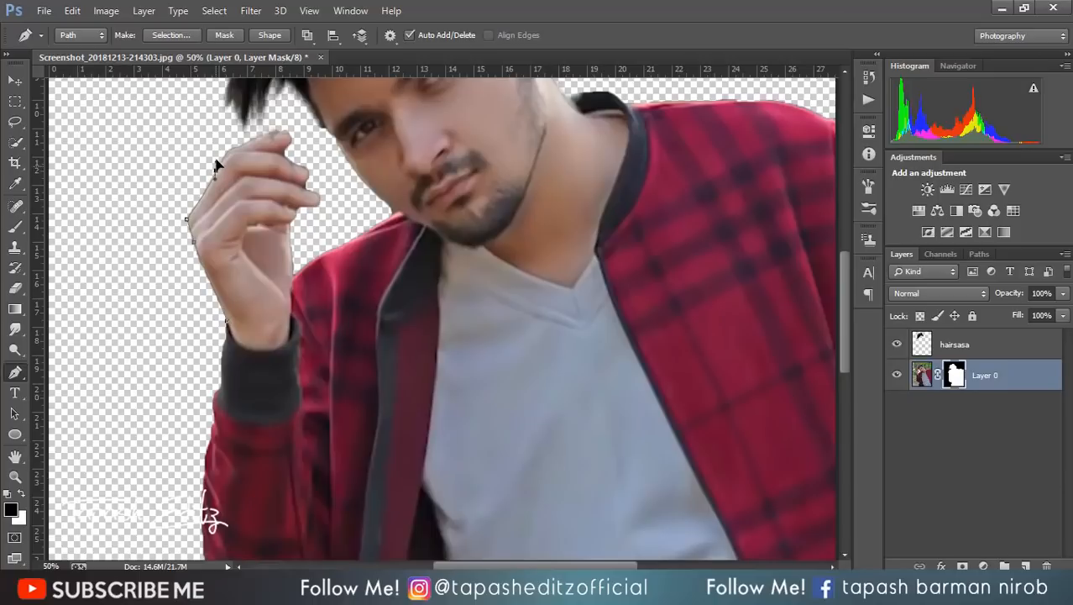
left_click(239, 147)
left_click(265, 132)
left_click(276, 131)
left_click(286, 130)
left_click(293, 141)
left_click(288, 147)
left_click(284, 152)
left_click(294, 158)
left_click(305, 172)
left_click(308, 168)
left_click(310, 175)
left_click_drag(306, 180, 296, 184)
left_click(315, 192)
left_click(320, 202)
left_click(316, 206)
left_click_drag(313, 208, 315, 230)
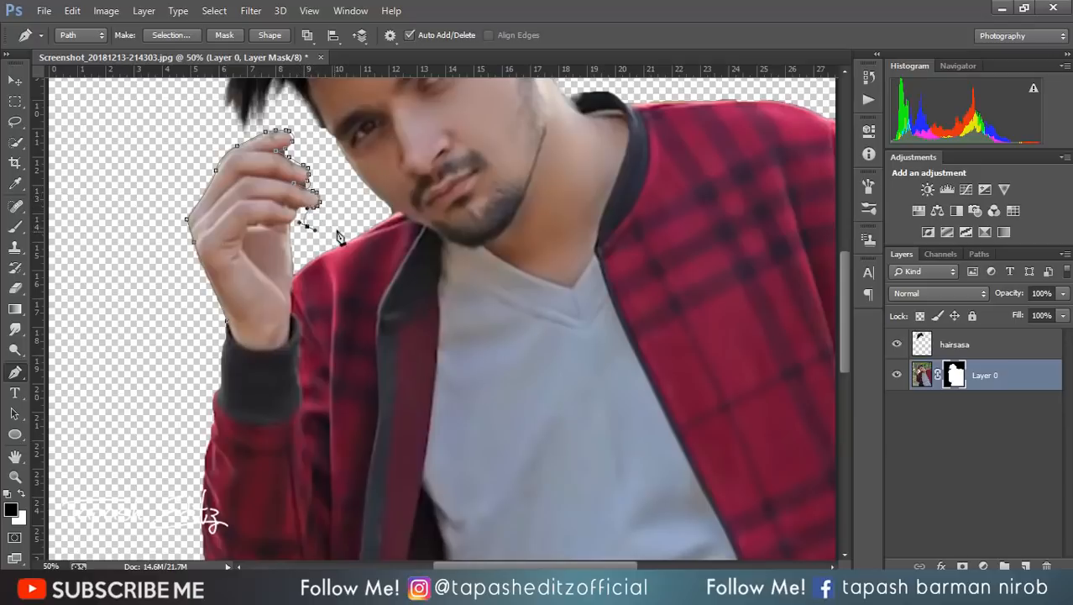
Step: Continue the path through the empty area around the outside of the hand and back toward the wrist to enclose the edge
left_click(334, 231)
left_click(344, 207)
left_click(308, 126)
left_click(265, 118)
left_click(199, 142)
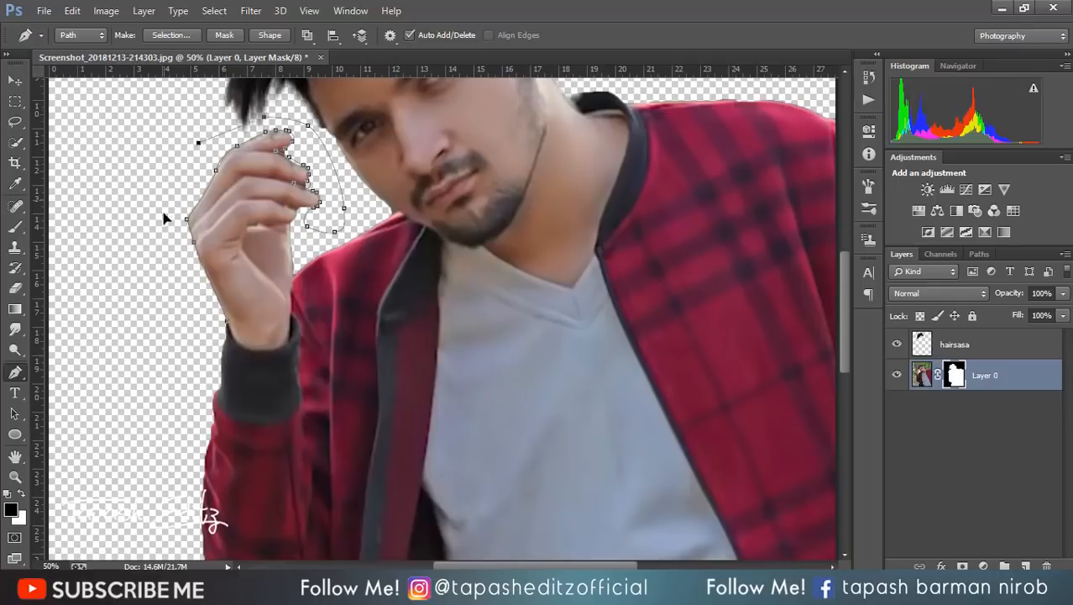
left_click(164, 204)
left_click(178, 269)
left_click(204, 330)
Step: Convert the hand path to a selection, delete the selected fringe from Layer 0's image, and deselect
right_click(212, 310)
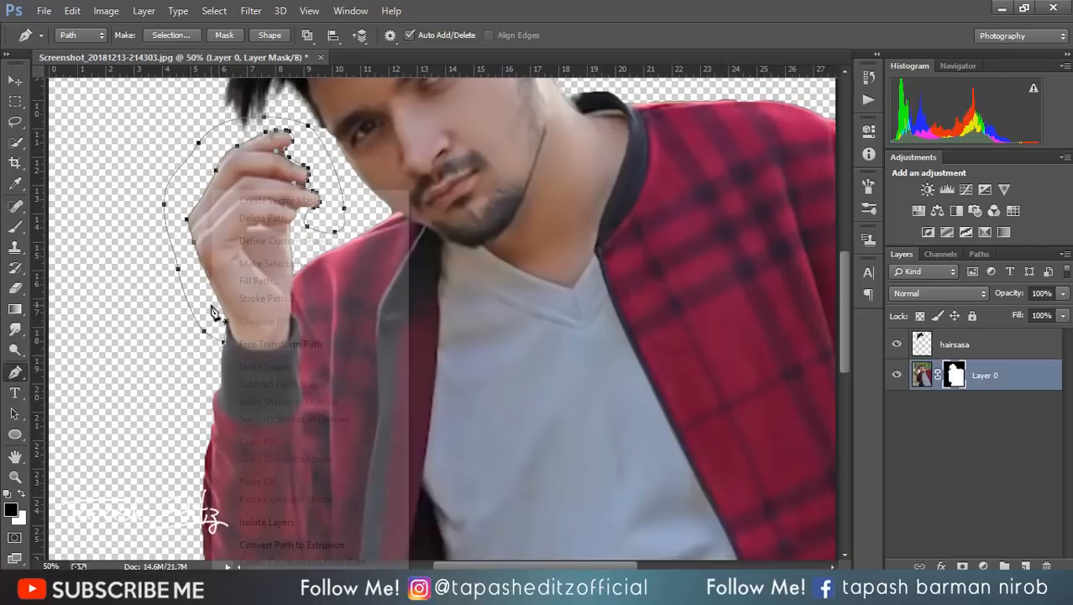
left_click(285, 263)
left_click(618, 168)
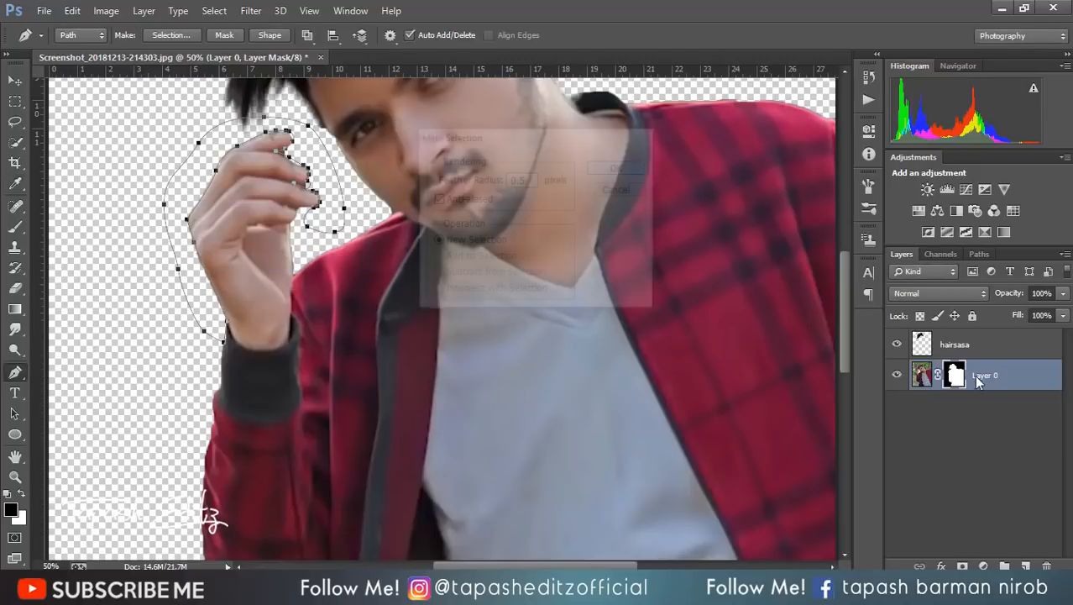
left_click(921, 378)
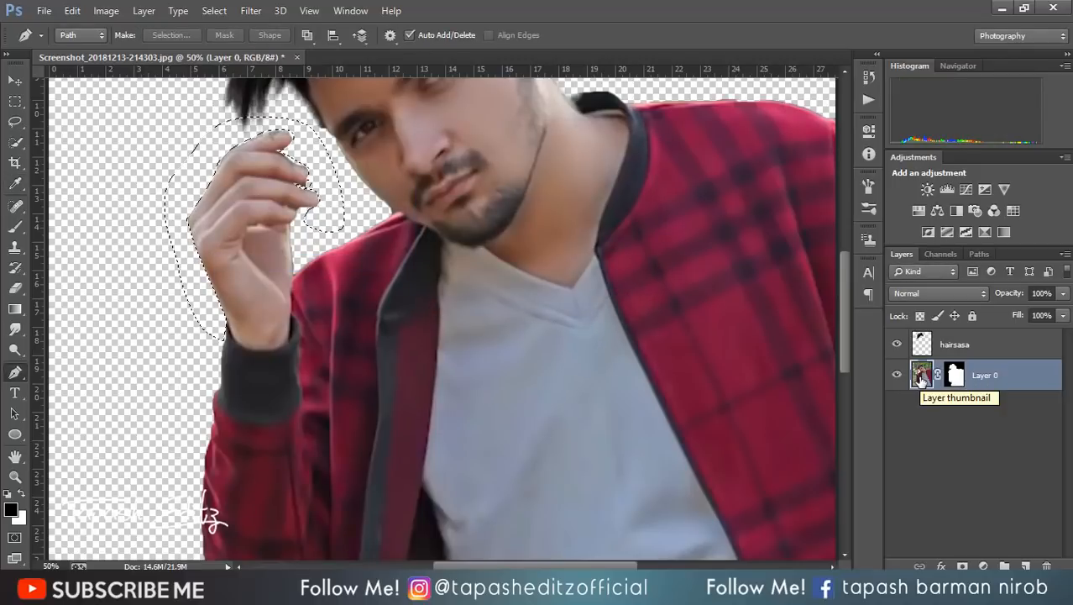
key("ctrl+d")
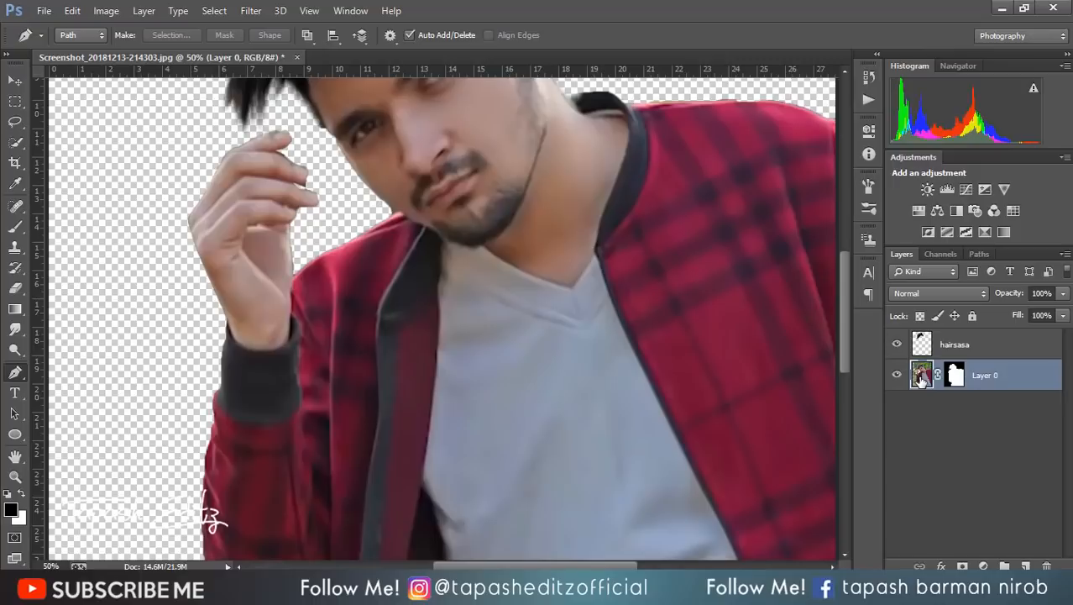
left_click(19, 226)
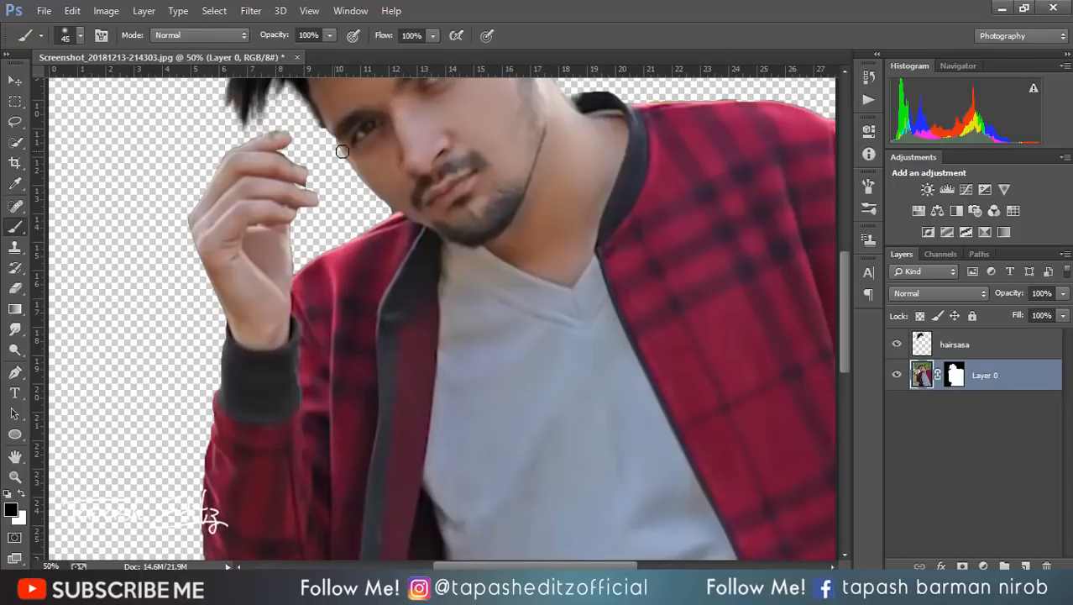
key("p")
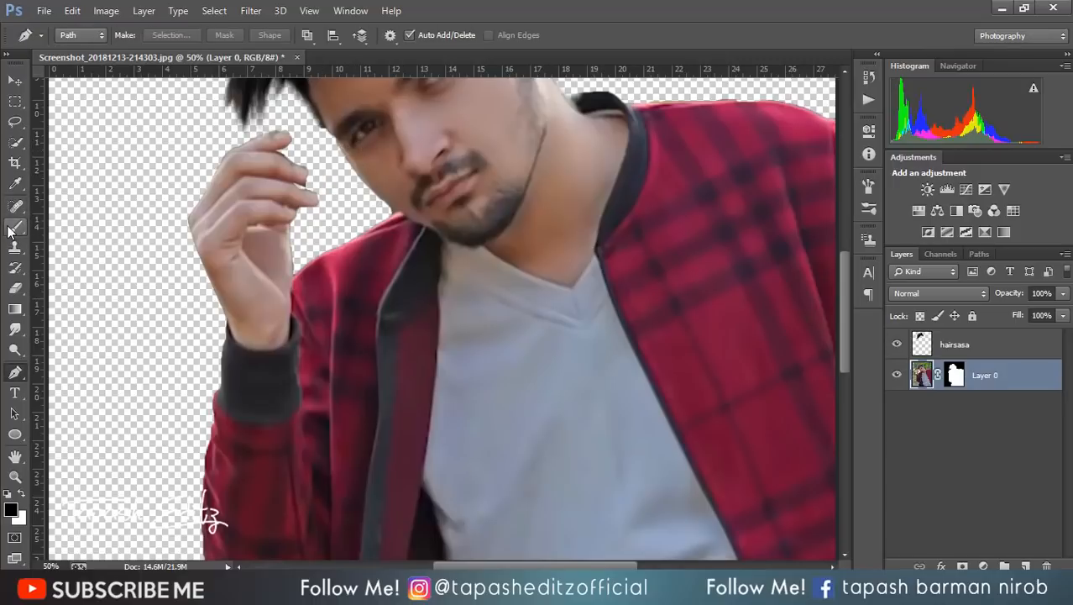
left_click(10, 231)
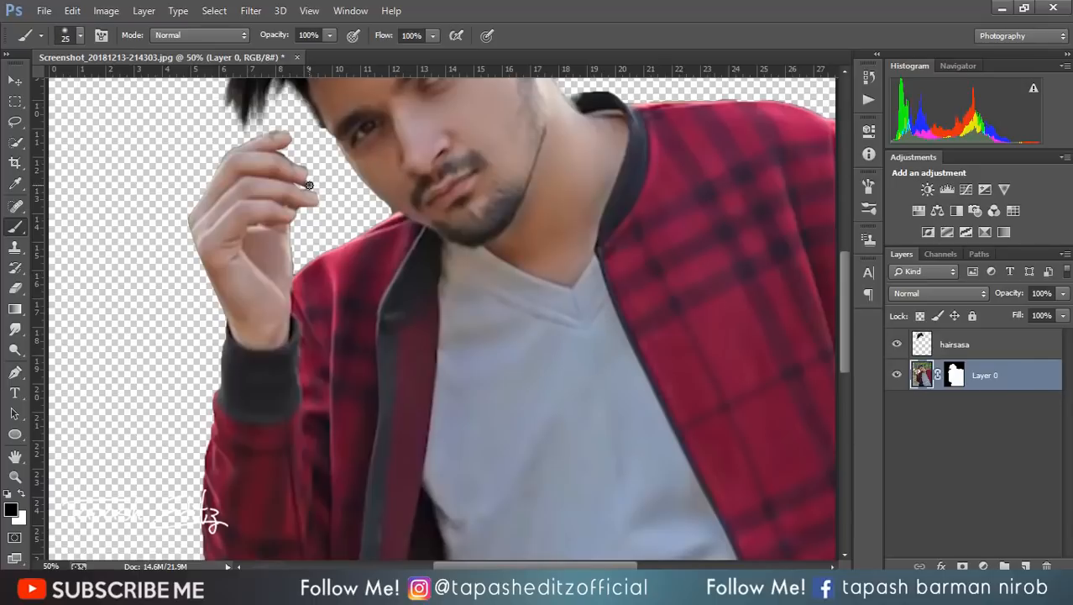
left_click(72, 11)
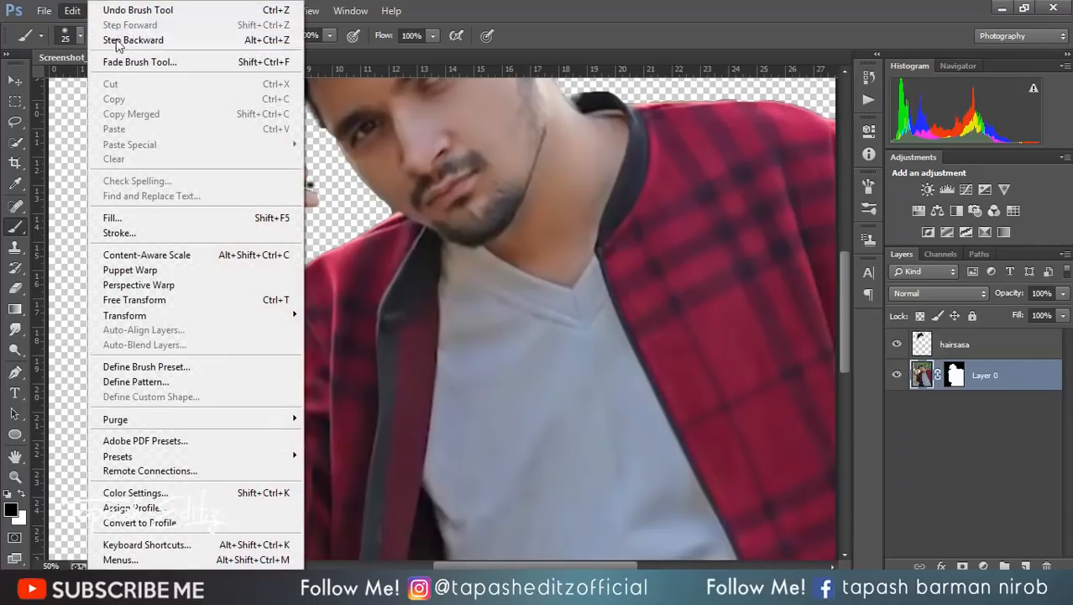
left_click(114, 73)
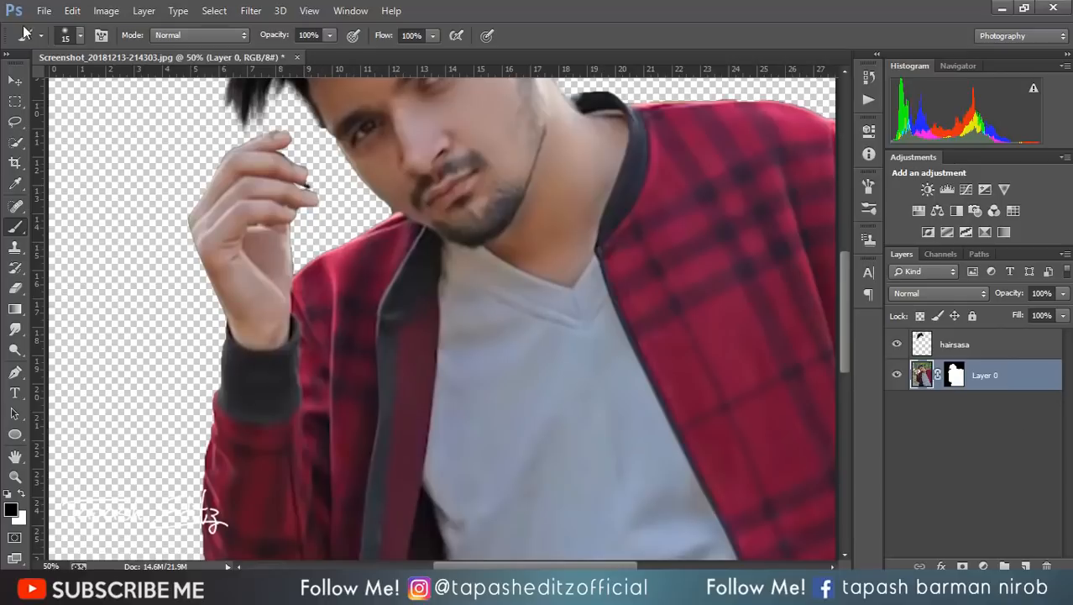
left_click(72, 11)
left_click(118, 36)
left_click(14, 287)
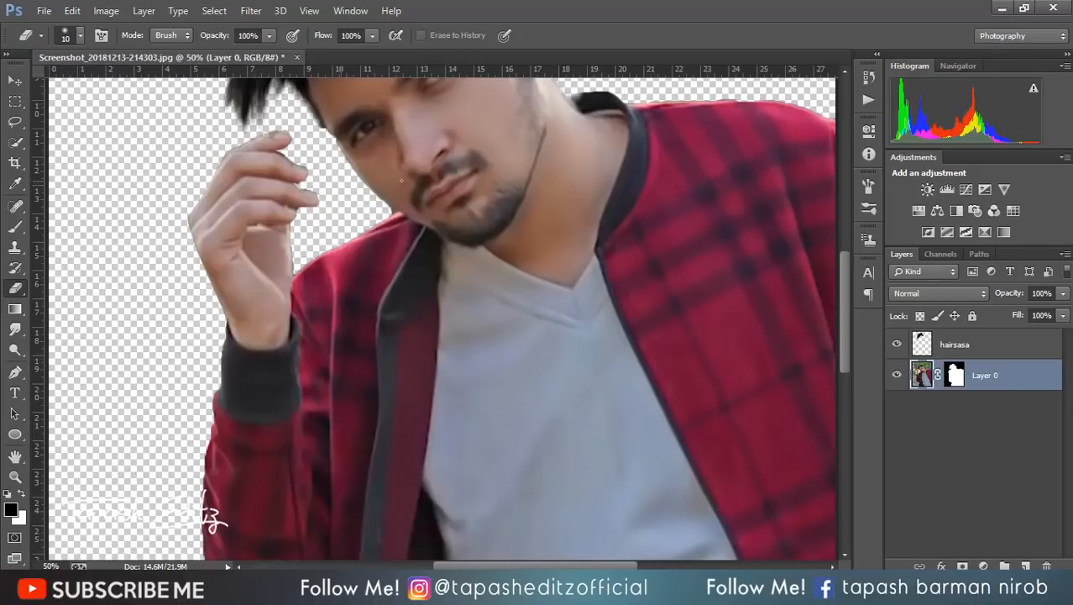
Step: Apply the layer mask on Layer 0 and merge the hairsasa layer into it
key("ctrl+minus")
key("ctrl+minus")
key("ctrl+minus")
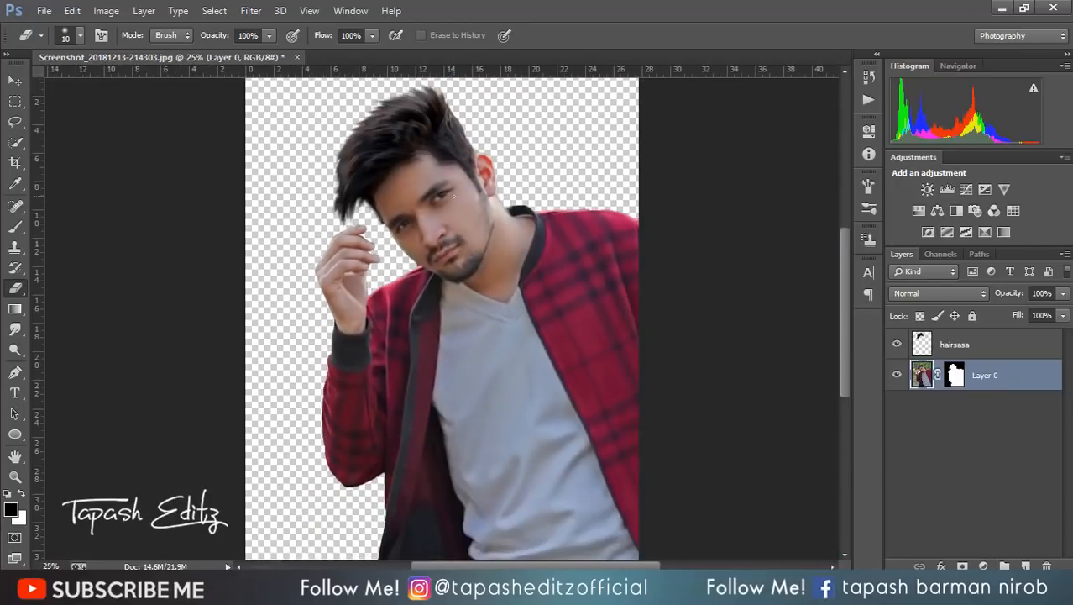
key("ctrl+plus")
right_click(962, 339)
left_click(978, 351)
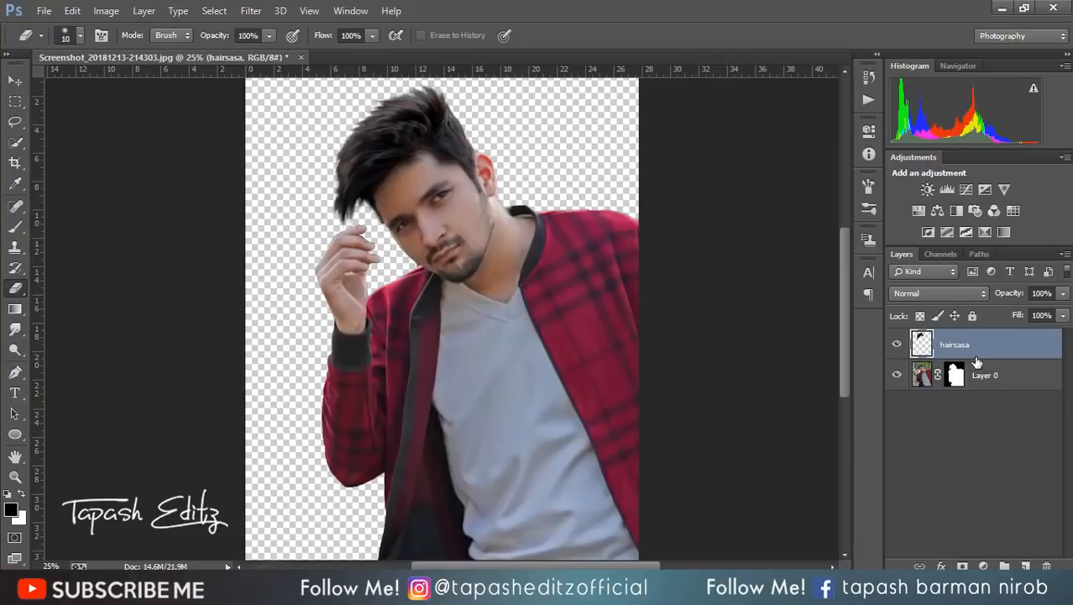
right_click(957, 377)
left_click(932, 423)
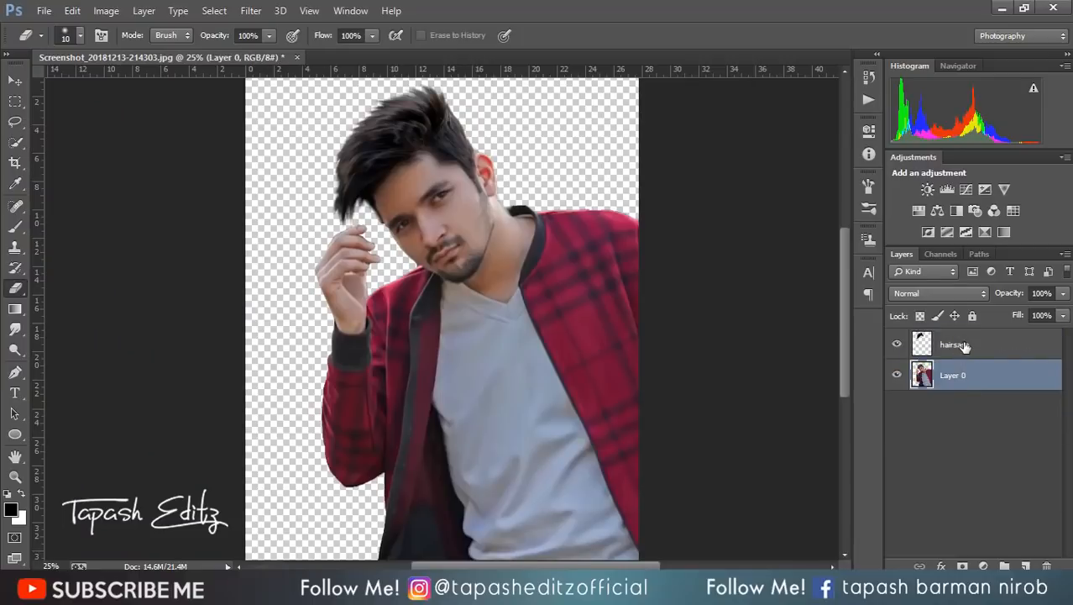
right_click(964, 344)
left_click(756, 451)
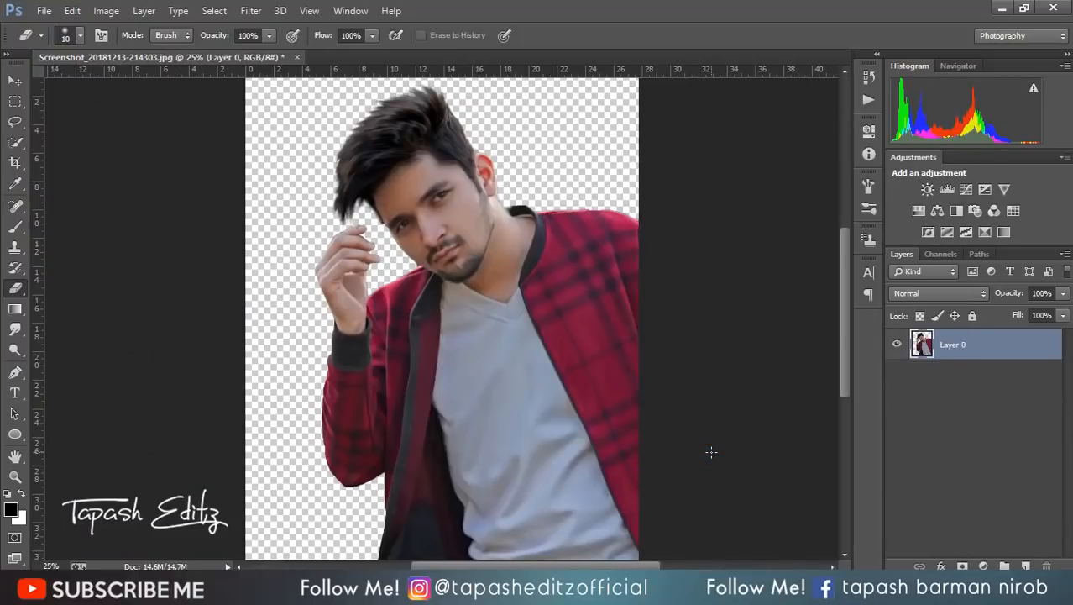
Step: Extend the canvas slightly above the man's head with the Crop tool and commit the crop
key("ctrl+minus")
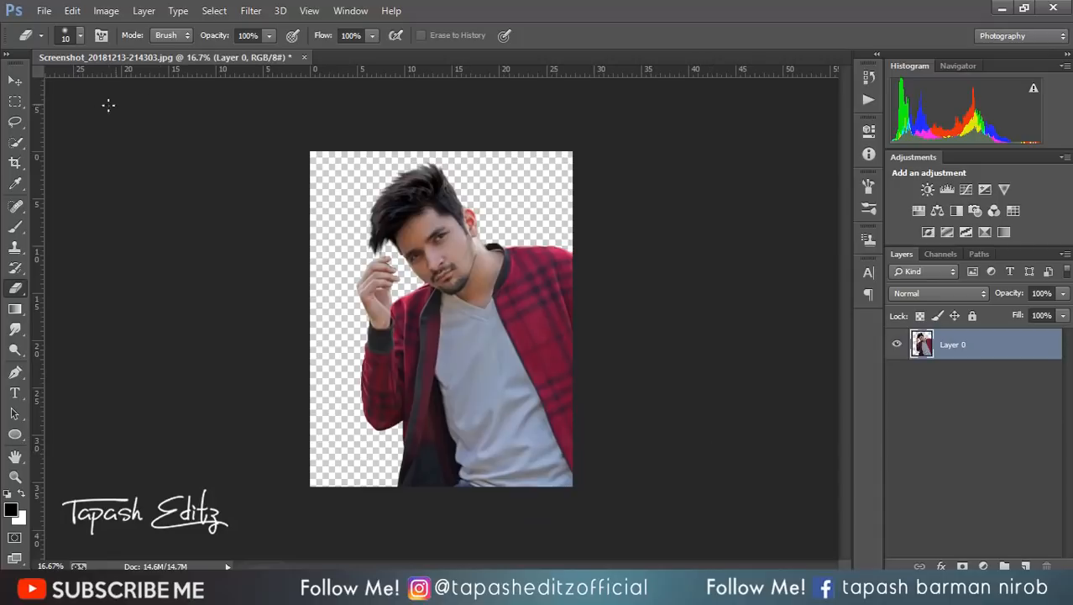
left_click(16, 164)
left_click_drag(312, 150, 308, 133)
left_click(726, 37)
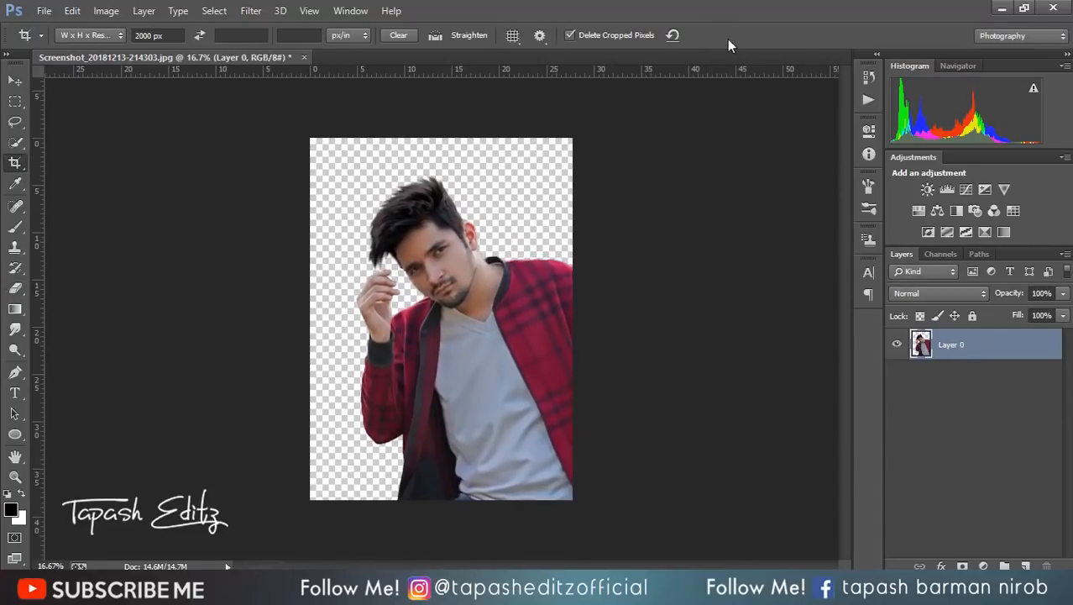
Step: Place IMG_0238 from the Crack face folder as an embedded image and enlarge it to cover the whole canvas
left_click(43, 10)
left_click(99, 281)
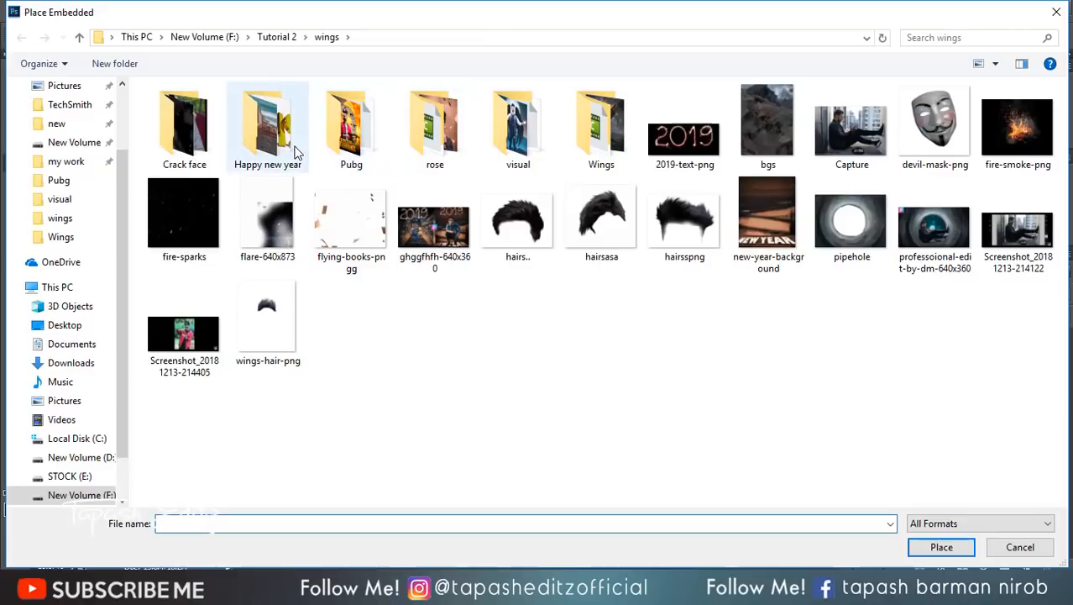
double_click(208, 118)
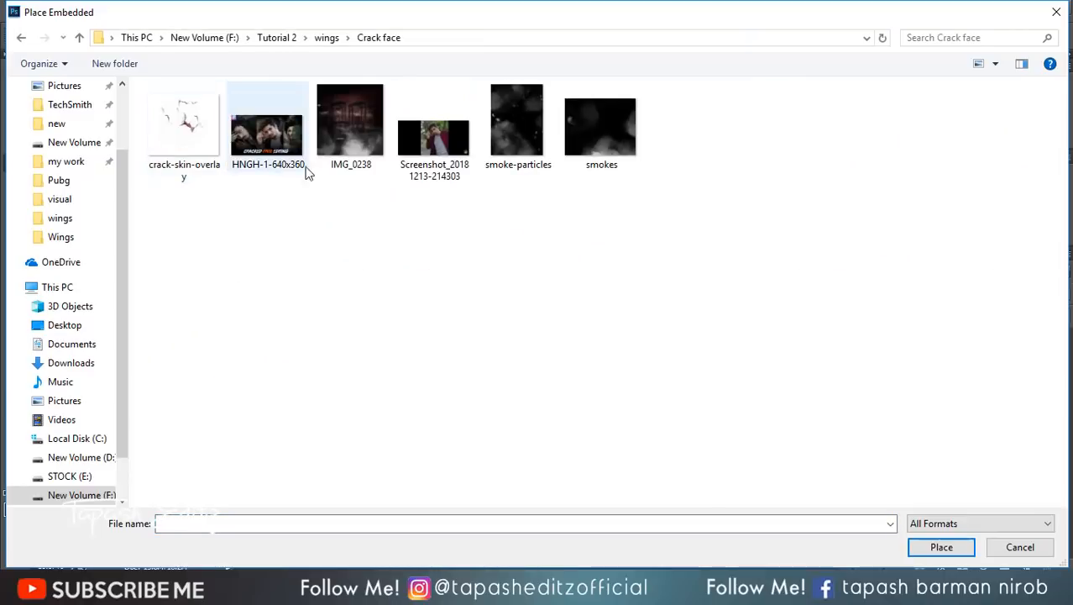
double_click(361, 128)
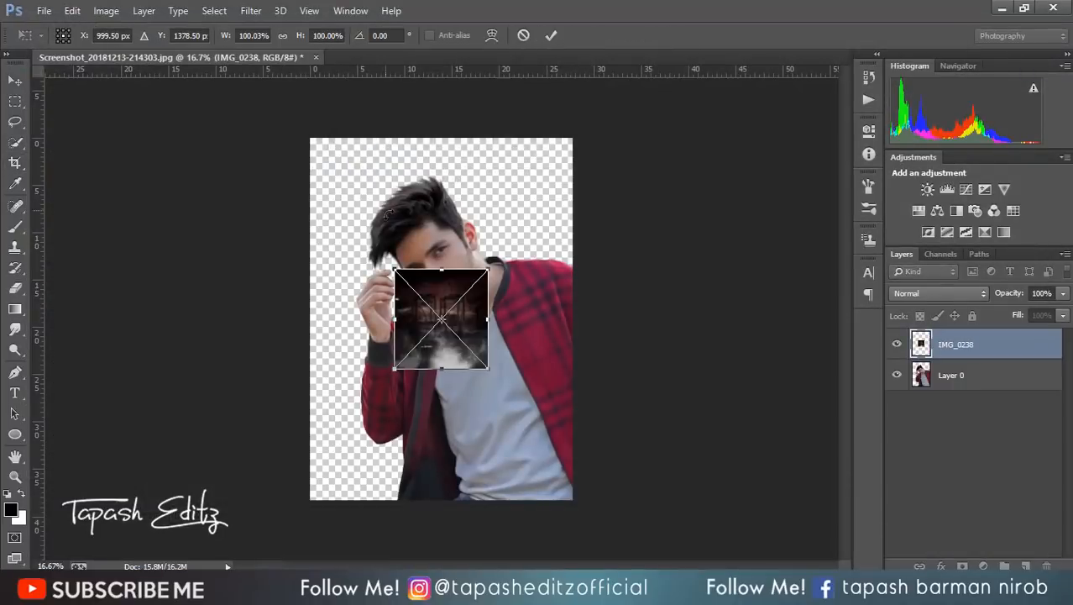
left_click_drag(488, 269, 618, 132)
key("Return")
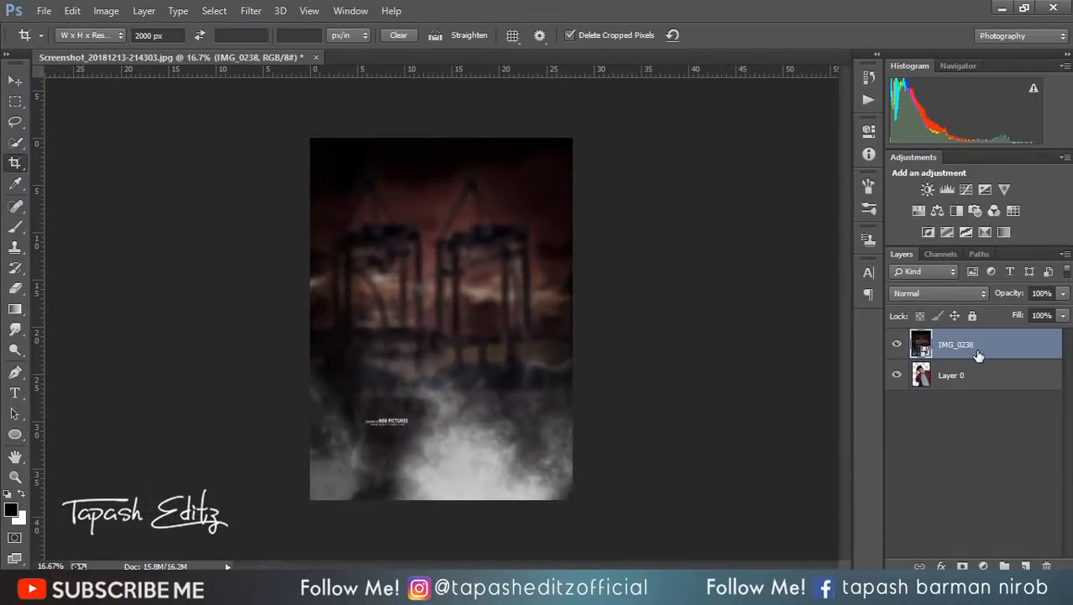
Step: Reorder the IMG_0238 layer below Layer 0 and reposition the background image behind the man
left_click_drag(957, 344, 987, 423)
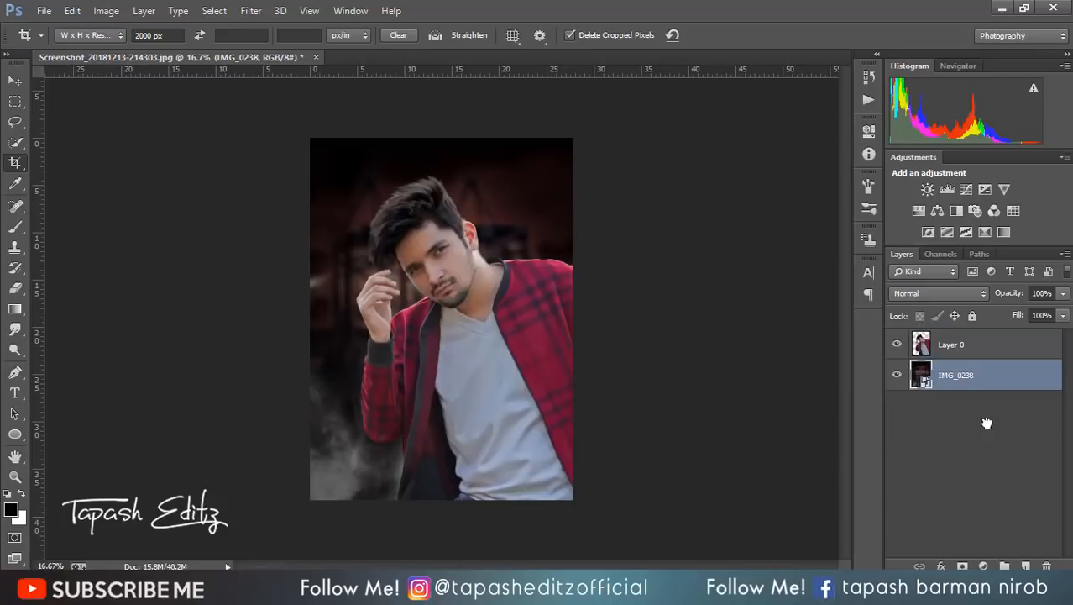
left_click(15, 80)
left_click_drag(401, 263, 375, 205)
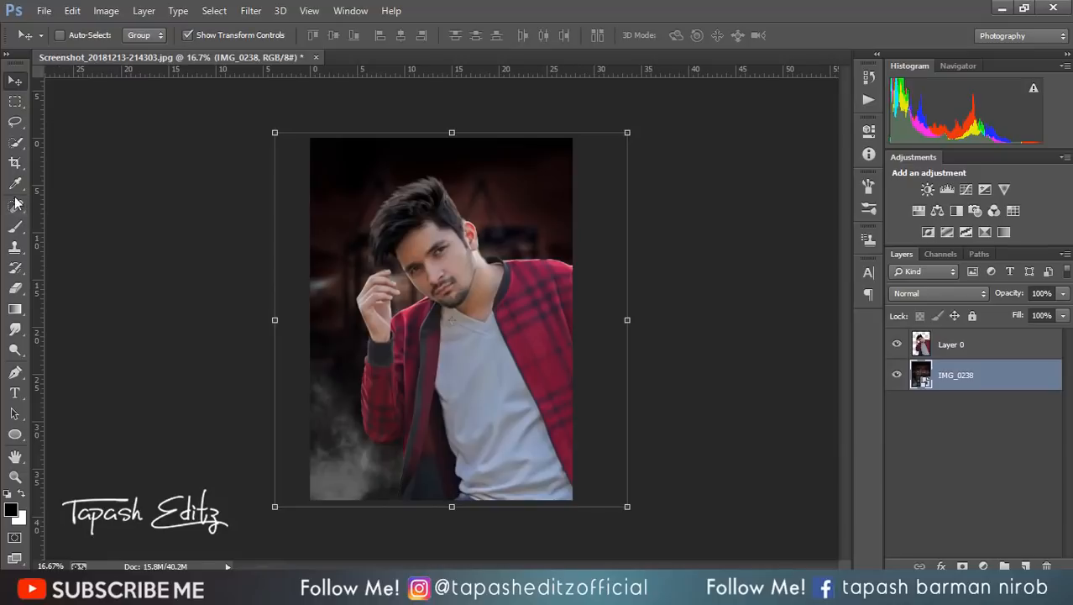
Step: Extend the canvas slightly past its upper-left corner with the Crop tool and commit the crop
left_click(15, 163)
left_click_drag(312, 141, 307, 136)
left_click(727, 35)
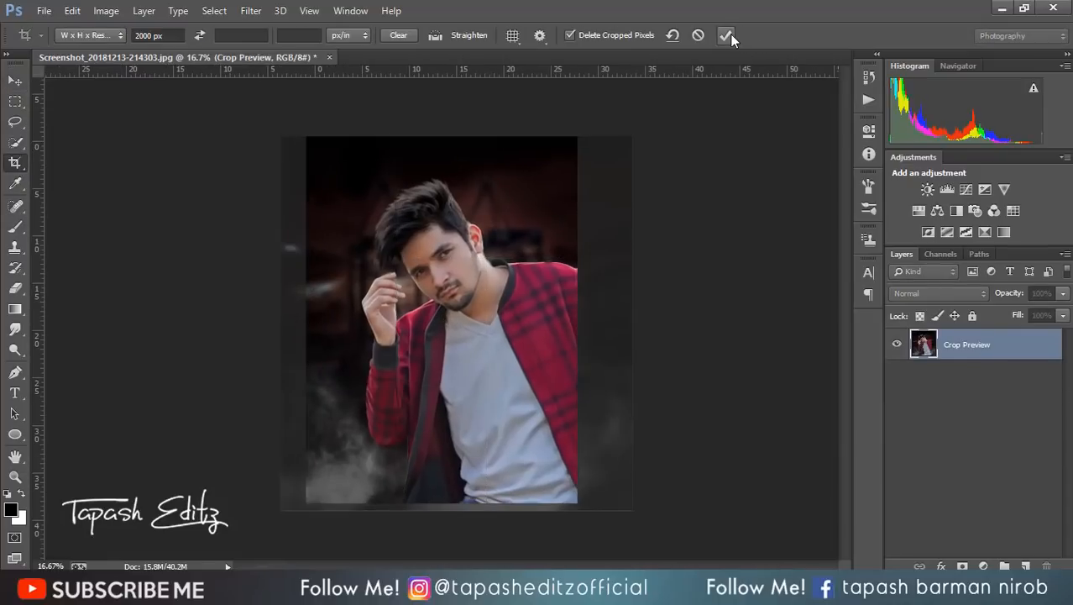
Step: Place the smokes image as an embedded layer above Layer 0 and set its blend mode to Screen
left_click(44, 11)
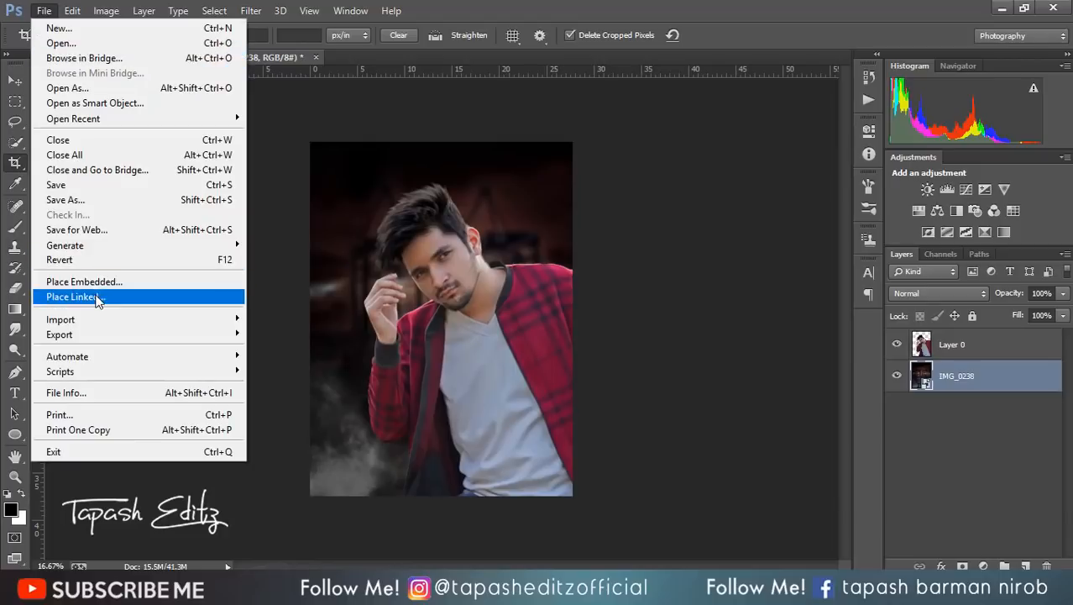
left_click(206, 280)
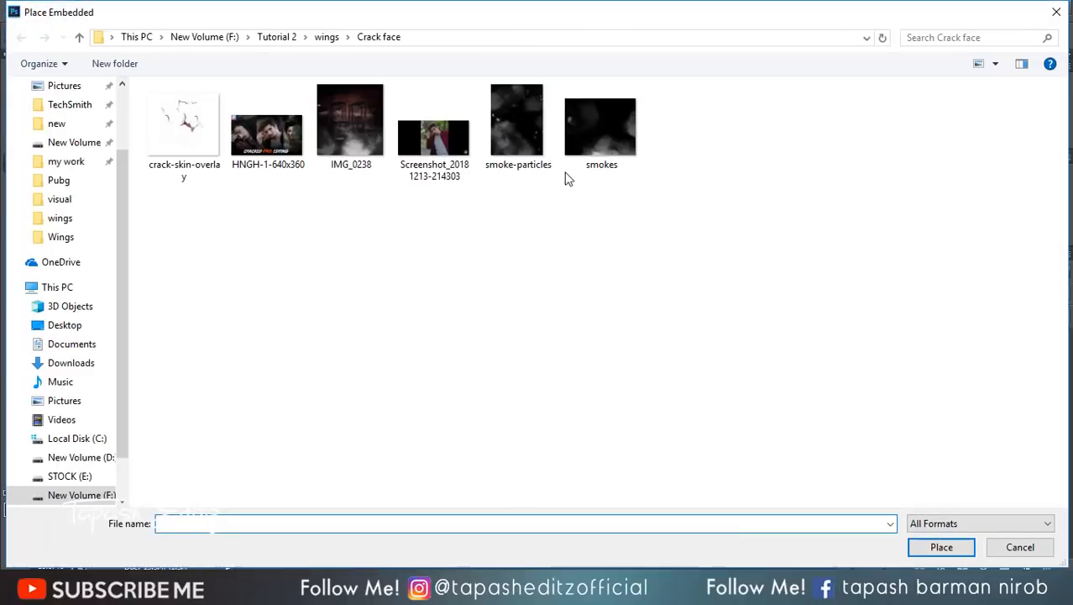
left_click(162, 138)
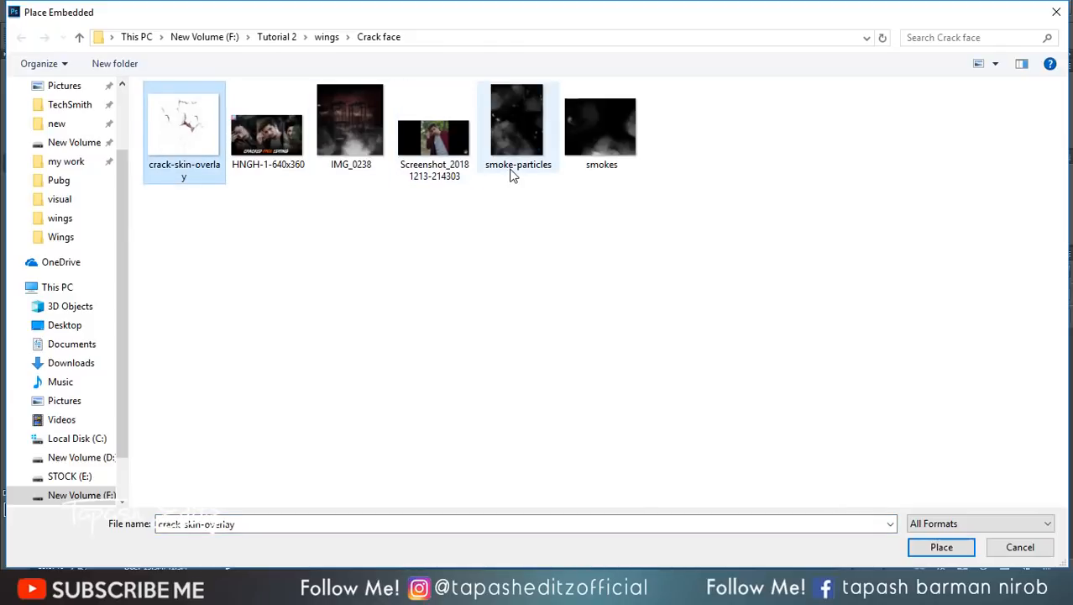
double_click(602, 135)
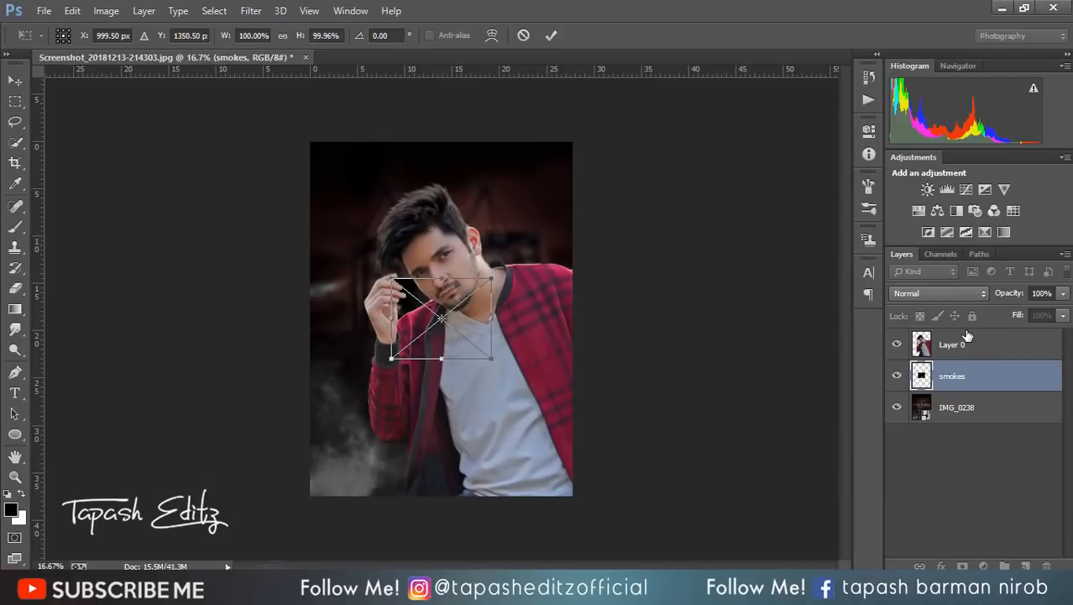
left_click(550, 35)
left_click_drag(952, 376, 950, 343)
left_click(924, 293)
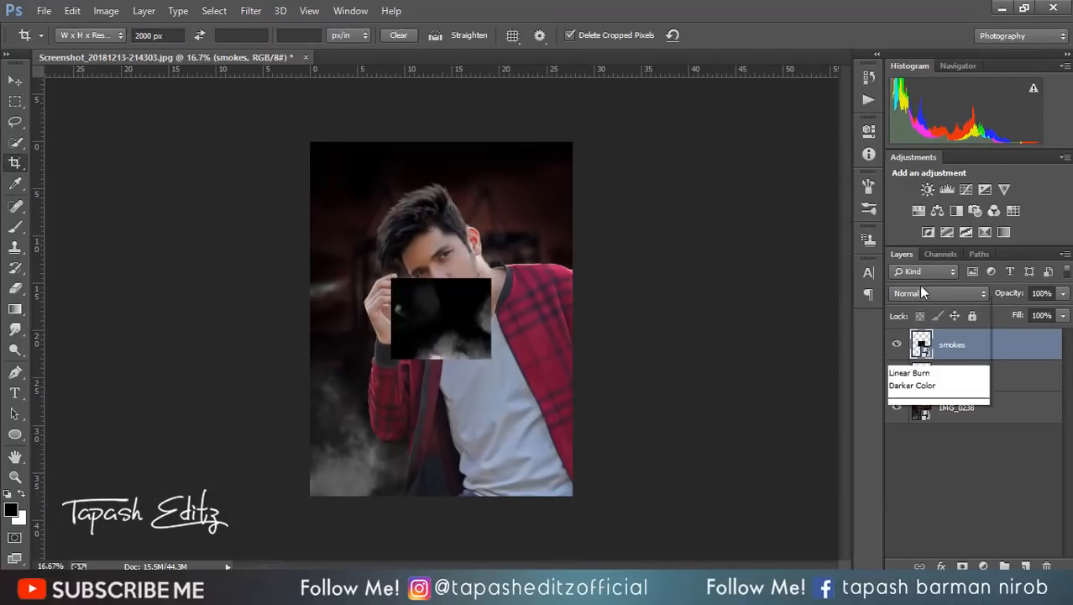
left_click(920, 139)
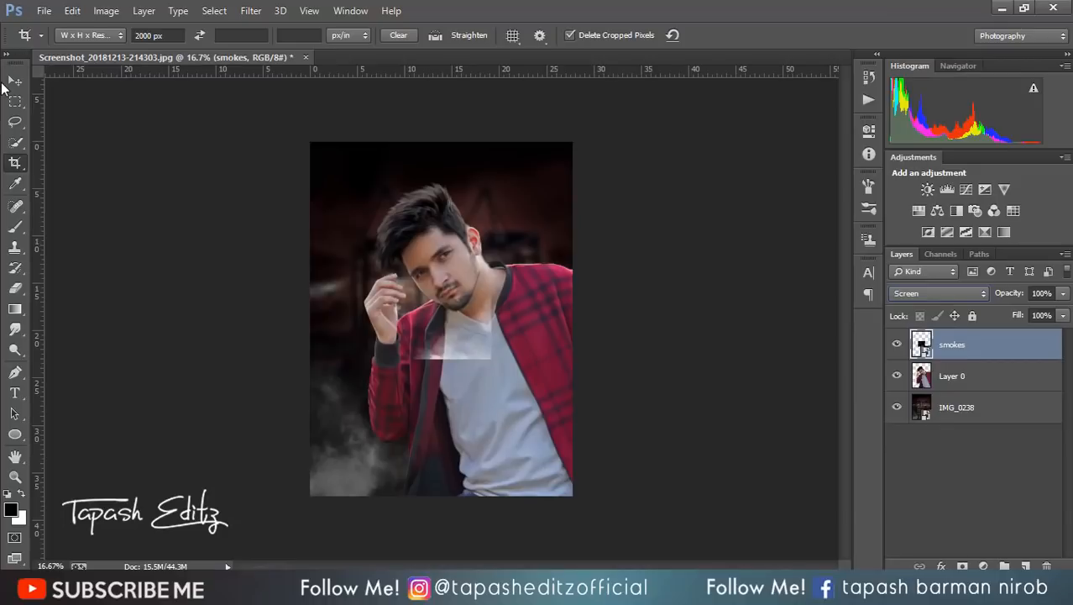
Step: Enlarge the smokes overlay to span the canvas width across the lower part of the picture, and hide the transform controls
left_click(14, 81)
left_click_drag(494, 358, 583, 430)
left_click_drag(536, 367, 500, 458)
left_click(553, 36)
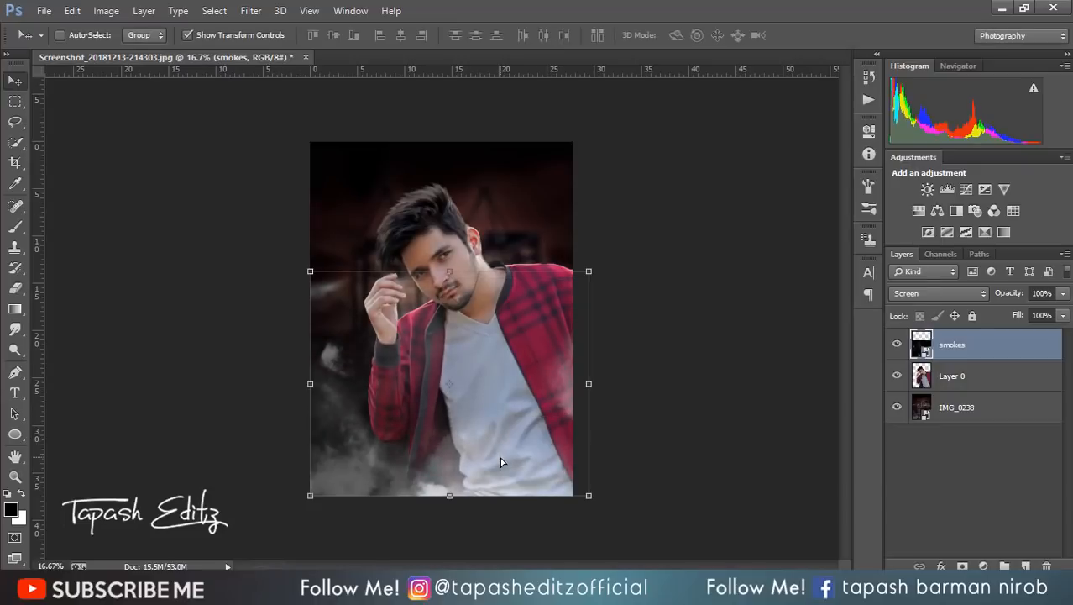
left_click(192, 37)
Step: Place the smoke-particles image as an embedded layer on top and set its blend mode to Screen
left_click(44, 11)
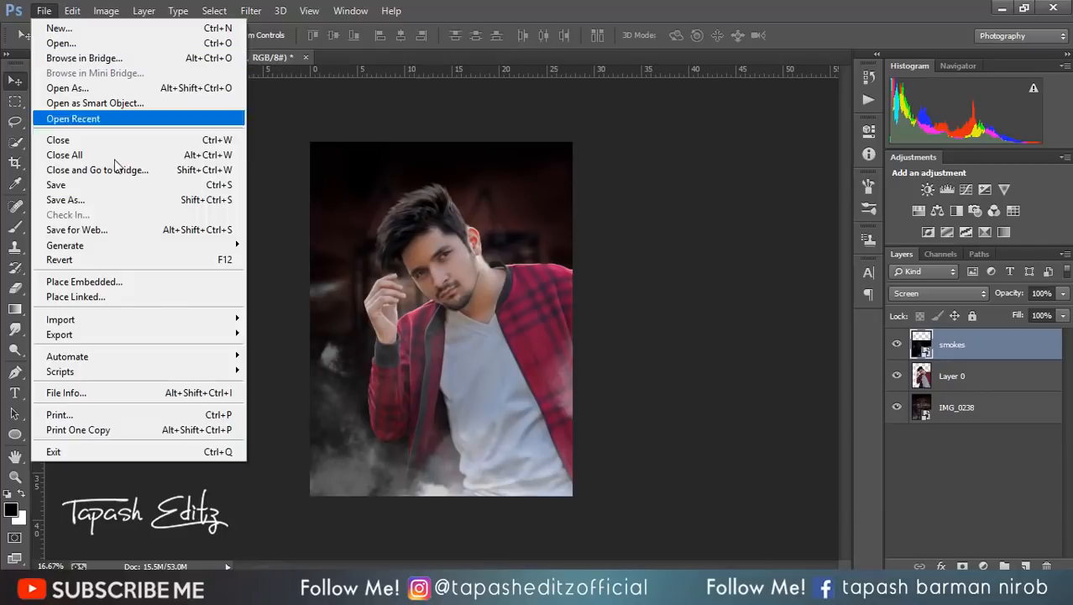
left_click(144, 282)
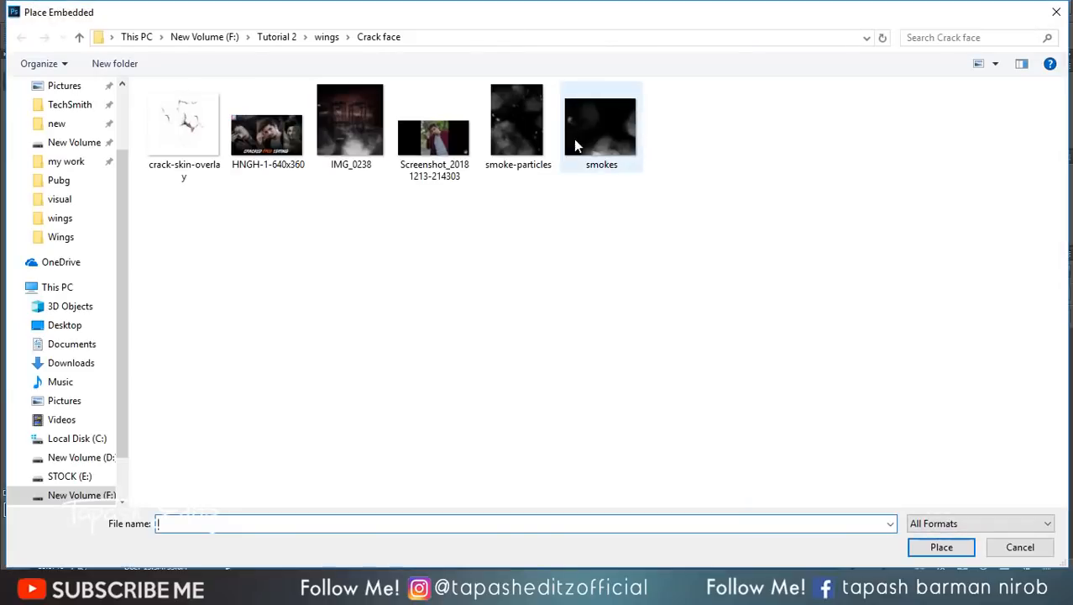
double_click(513, 131)
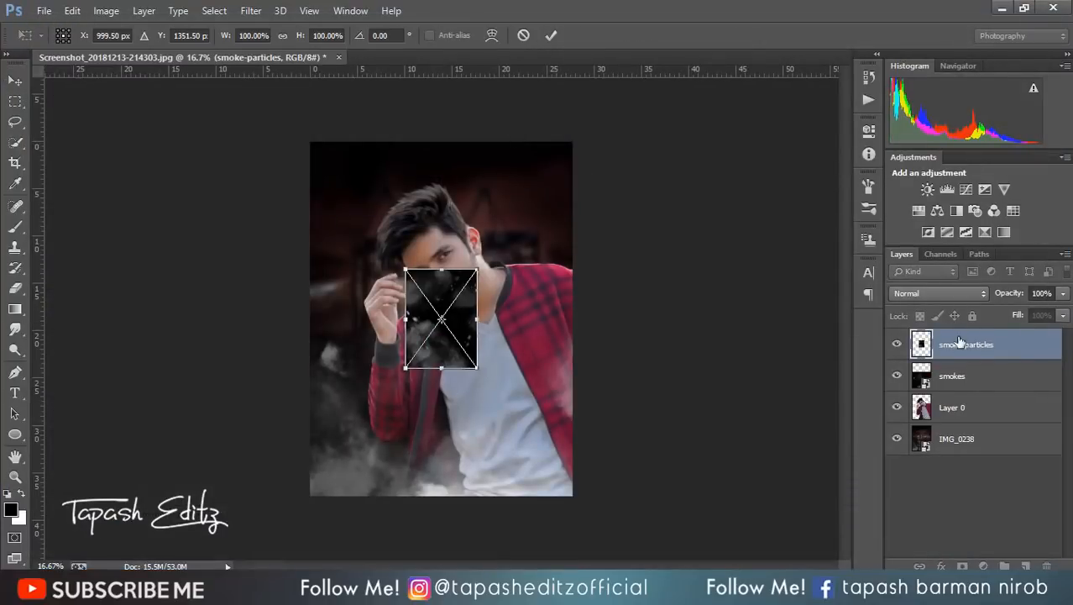
left_click(954, 292)
left_click(947, 137)
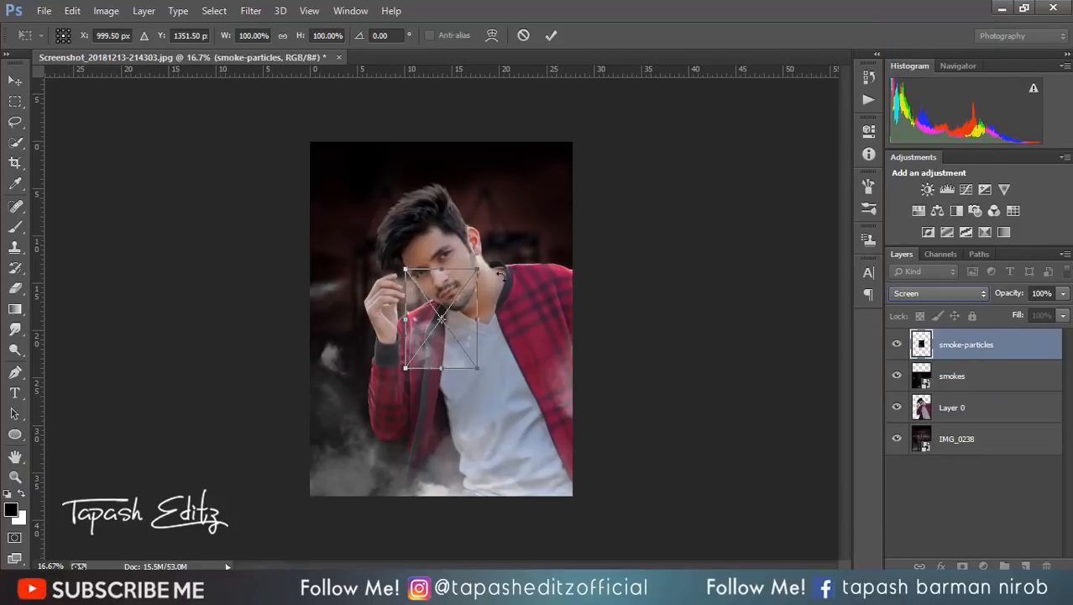
Step: Enlarge and position the smoke-particles overlay to cover the whole canvas, and toggle its visibility to compare the effect
left_click_drag(478, 272, 633, 150)
key("Return")
mouse_move(530, 203)
left_mouse_down()
mouse_move(506, 203)
mouse_move(530, 210)
left_mouse_up()
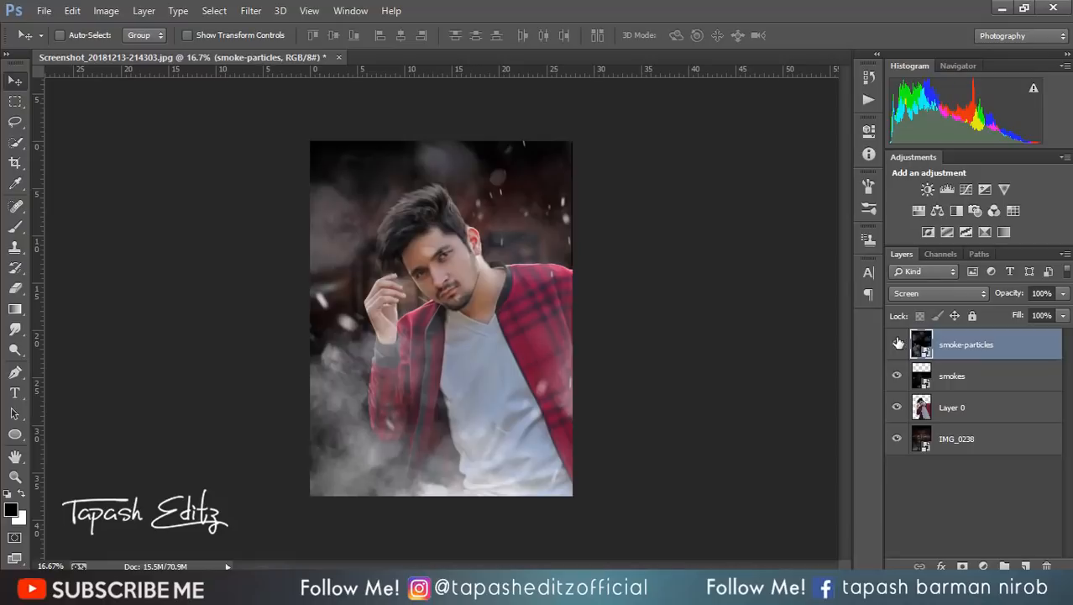
left_click(897, 343)
left_click(897, 343)
Step: Rasterize the smoke-particles layer and erase its smoke over the man's face and chest with an Eraser of size 1100
left_click(14, 288)
left_click(477, 264)
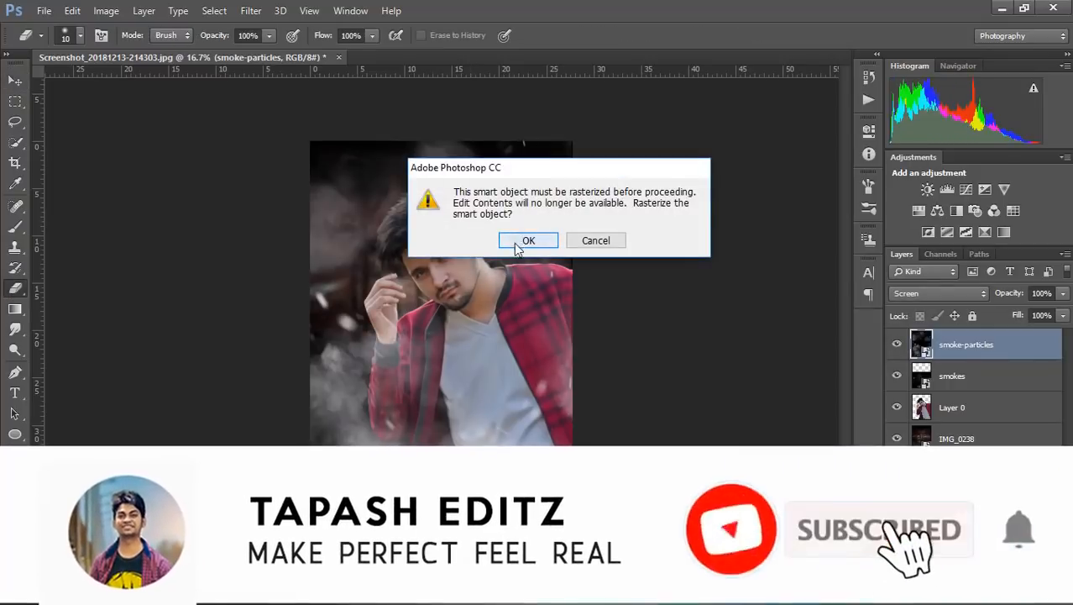
left_click(518, 245)
key("bracketright")
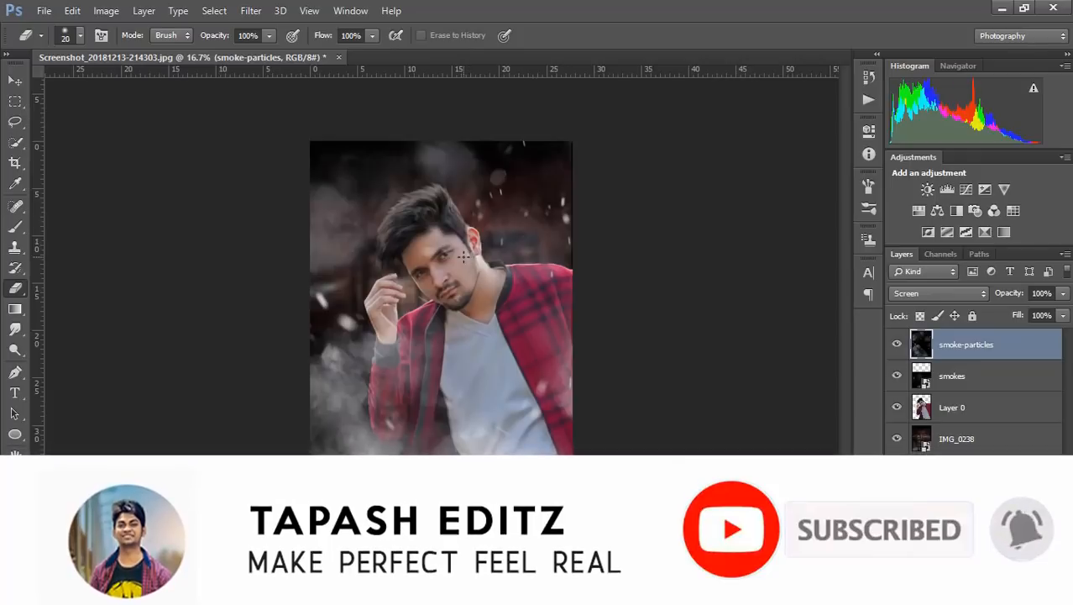
key("bracketright")
key("bracketright")
key("bracketright")
key("bracketright")
key("bracketright")
key("bracketright")
key("bracketright")
key("bracketright")
key("bracketright")
key("bracketright")
key("bracketright")
key("bracketright")
key("bracketright")
key("bracketright")
key("bracketright")
key("bracketright")
key("bracketright")
key("bracketright")
key("bracketright")
key("bracketright")
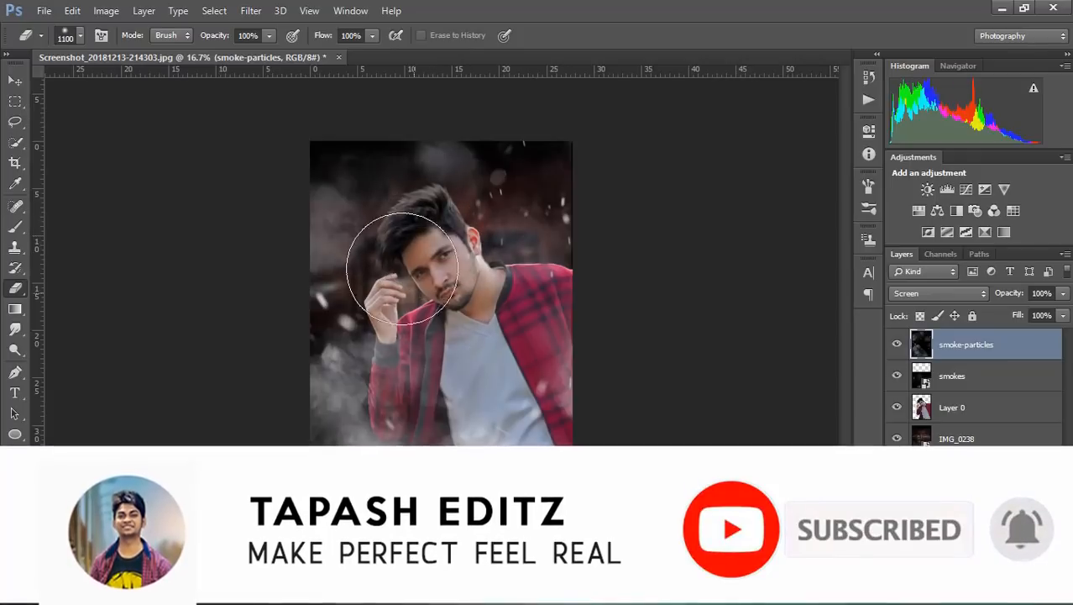
mouse_move(403, 269)
left_mouse_down()
mouse_move(446, 380)
mouse_move(482, 293)
mouse_move(527, 258)
mouse_move(453, 335)
left_mouse_up()
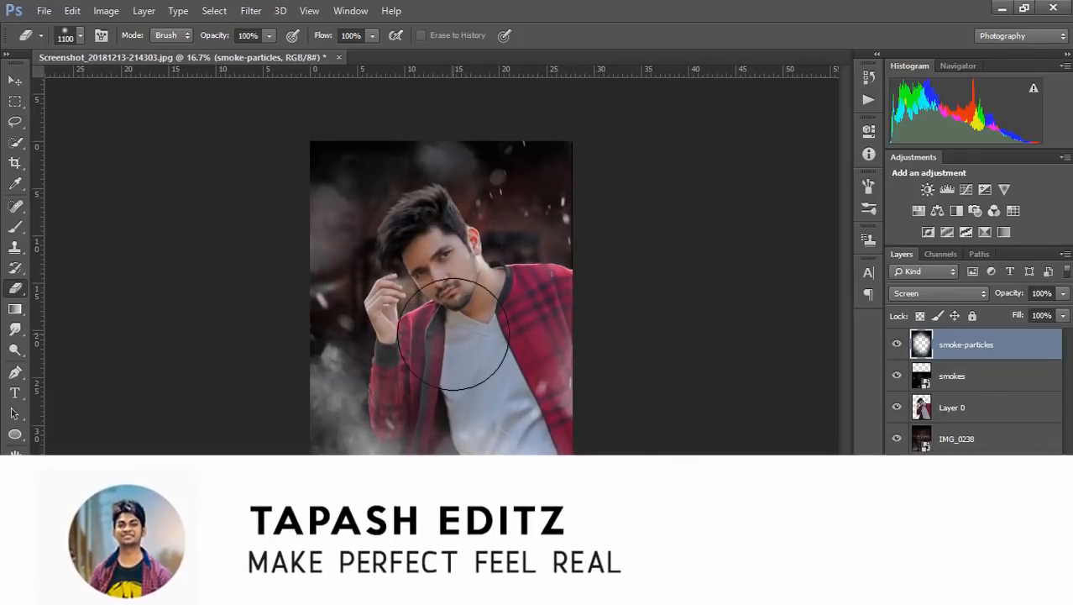
left_click(44, 10)
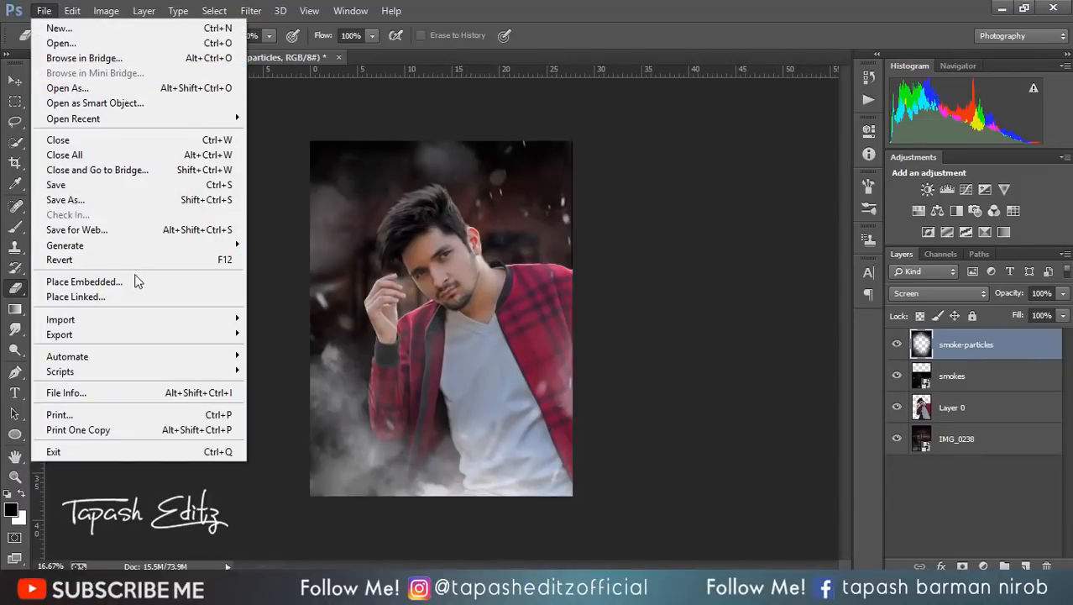
left_click(135, 277)
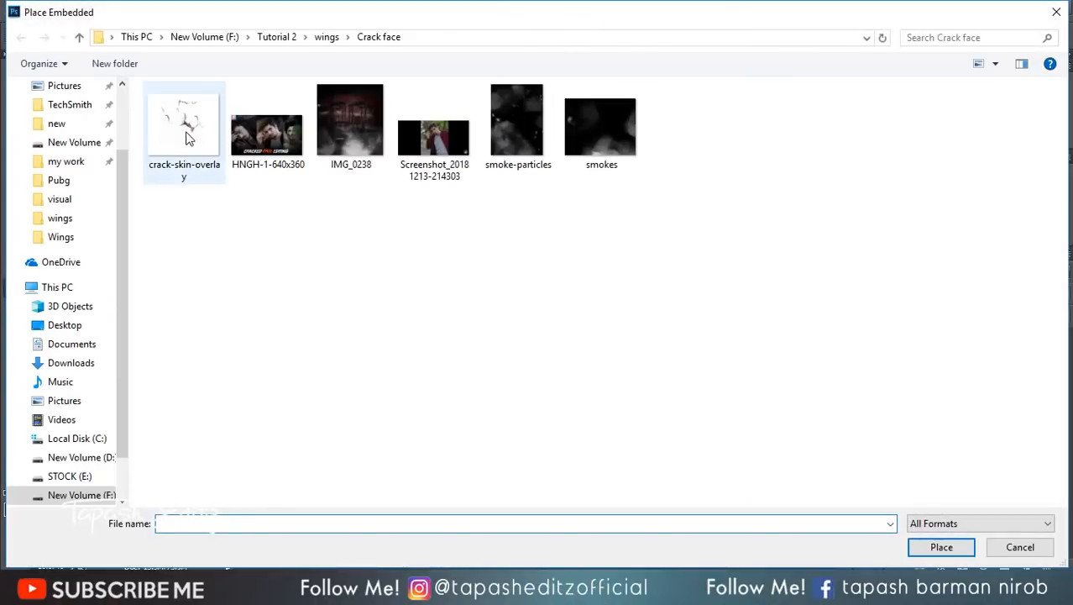
double_click(186, 135)
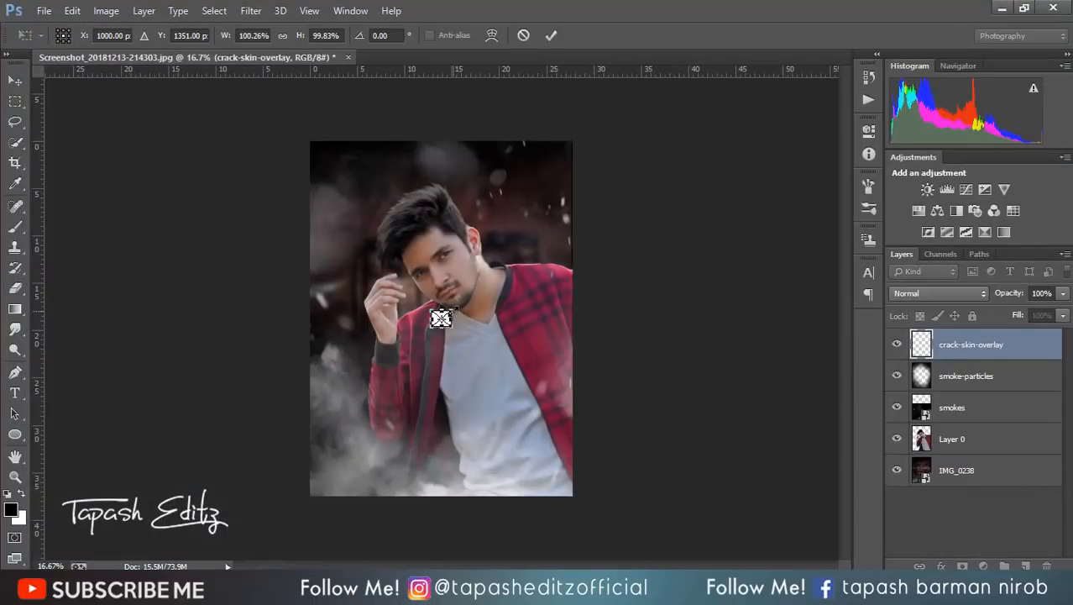
left_click_drag(452, 309, 519, 252)
left_click(938, 293)
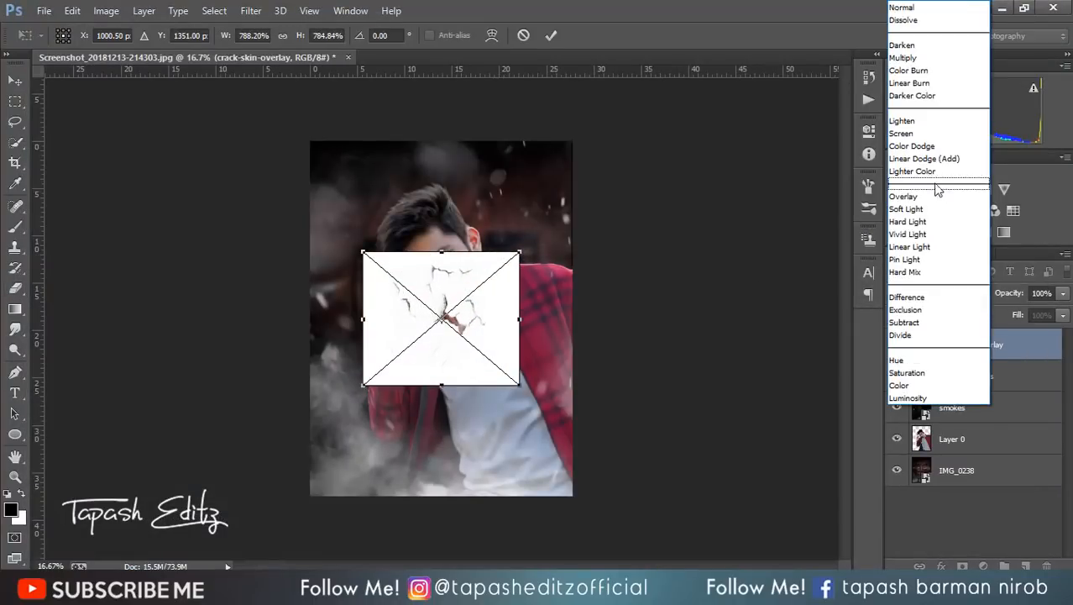
left_click(907, 197)
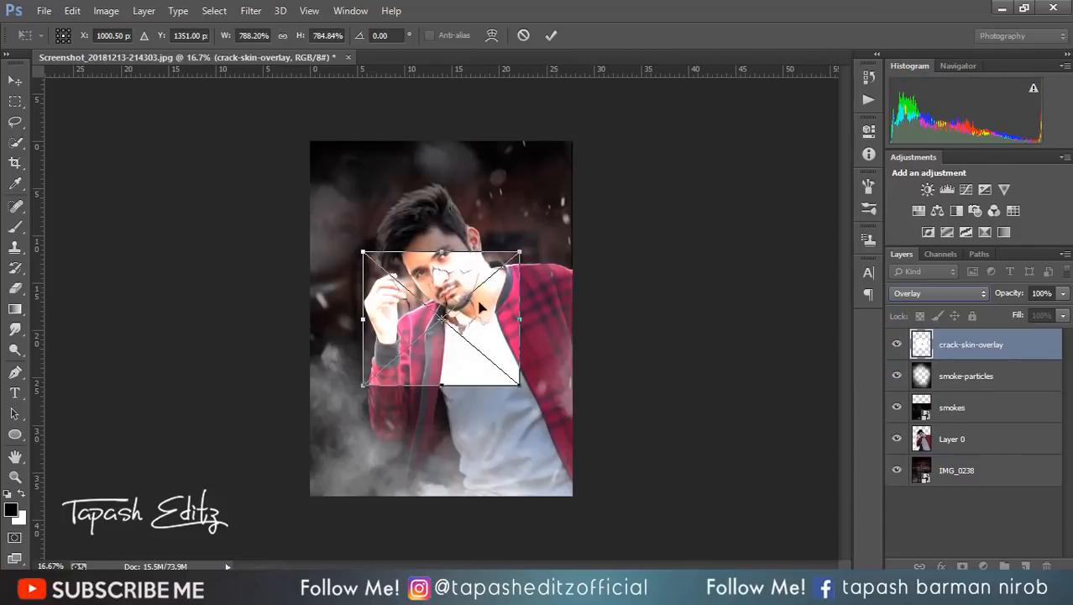
left_click_drag(480, 309, 466, 246)
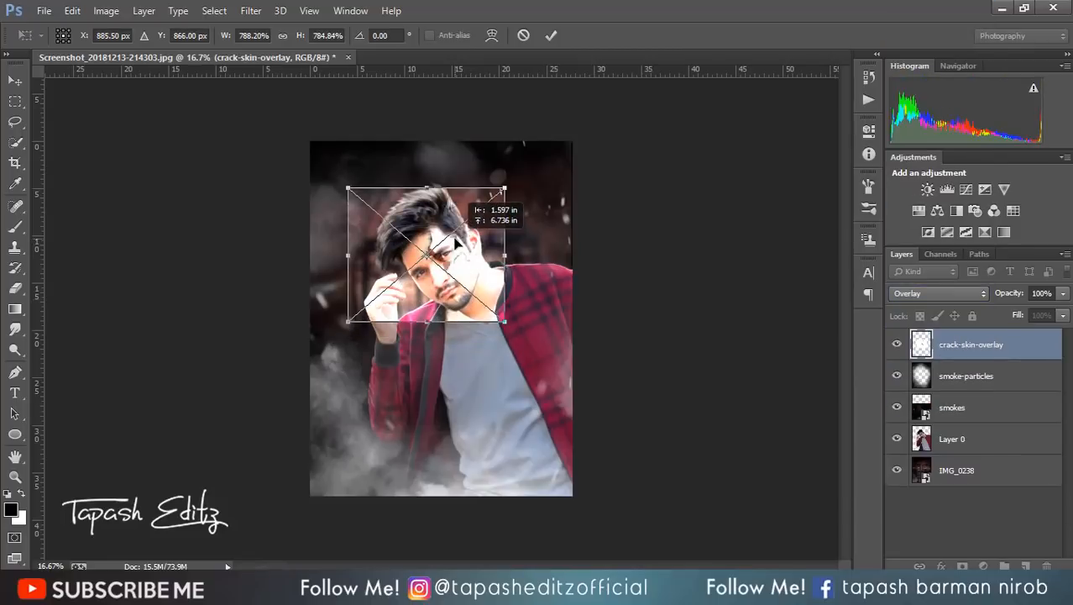
left_click(524, 36)
Step: Place the crack-skin-overlay image as an enlarged embedded layer on top and try the Screen blend mode on it
left_click(44, 11)
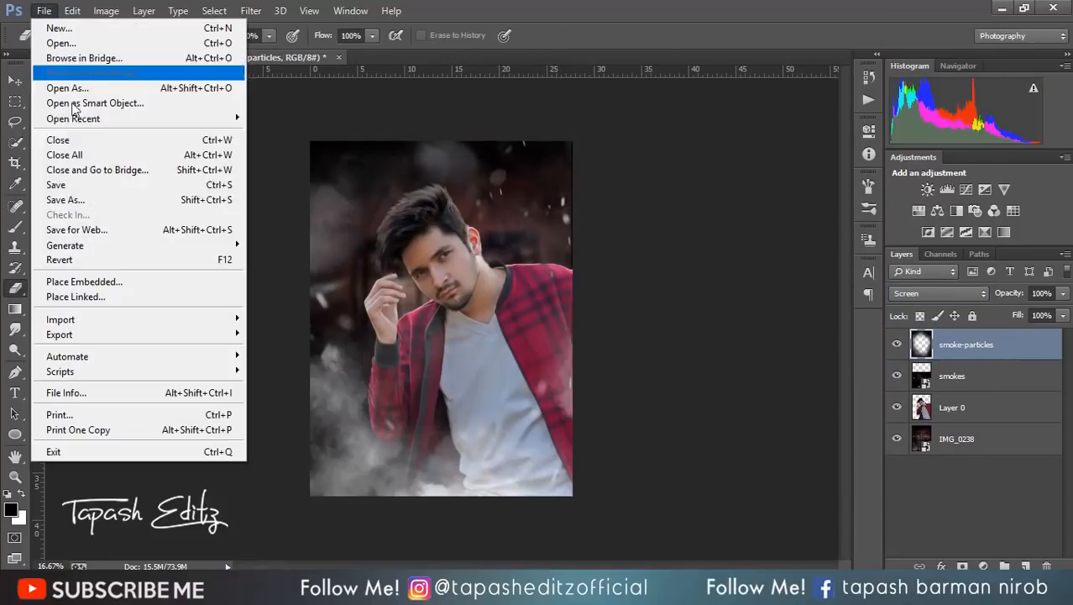
left_click(127, 282)
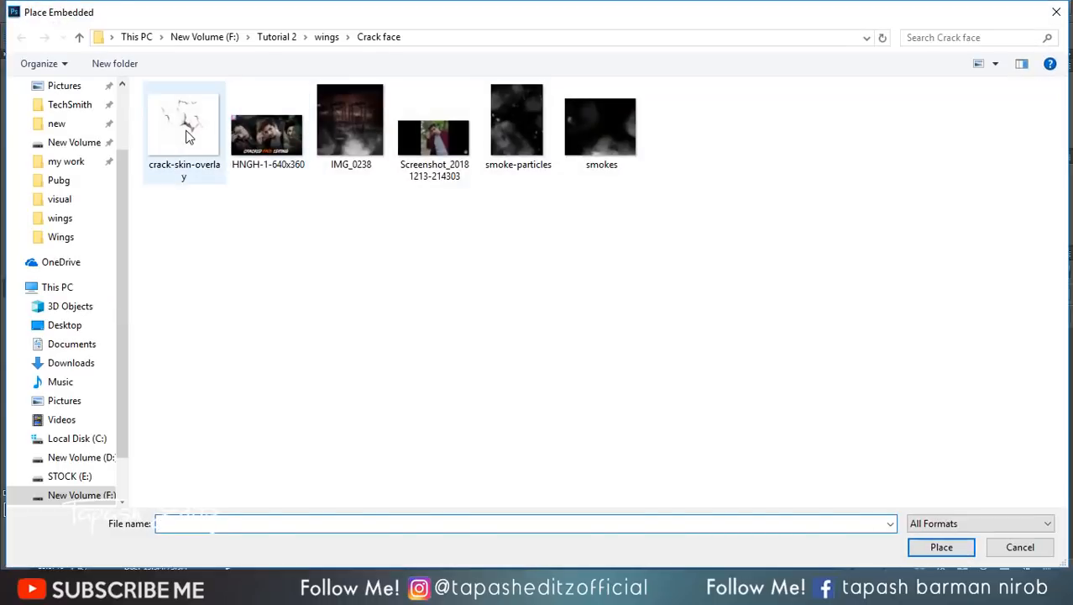
double_click(188, 133)
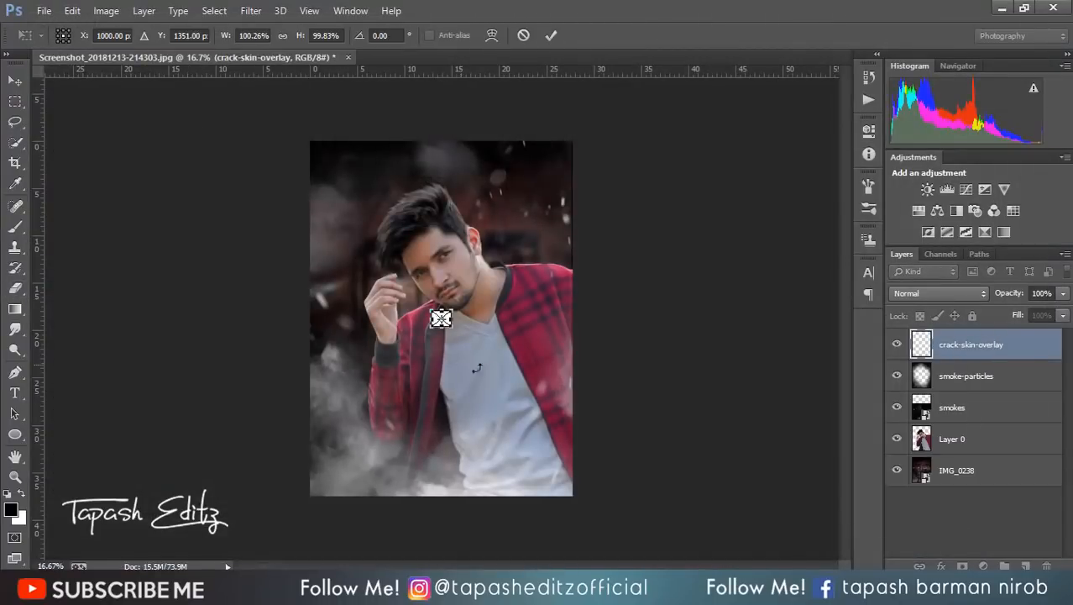
left_click(553, 36)
left_click(982, 293)
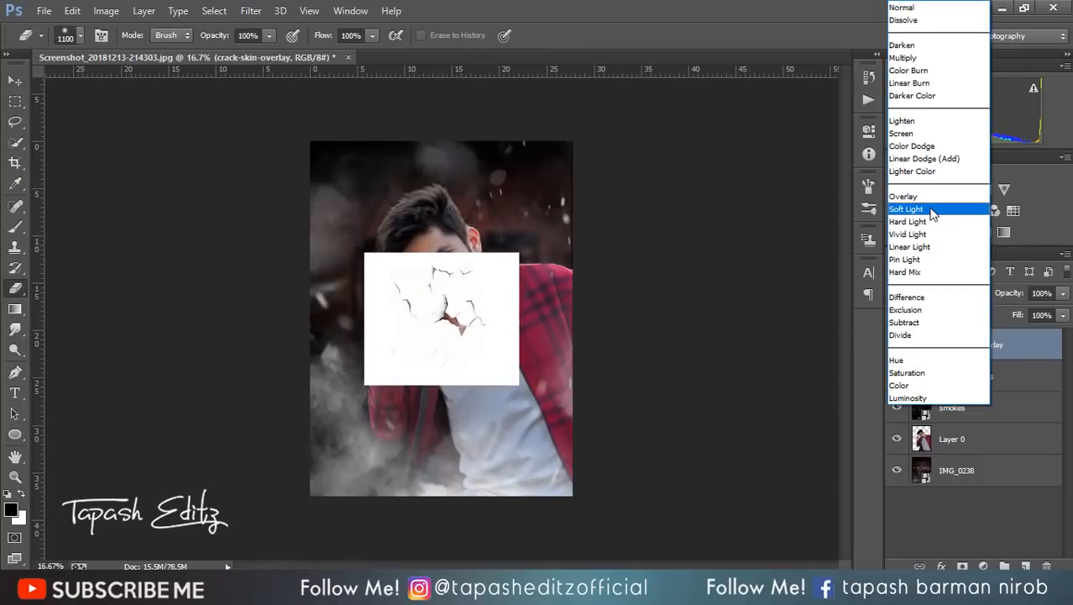
left_click(913, 133)
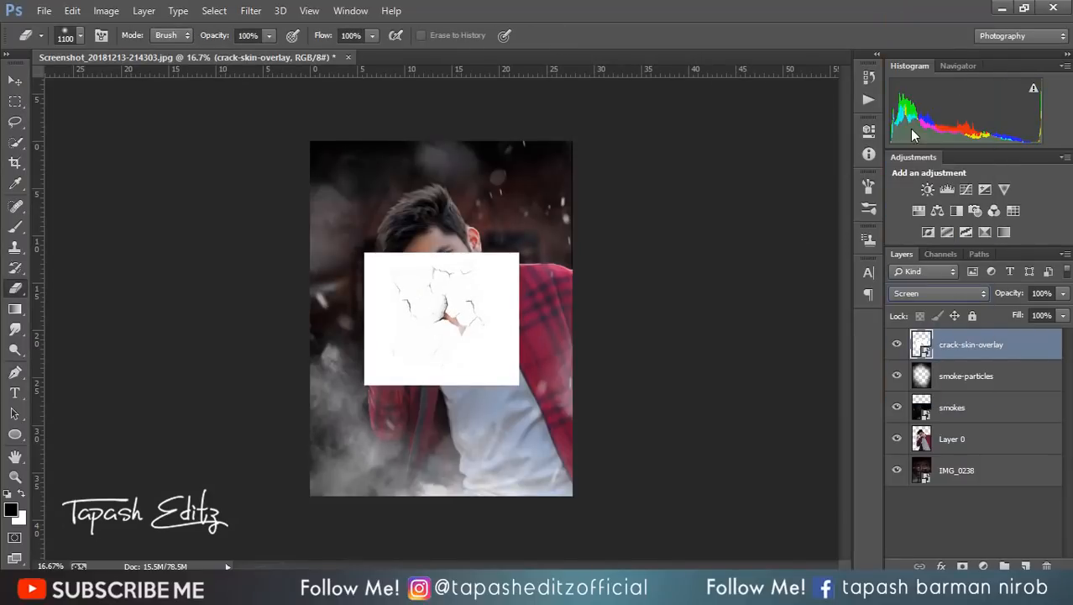
Step: Set the crack-skin-overlay layer to Multiply, then scale it down to about 458% and fit it over the man's face
left_click(15, 79)
left_click_drag(436, 286, 420, 221)
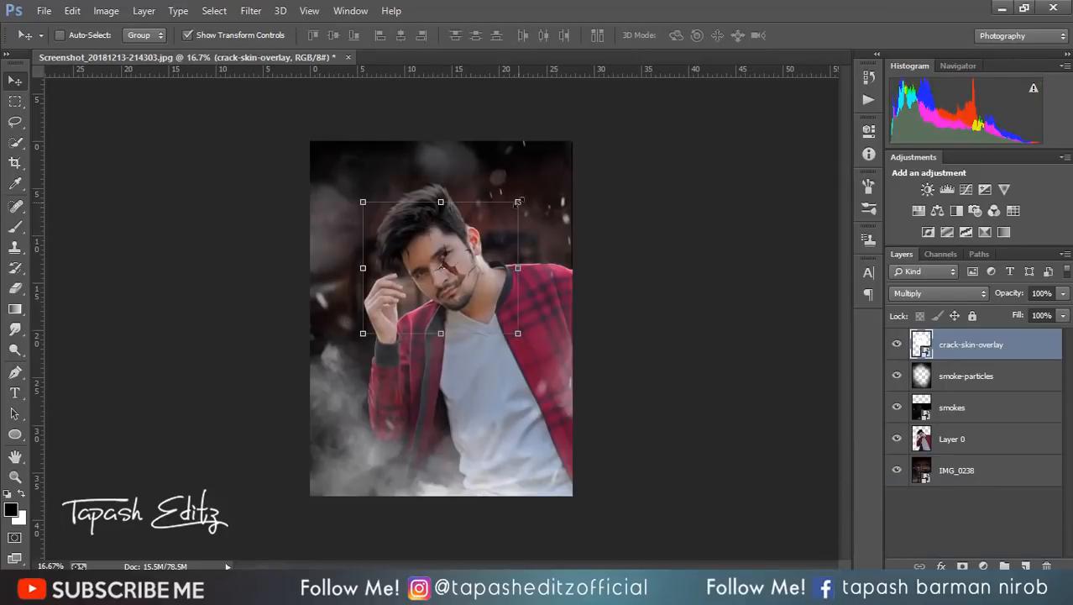
left_click_drag(518, 202, 498, 219)
left_click_drag(458, 268, 468, 271)
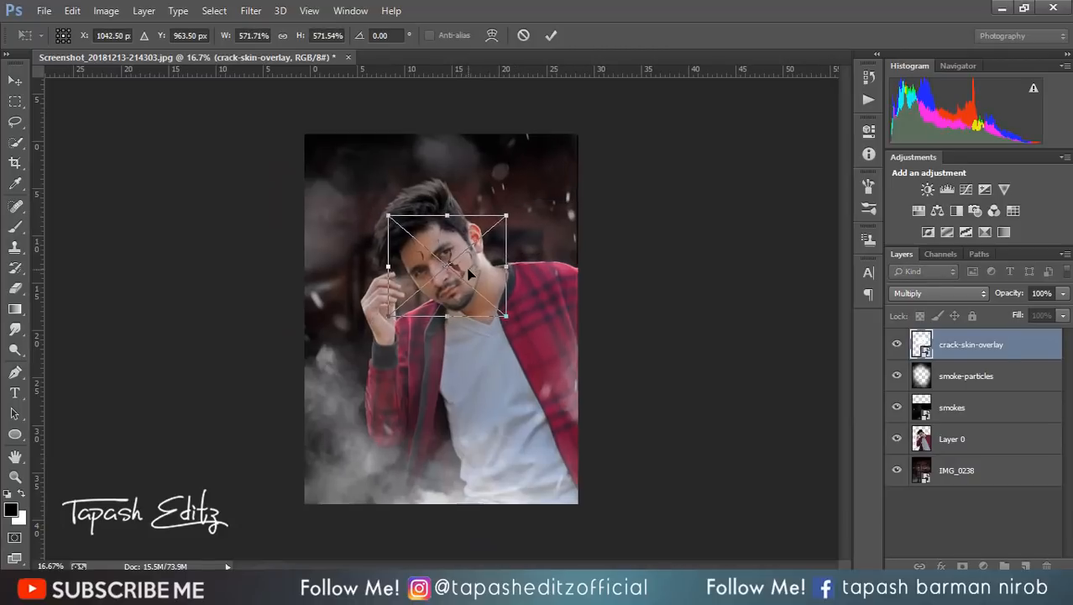
key("ctrl+plus")
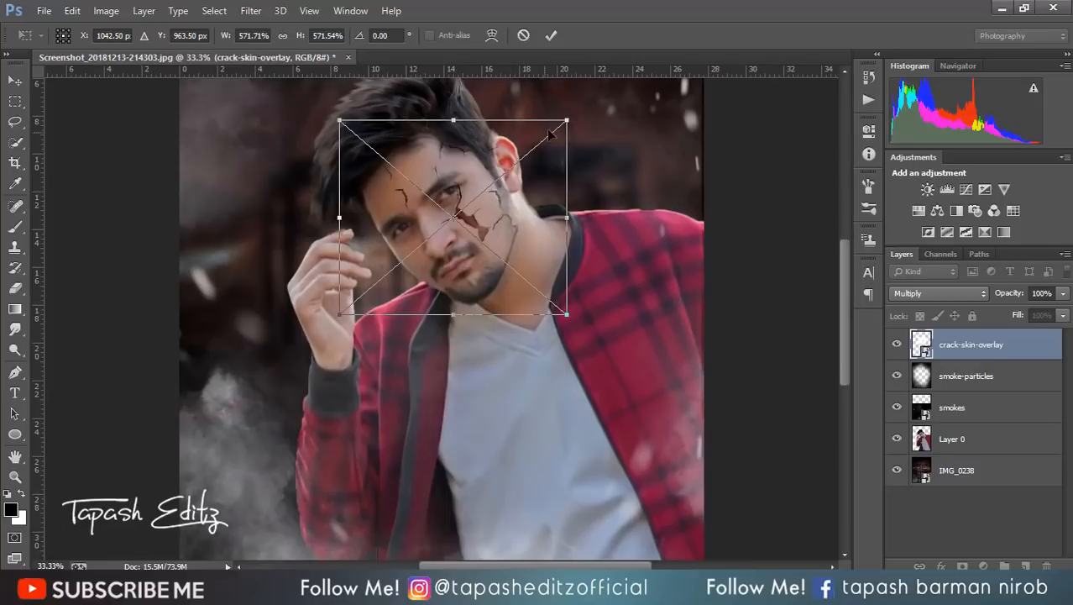
left_click_drag(567, 120, 545, 140)
left_click_drag(485, 224, 488, 225)
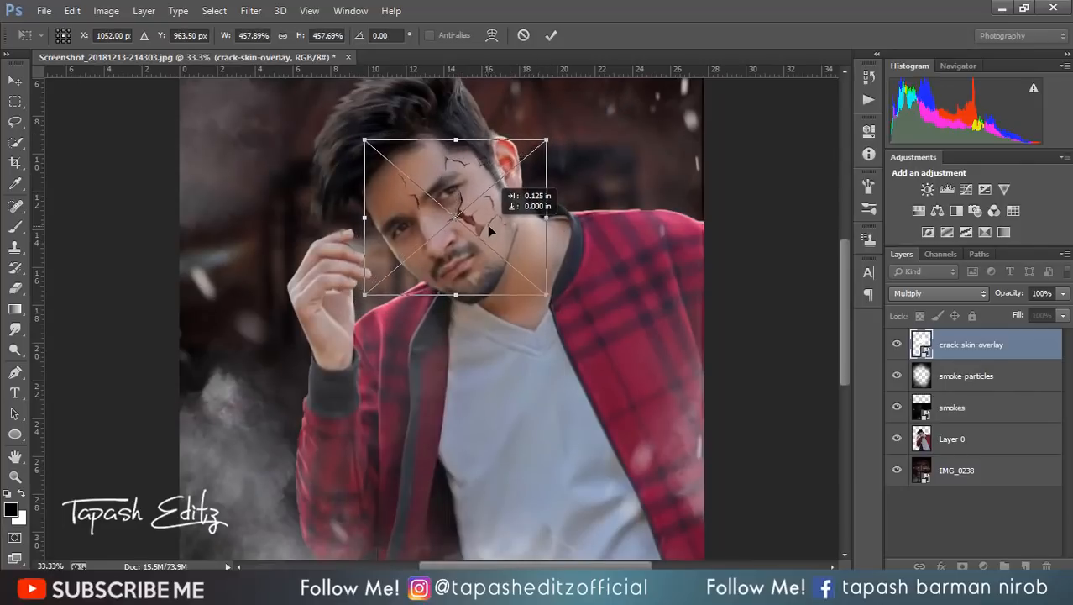
left_click(551, 35)
Step: Rasterize the crack-skin-overlay layer so that it can be erased
left_click(15, 288)
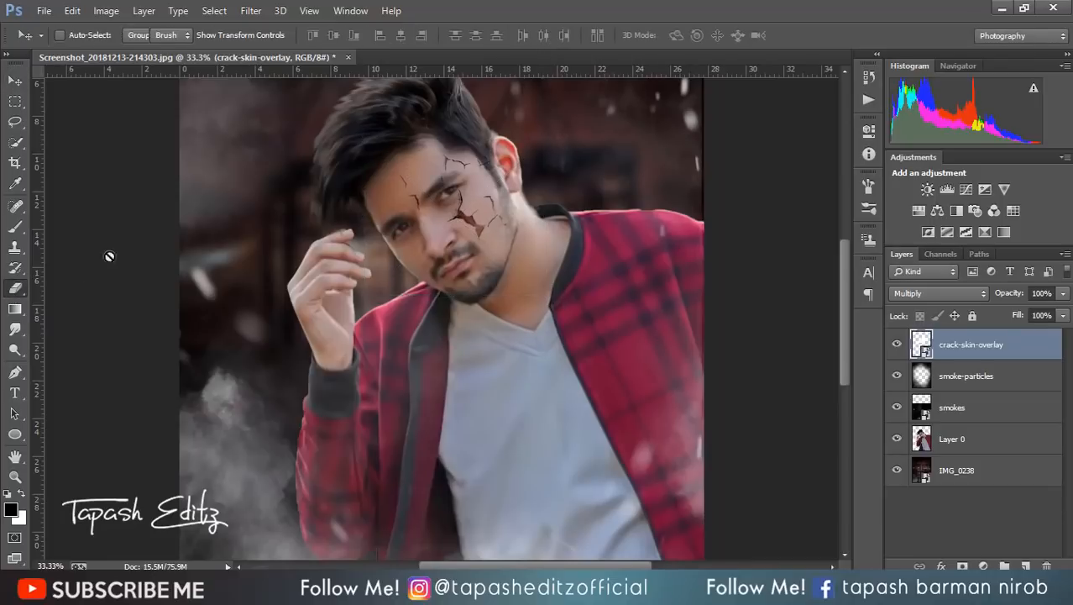
left_click(482, 179)
left_click(522, 240)
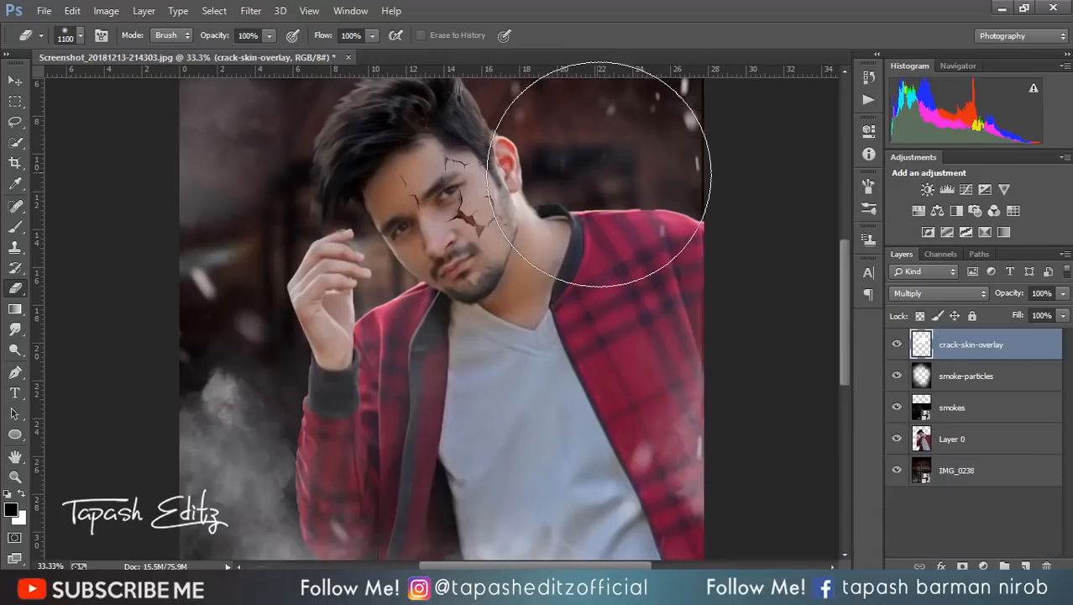
key("p")
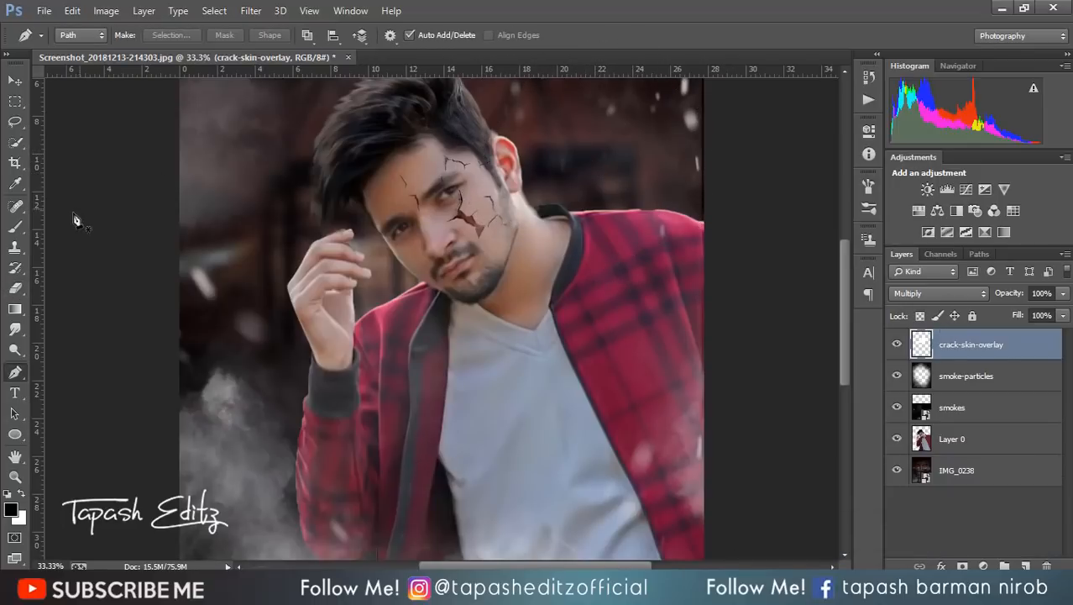
left_click(17, 227)
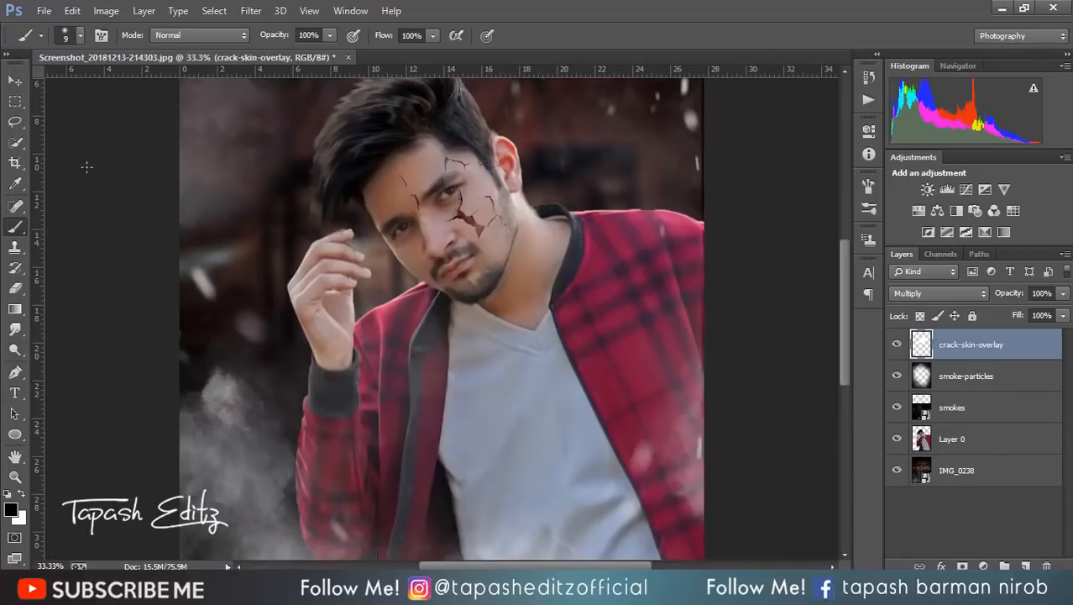
Step: Erase the surplus cracks on the man's outer cheek and temple with the Eraser at size 100
left_click(15, 288)
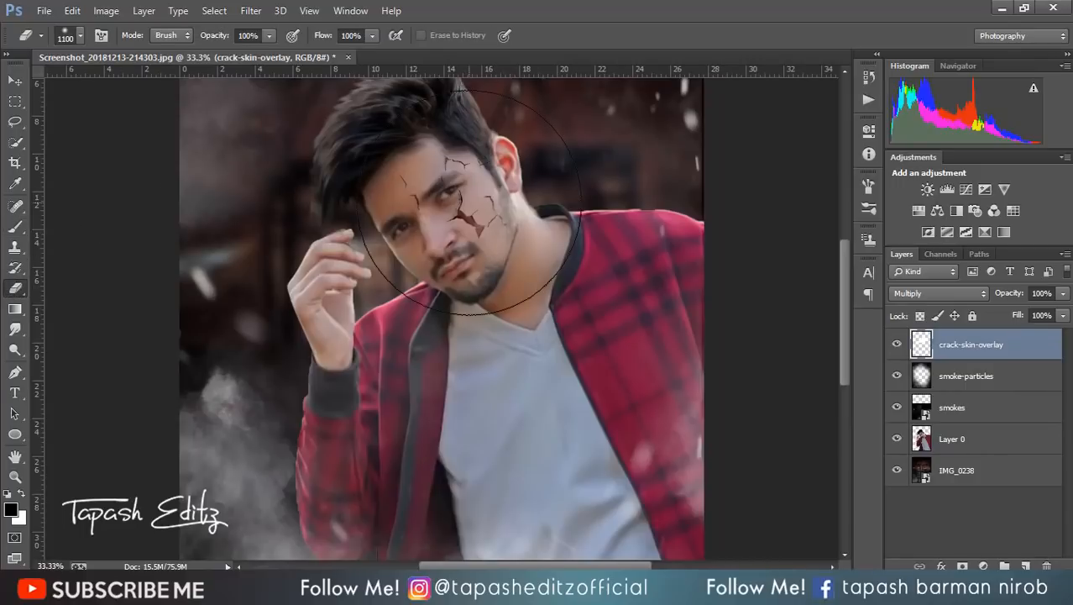
key("bracketleft")
key("bracketleft")
key("bracketleft")
key("bracketleft")
key("bracketleft")
key("bracketleft")
key("bracketleft")
key("bracketleft")
key("bracketleft")
key("bracketleft")
key("bracketleft")
key("bracketleft")
key("bracketleft")
key("bracketleft")
key("bracketleft")
key("bracketleft")
key("bracketleft")
key("bracketleft")
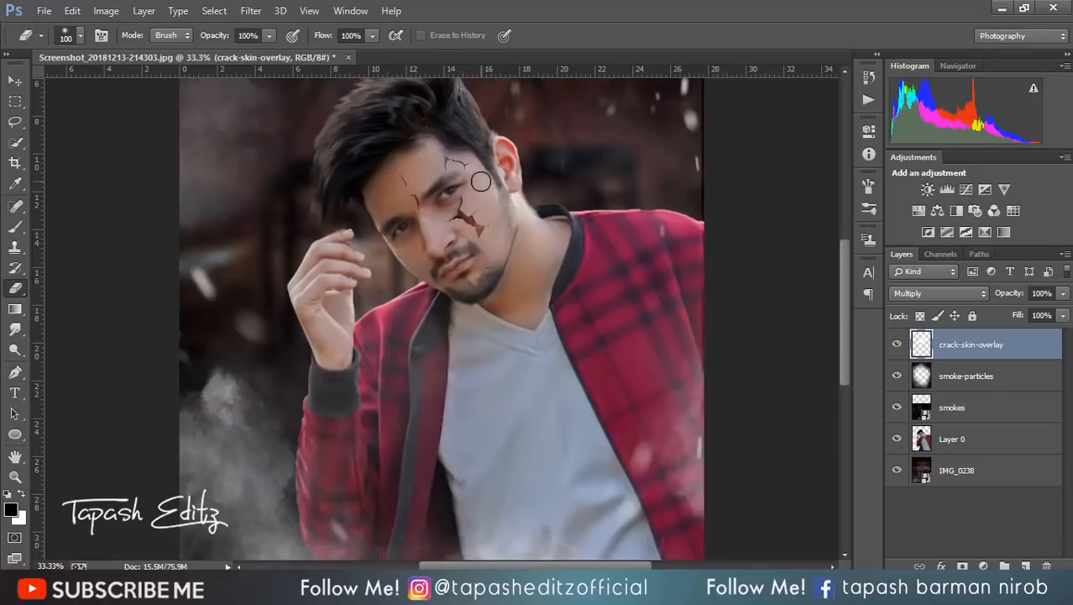
Step: Try the Darken blend mode on the crack-skin-overlay layer and return it to Multiply
left_click(962, 293)
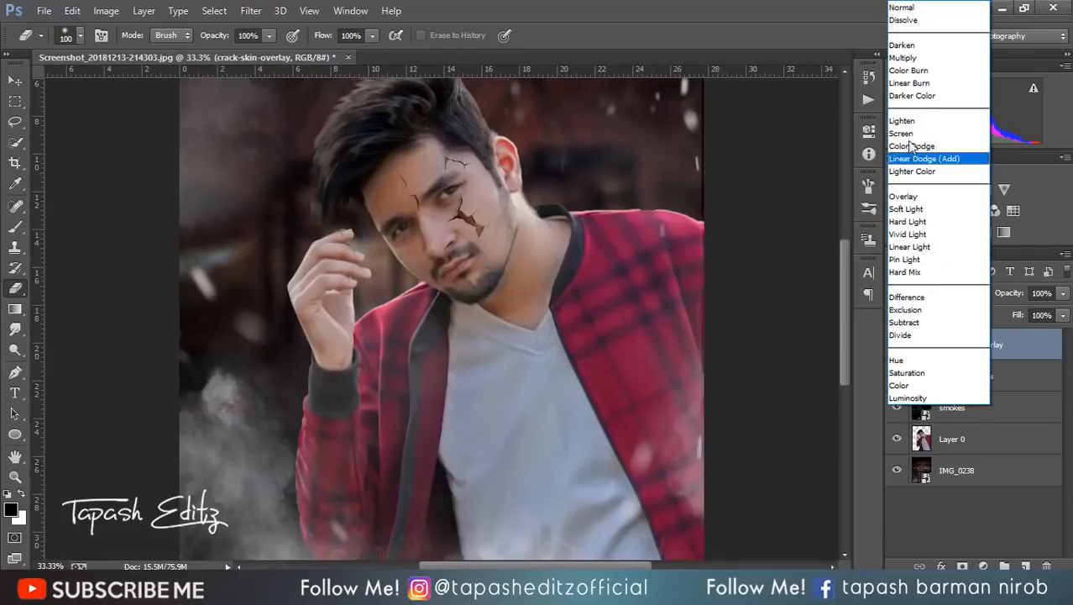
left_click(907, 46)
left_click(926, 293)
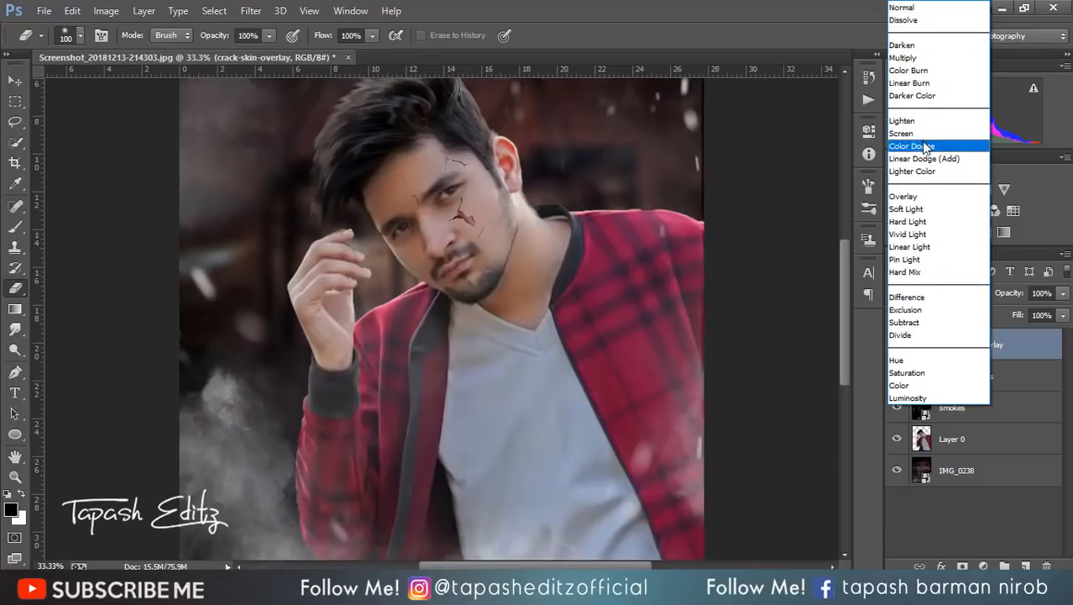
left_click(913, 58)
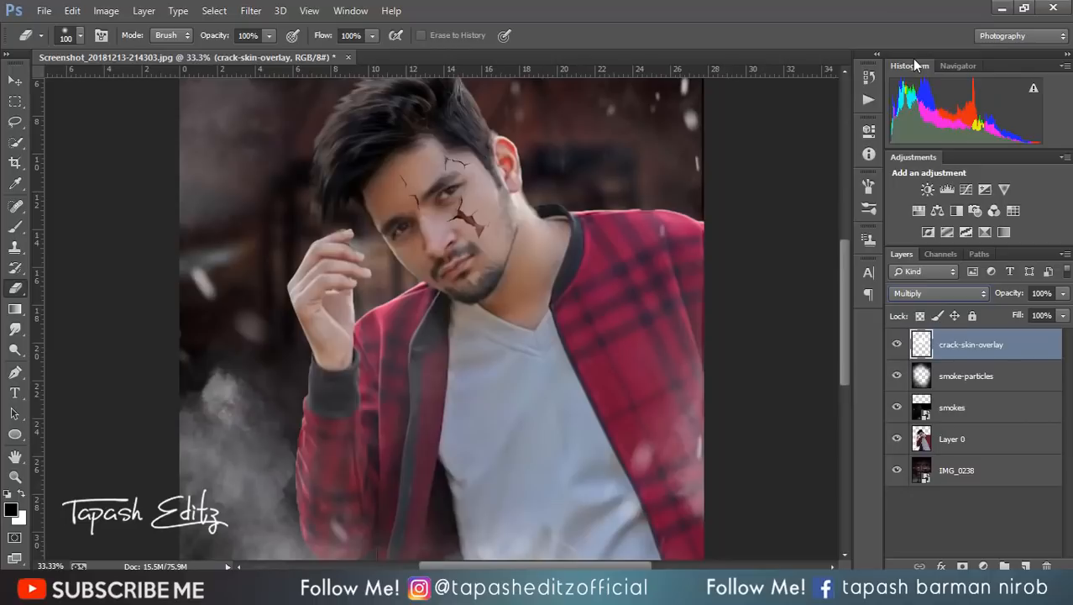
Step: Nudge the crack-skin-overlay layer slightly upward on the man's face
key("ctrl+minus")
key("ctrl+minus")
key("ctrl+minus")
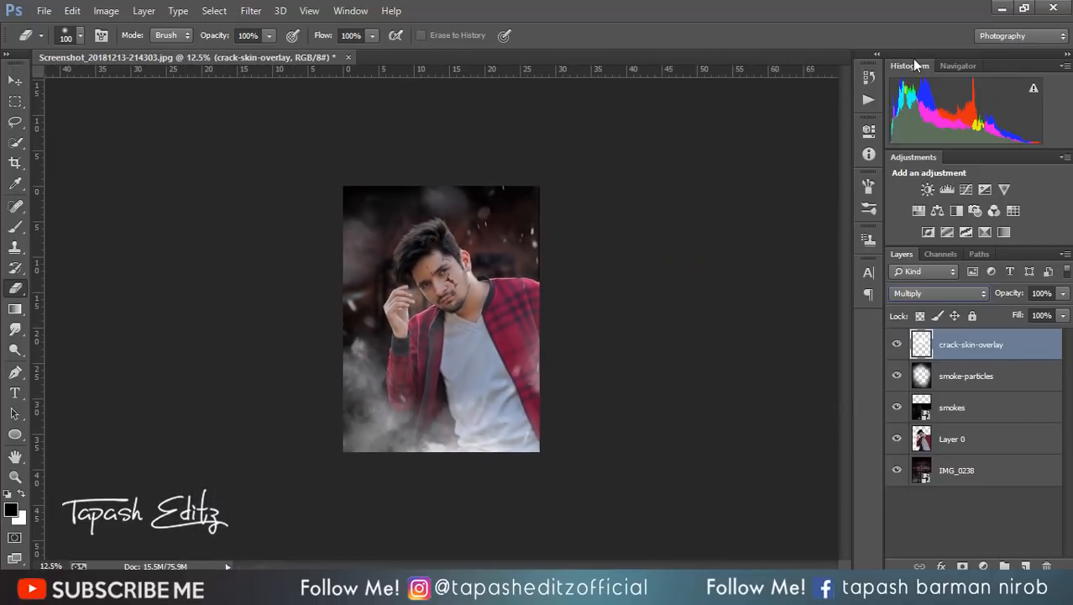
key("ctrl+plus")
key("ctrl+plus")
key("ctrl+minus")
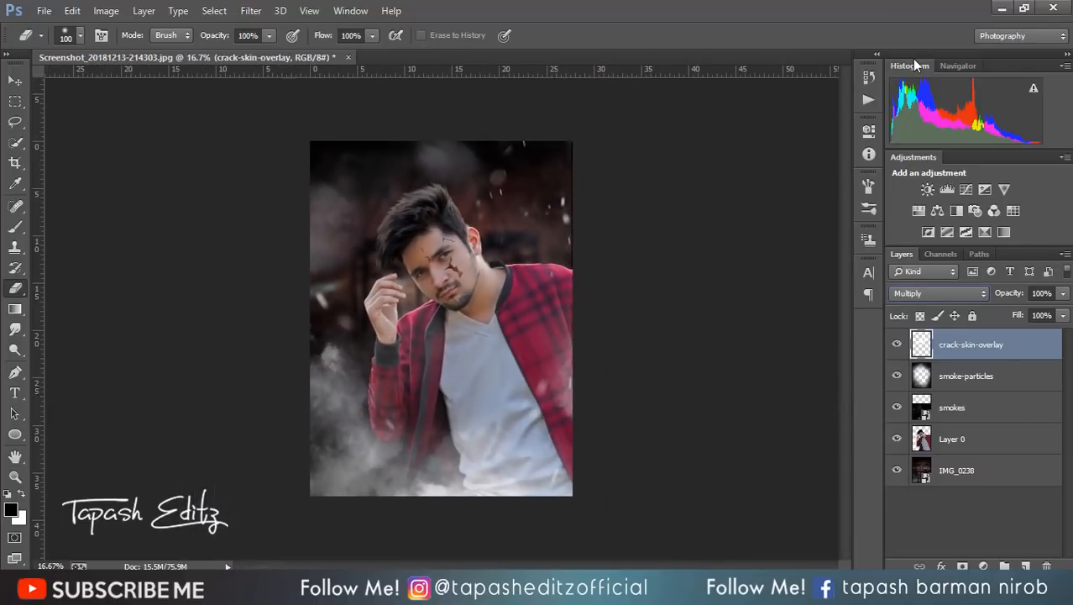
left_click(15, 81)
left_click_drag(466, 258, 466, 255)
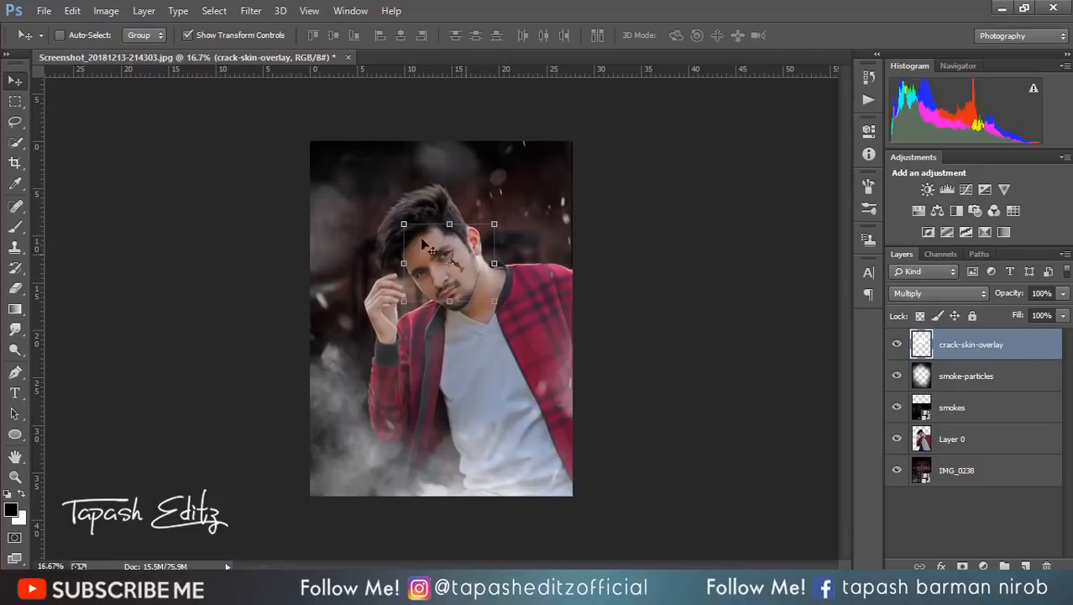
left_click(107, 11)
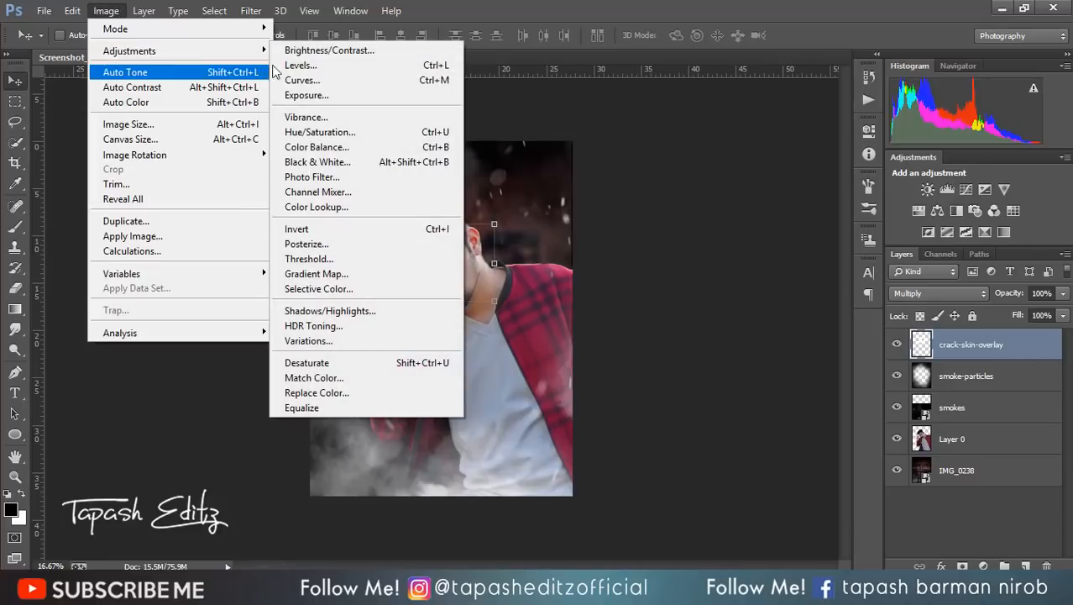
left_click(294, 65)
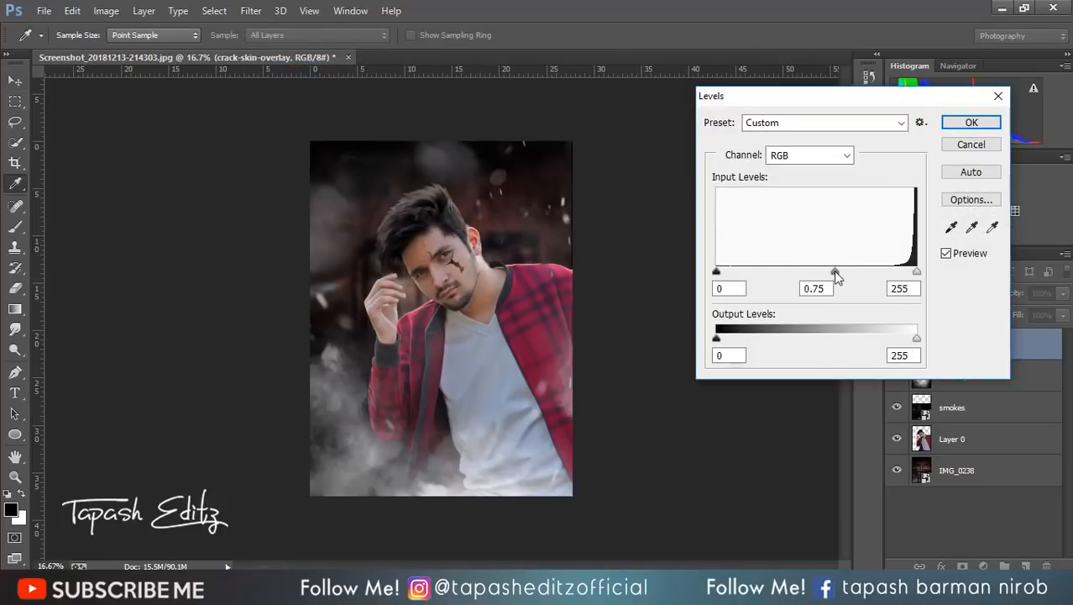
left_click_drag(835, 271, 784, 272)
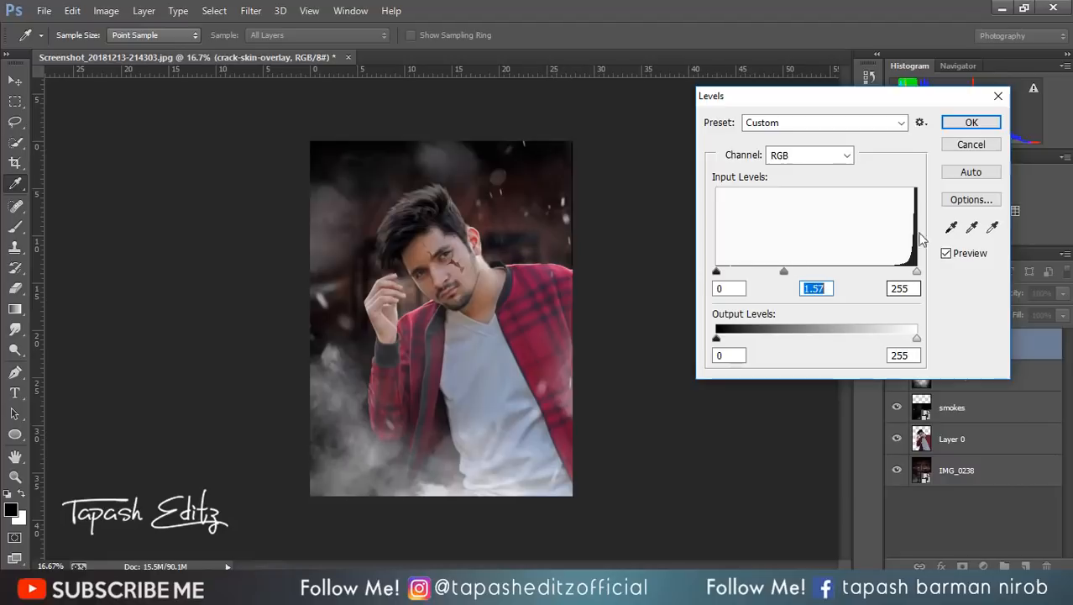
left_click(951, 150)
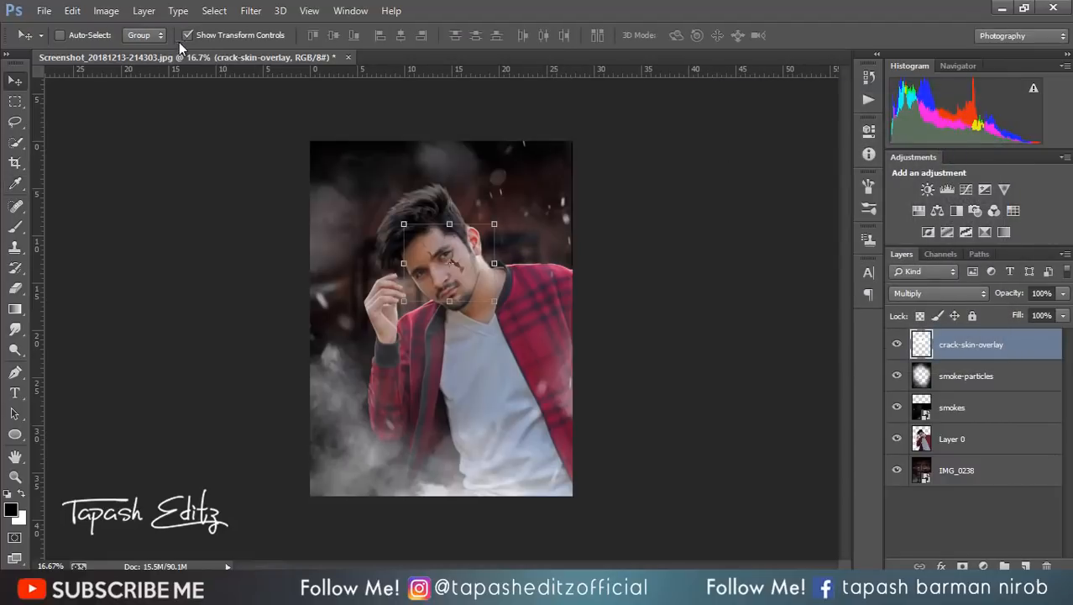
Step: Hide the transform controls and flatten all layers into a single background image
left_click(188, 36)
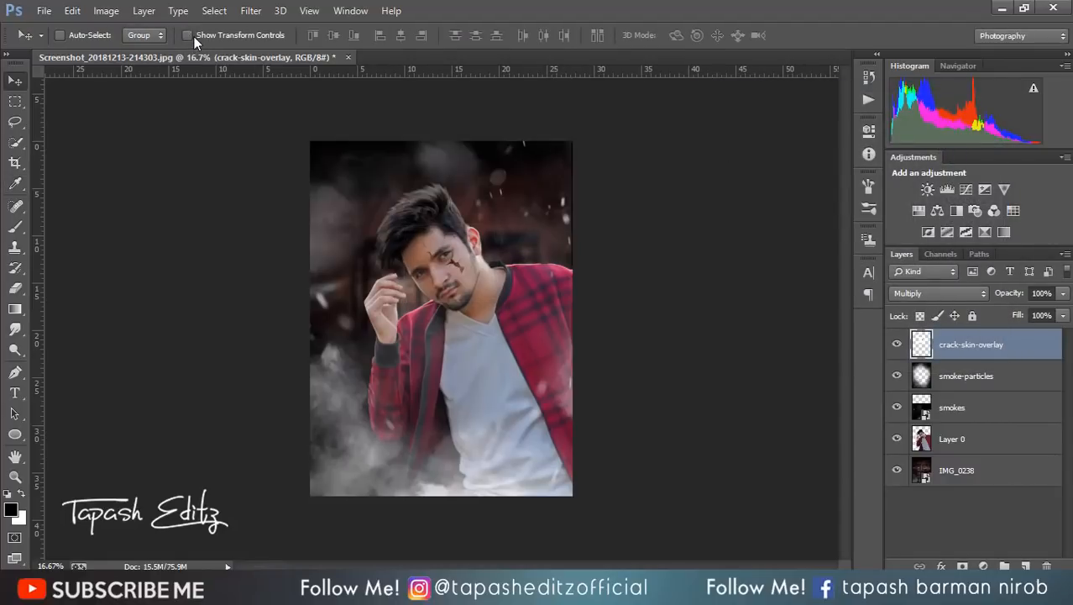
right_click(959, 347)
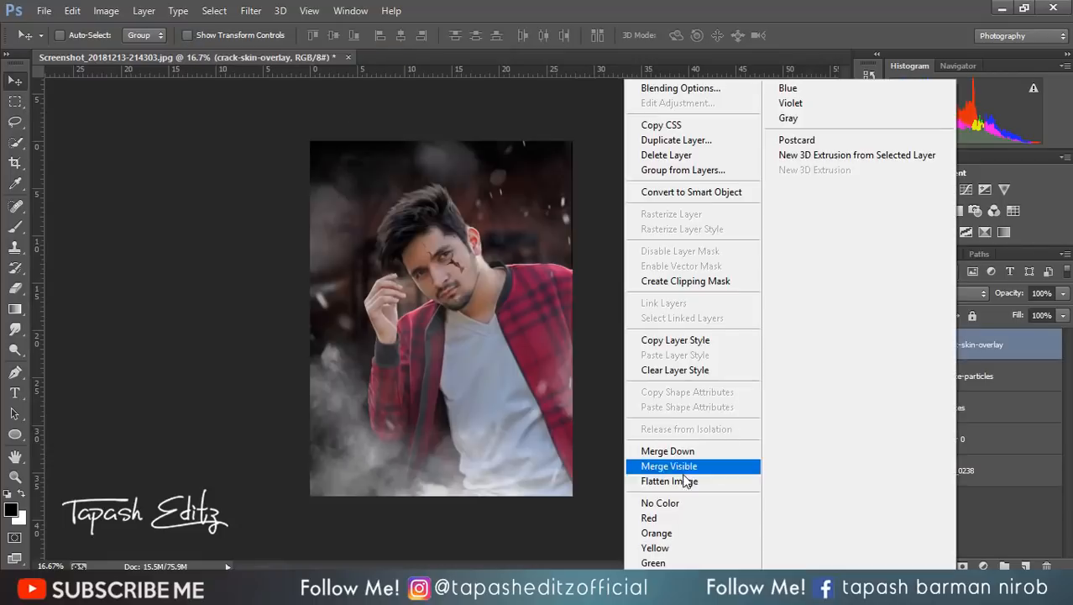
left_click(683, 480)
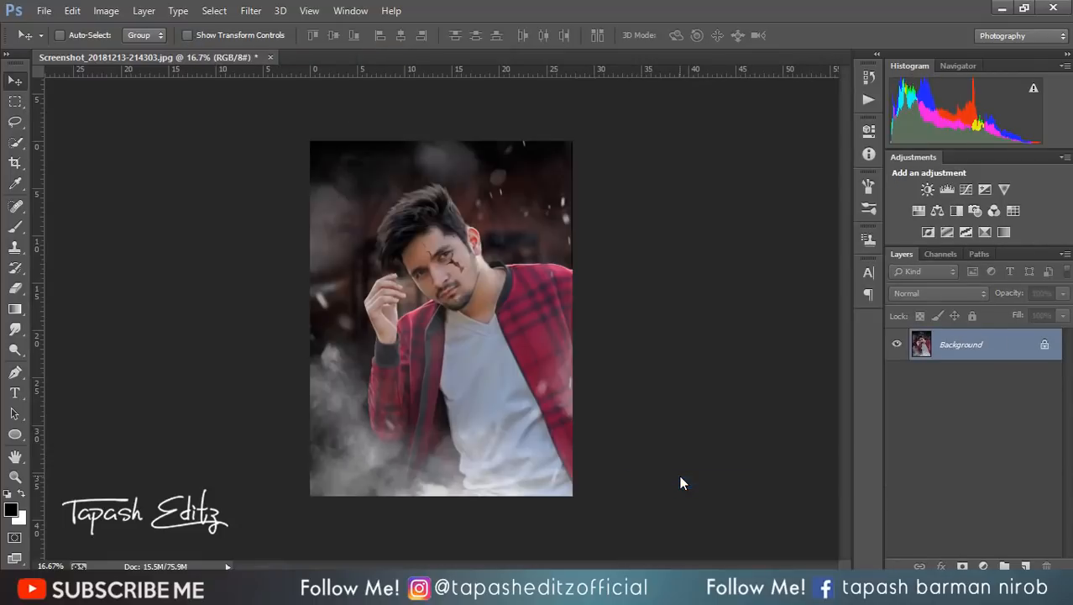
Step: Open the Camera Raw filter and set Temperature +3, Tint +9, Highlights +14, Clarity +39, Blacks -24 and Saturation -29
left_click(251, 10)
left_click(263, 105)
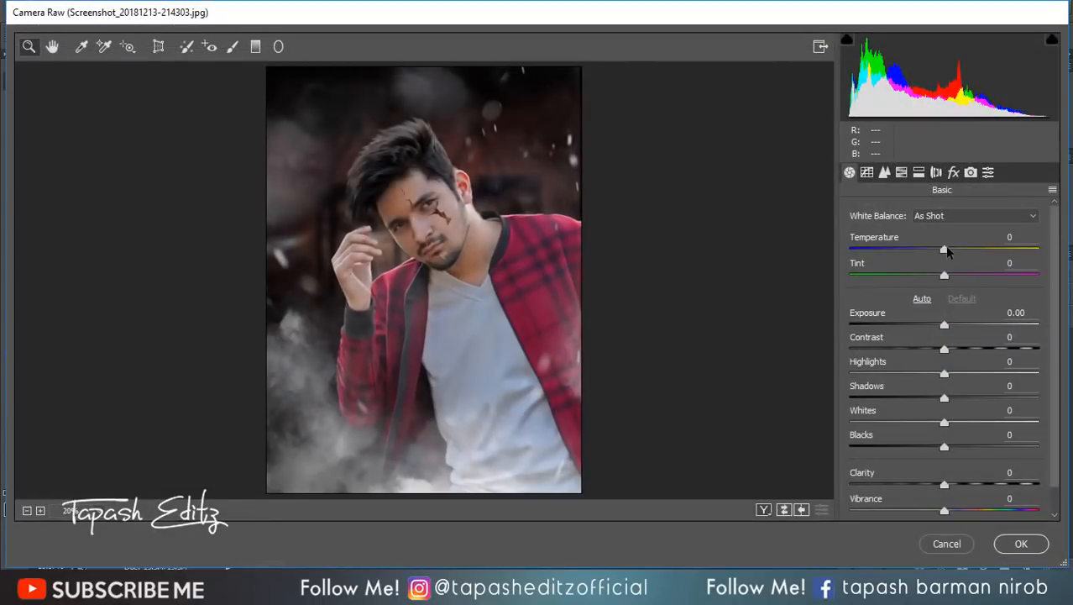
mouse_move(947, 256)
left_mouse_down()
mouse_move(956, 256)
mouse_move(952, 276)
left_mouse_up()
mouse_move(947, 374)
left_mouse_down()
mouse_move(976, 381)
mouse_move(957, 378)
left_mouse_up()
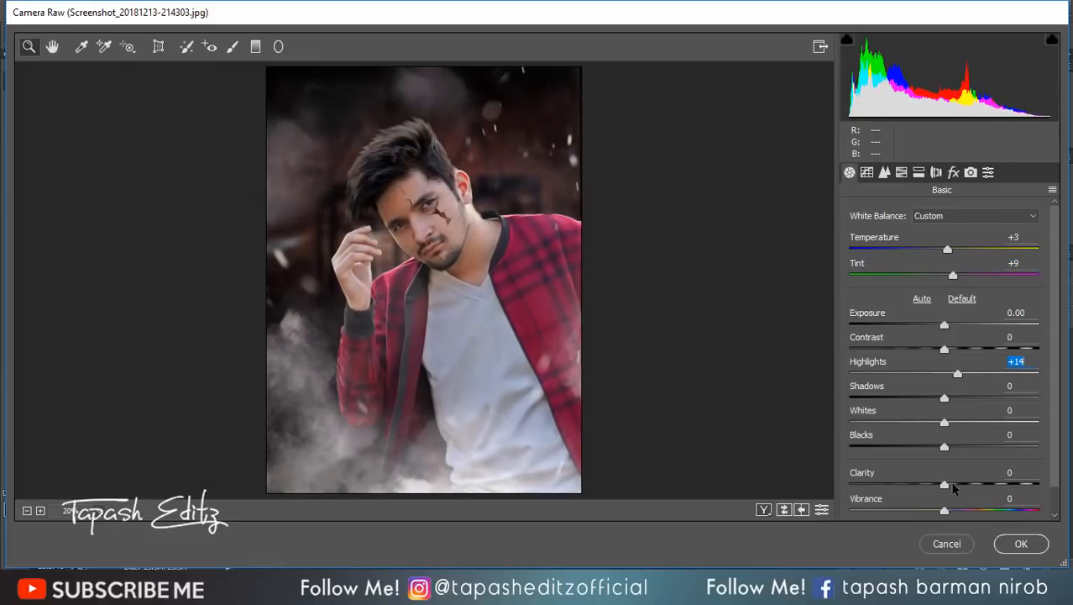
left_click_drag(944, 485, 984, 487)
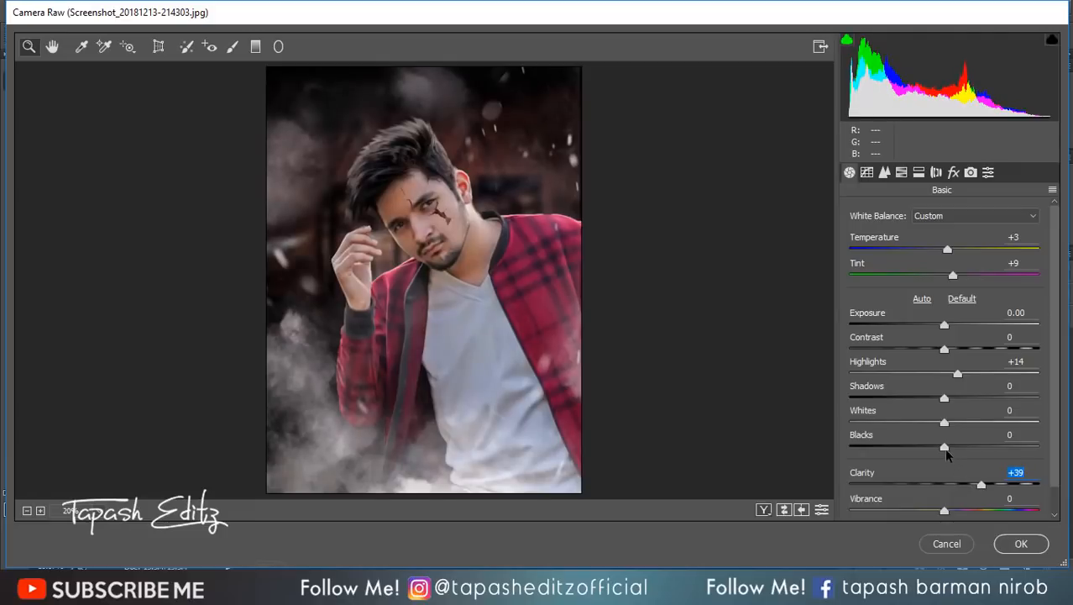
left_click_drag(944, 447, 921, 447)
scroll(952, 468, "down", 1)
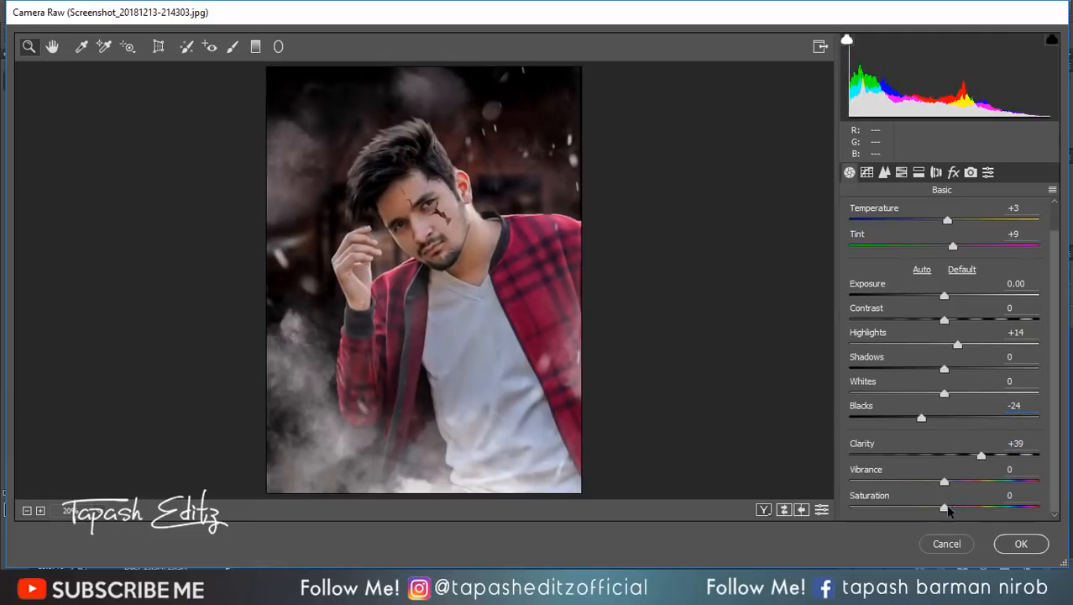
left_click_drag(937, 508, 915, 507)
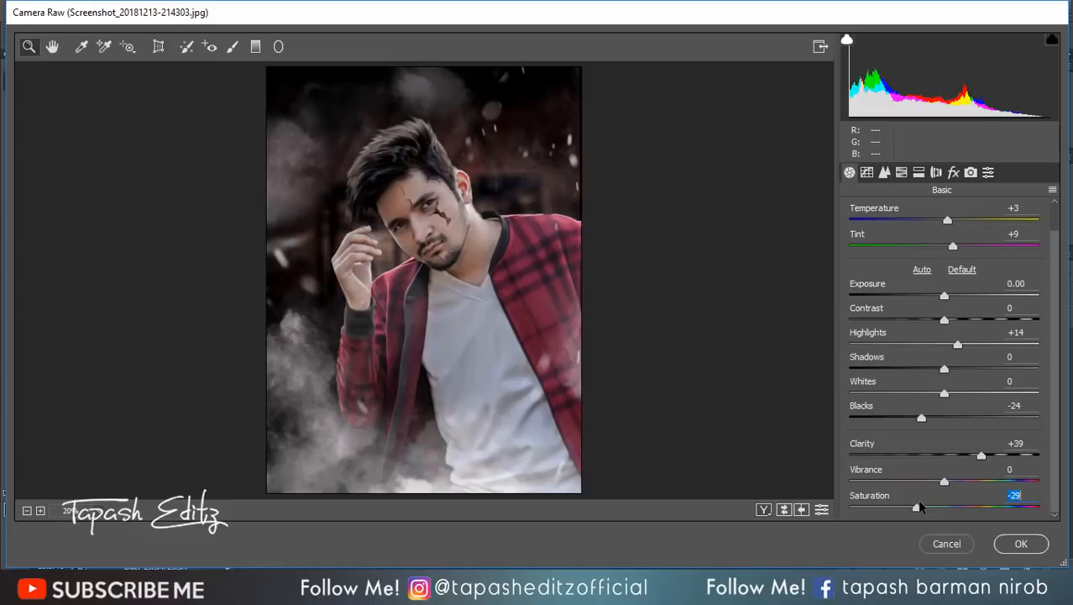
Step: In the HSL adjustments, set Oranges saturation to +72, Oranges luminance to +75 and Reds luminance to +33
left_click(885, 174)
left_click(903, 174)
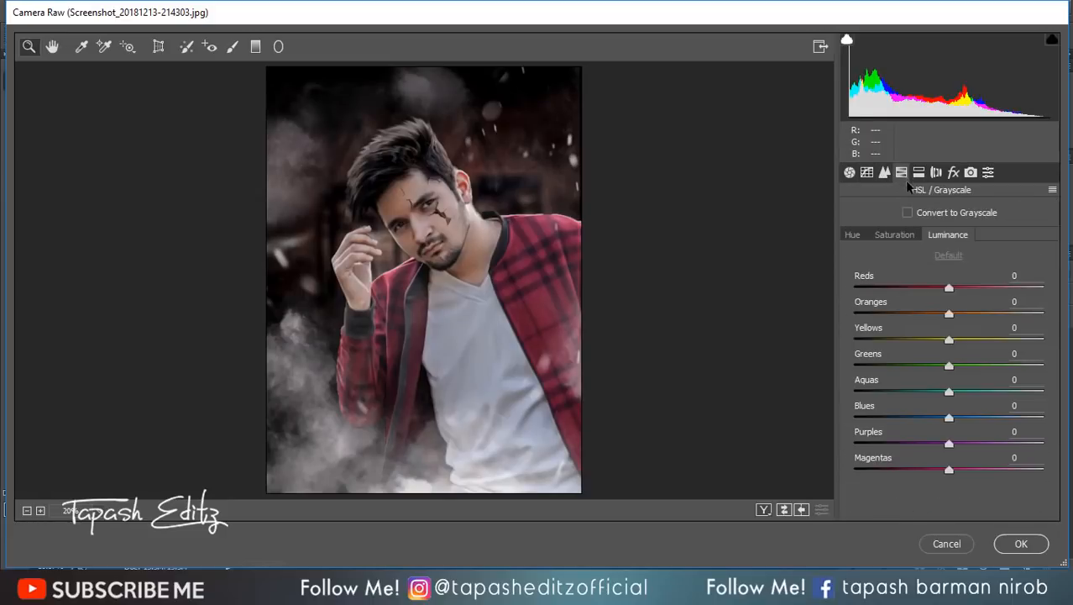
left_click(902, 235)
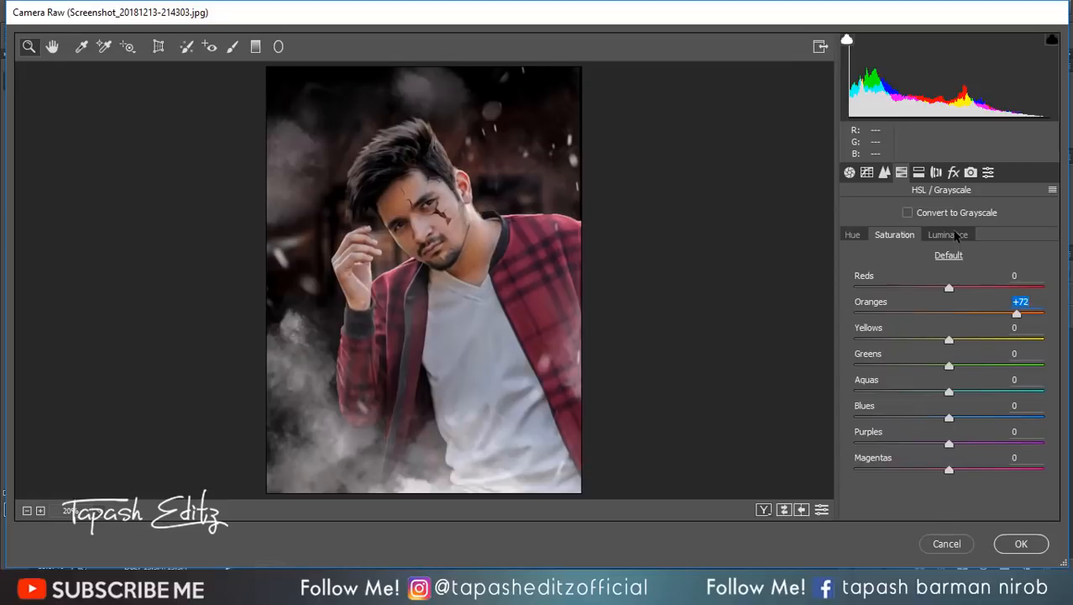
left_click(949, 235)
left_click_drag(949, 313, 1000, 318)
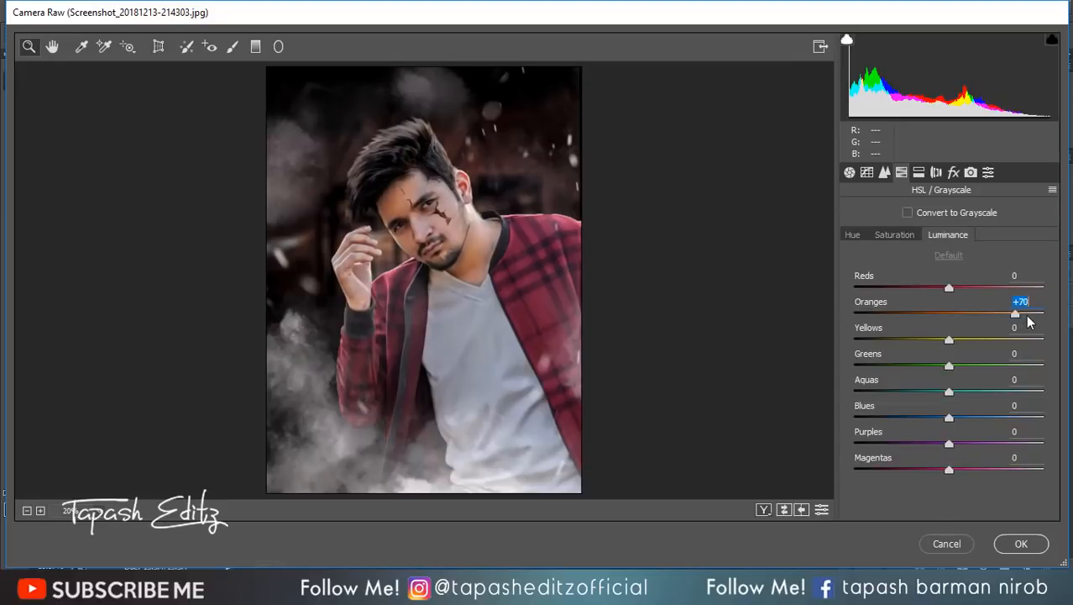
left_click_drag(953, 288, 984, 289)
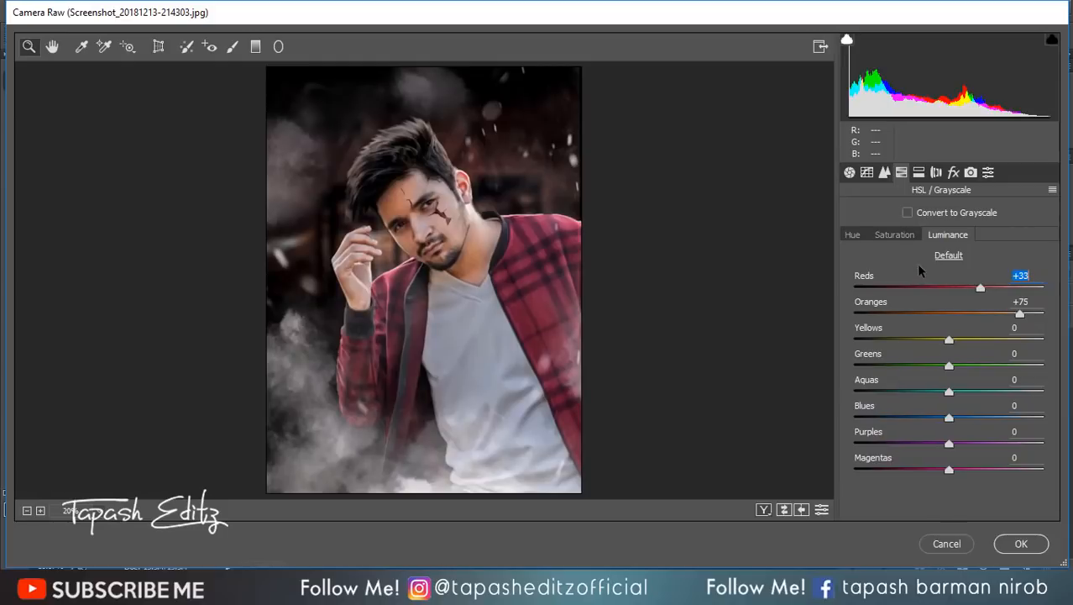
Step: Set HSL saturation to Reds +12, Purples -42 and Magentas -34, and lower Oranges luminance to about +41
left_click(895, 235)
left_click_drag(950, 288, 920, 286)
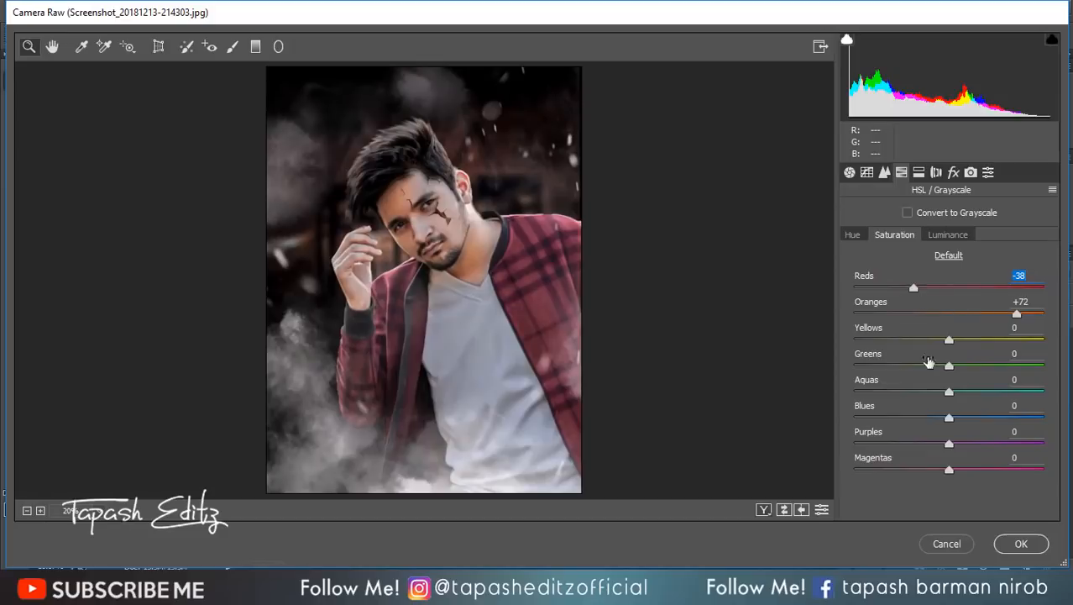
left_click_drag(949, 468, 909, 438)
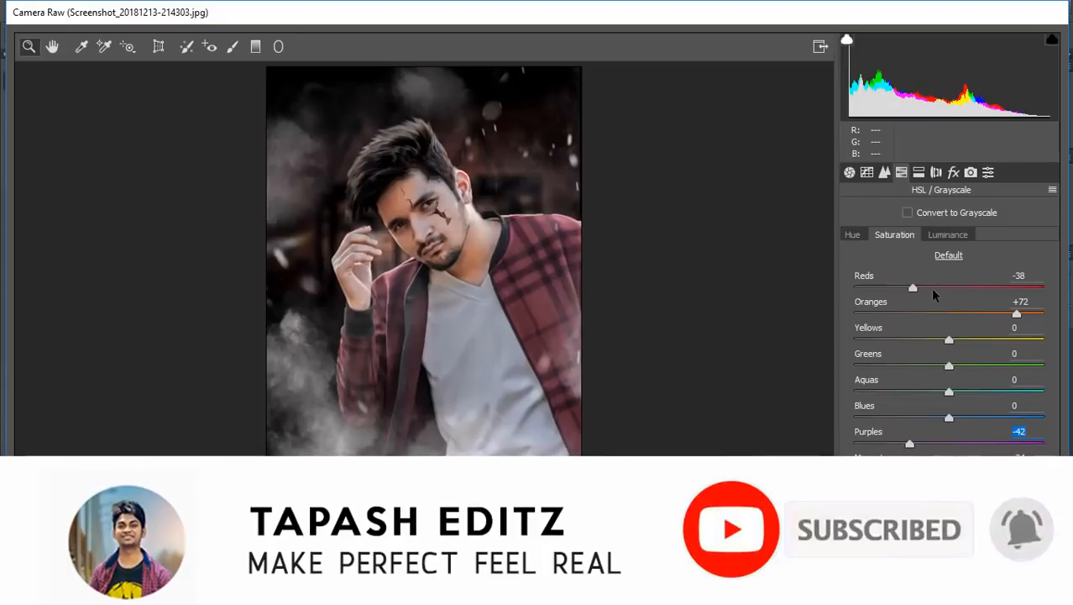
left_click_drag(933, 290, 960, 288)
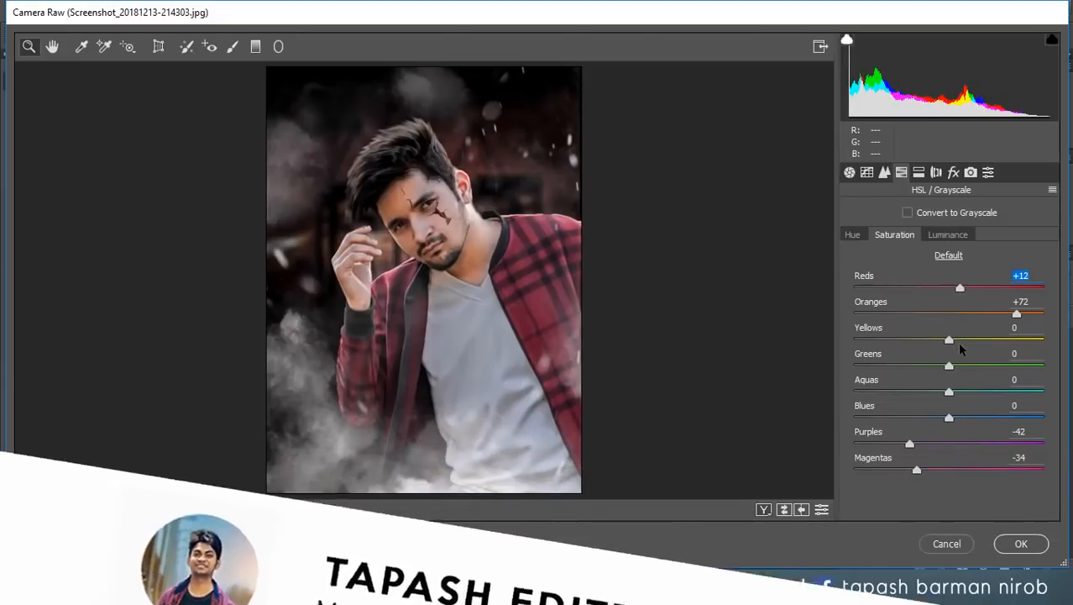
left_click(972, 234)
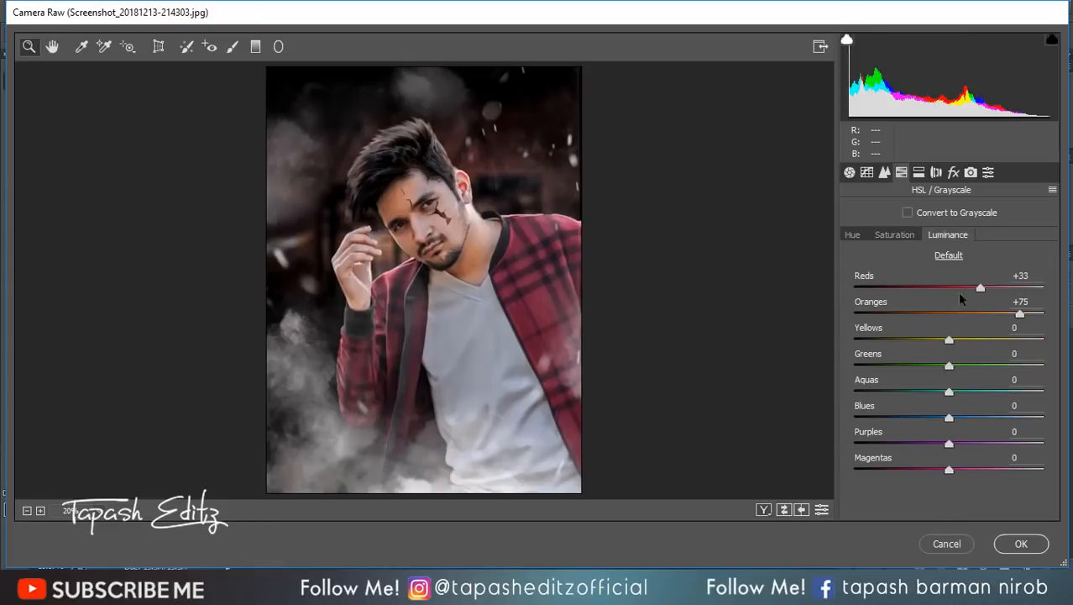
left_click_drag(1017, 314, 975, 313)
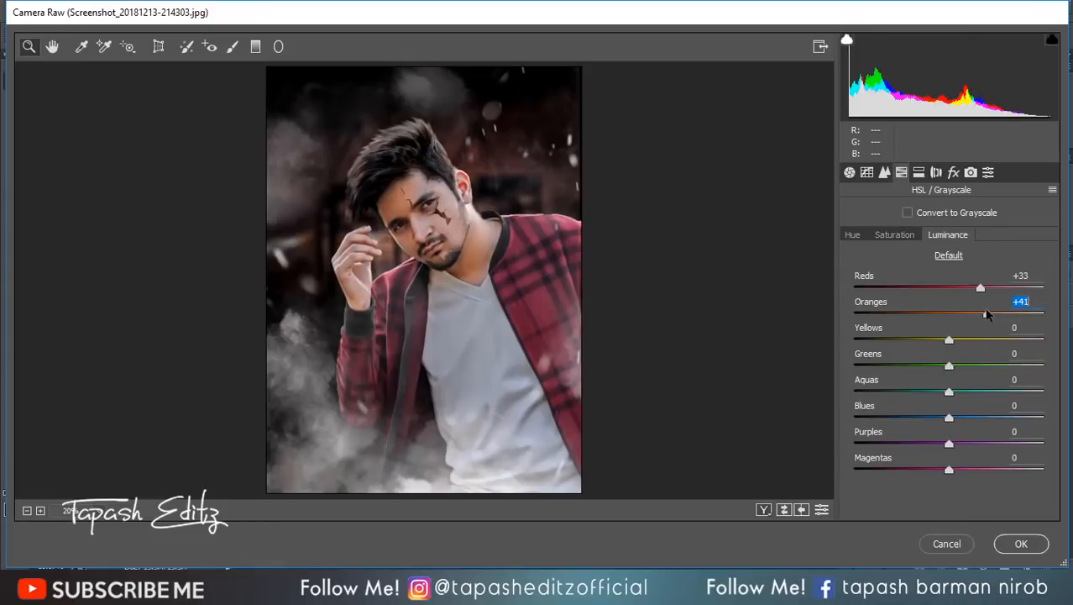
Step: Set Dehaze to -4 and the Post Crop Vignetting amount to -26, and apply the Camera Raw filter
left_click(954, 174)
mouse_move(947, 242)
left_mouse_down()
mouse_move(925, 241)
mouse_move(964, 241)
mouse_move(944, 238)
left_mouse_up()
left_click_drag(946, 432, 923, 413)
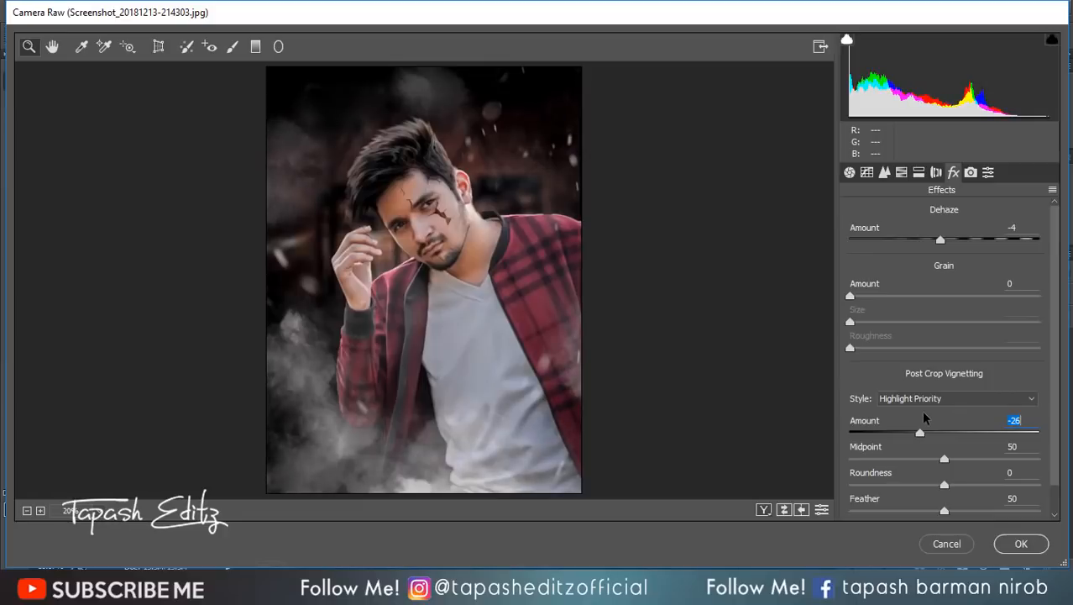
left_click(1020, 546)
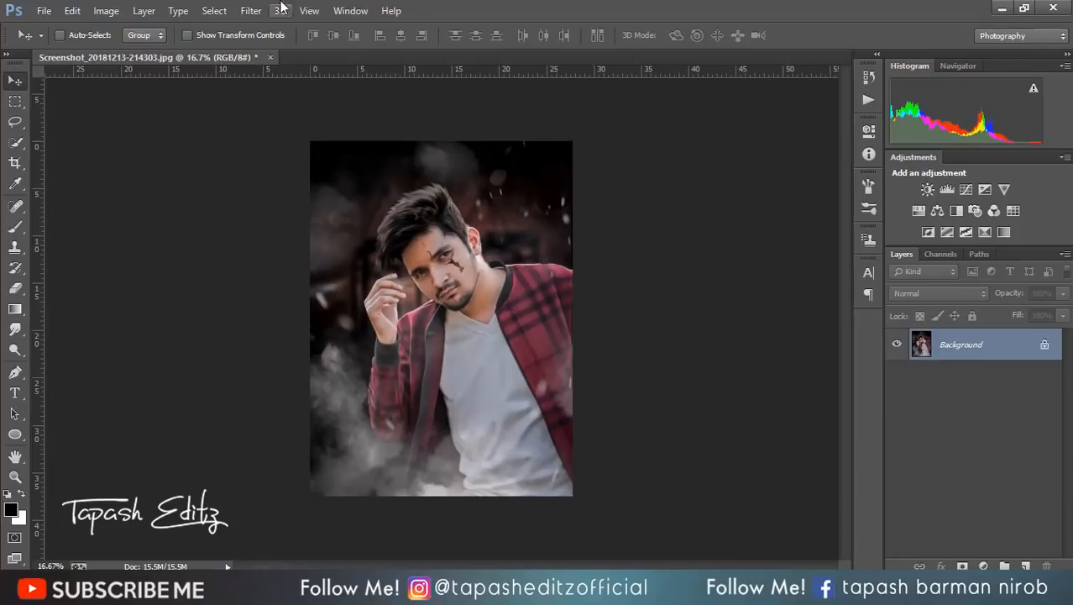
Step: Apply the Tonal Contrast filter from Nik Software's Color Efex Pro 3.0 with its default settings
left_click(250, 10)
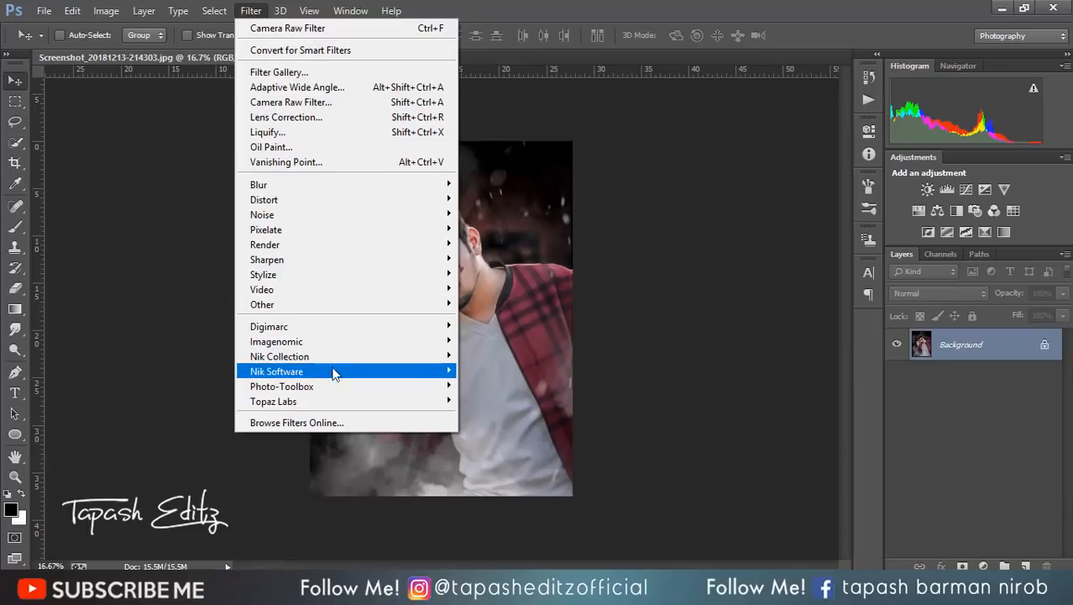
mouse_move(430, 373)
left_click(475, 370)
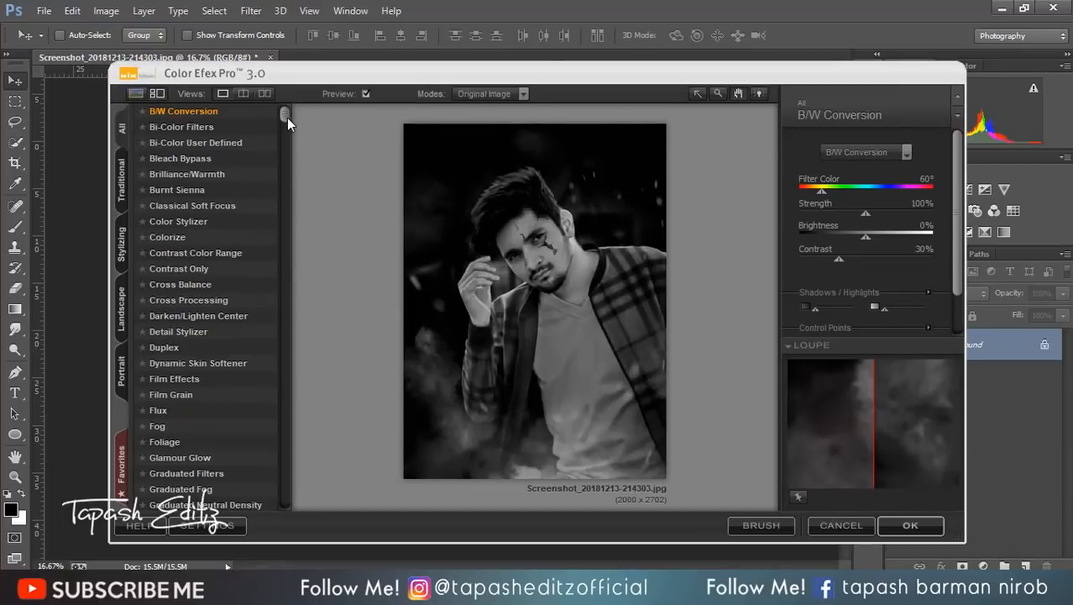
left_click_drag(287, 118, 284, 498)
left_click(199, 456)
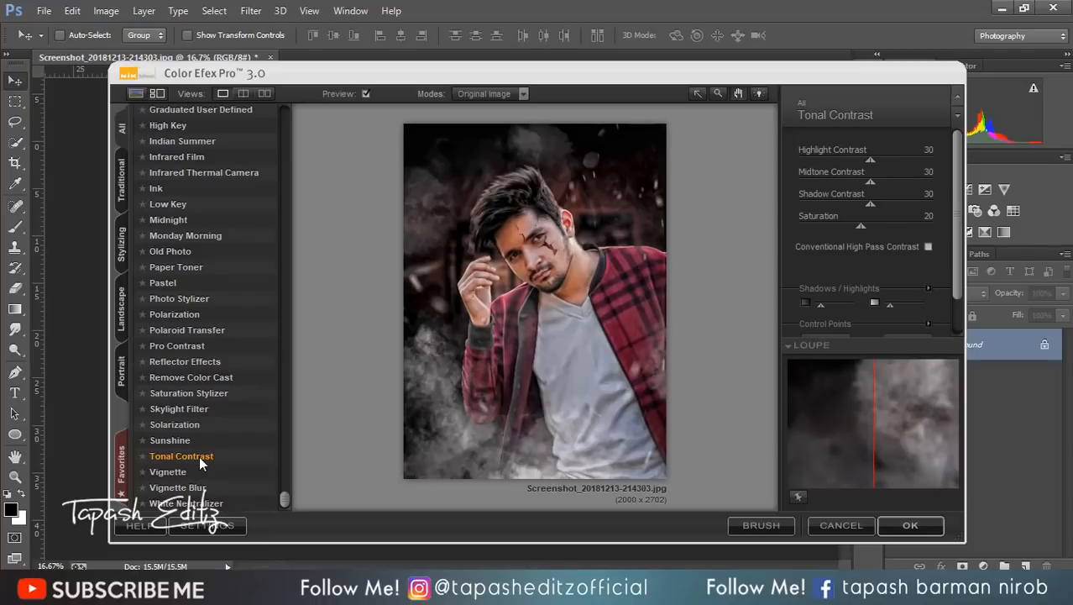
left_click(907, 524)
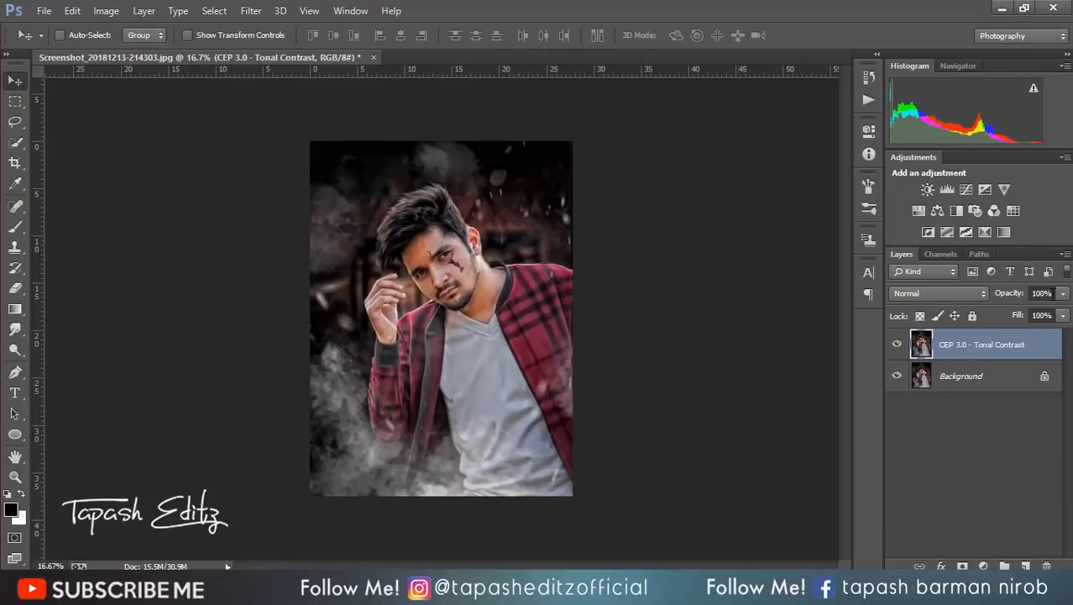
Step: Reduce the Tonal Contrast layer's opacity to 67% and merge it down into the Background
left_click(1063, 293)
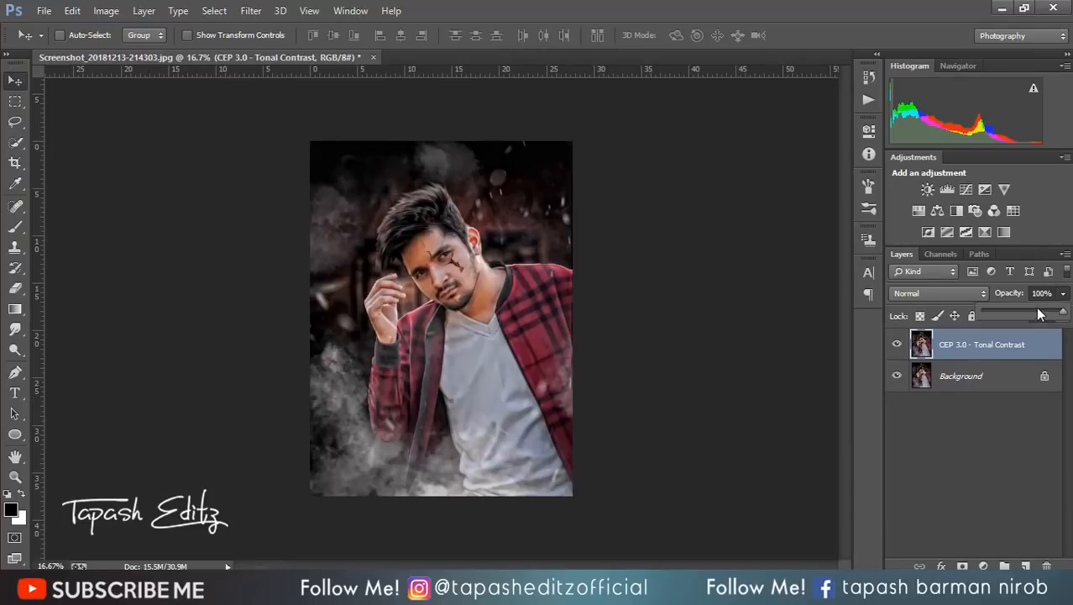
left_click_drag(1039, 313, 1023, 315)
right_click(1006, 342)
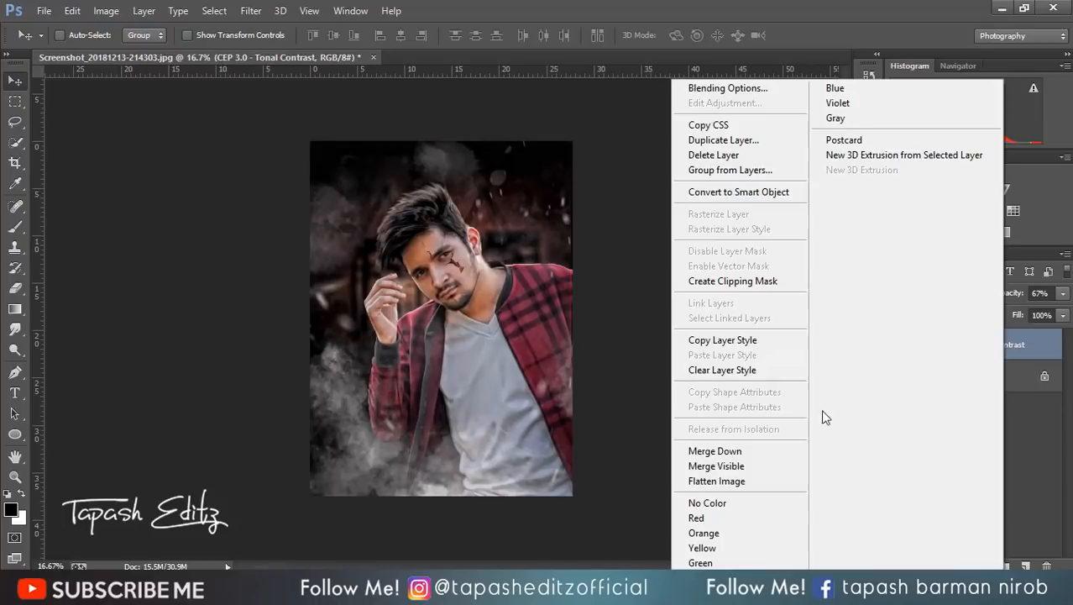
left_click(751, 449)
Step: Add a Selective Color adjustment layer and set Reds to Cyan -34% and Black +15%
left_click(985, 233)
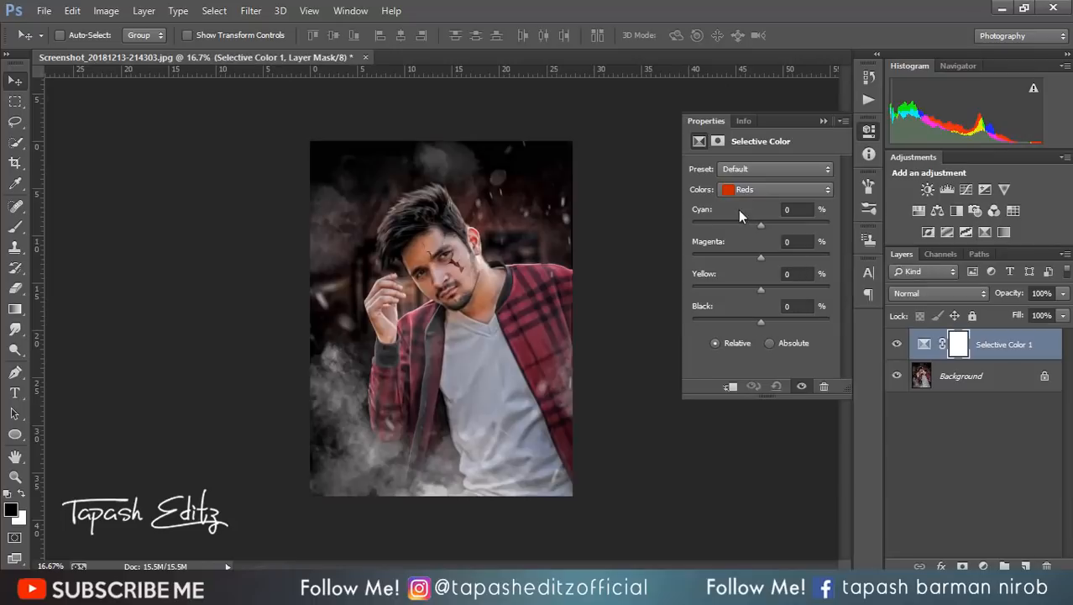
mouse_move(763, 317)
left_mouse_down()
mouse_move(779, 317)
mouse_move(752, 320)
mouse_move(793, 315)
mouse_move(771, 310)
left_mouse_up()
left_click_drag(762, 225, 735, 224)
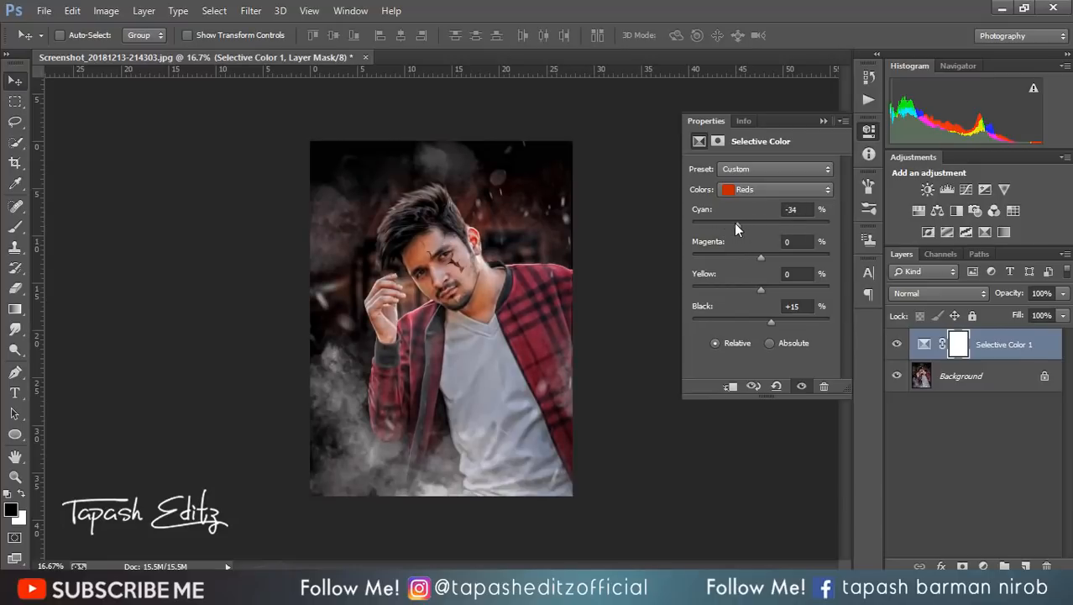
Step: Adjust the Selective Color Yellows to Black -61% and Cyan about +25%, and lower their Yellow value
left_click(756, 191)
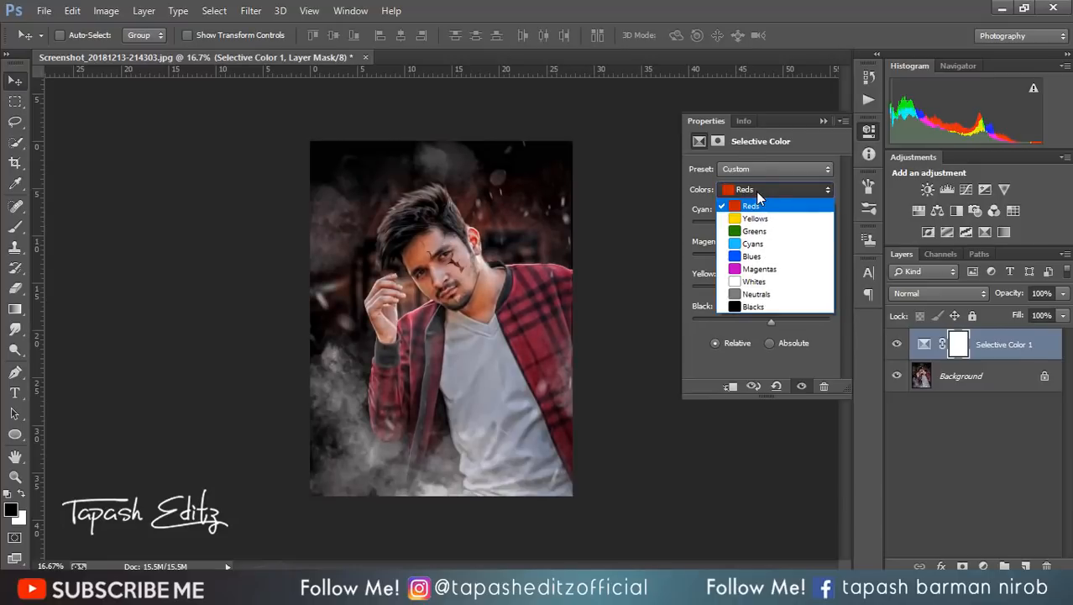
left_click(755, 219)
left_click_drag(765, 322, 719, 311)
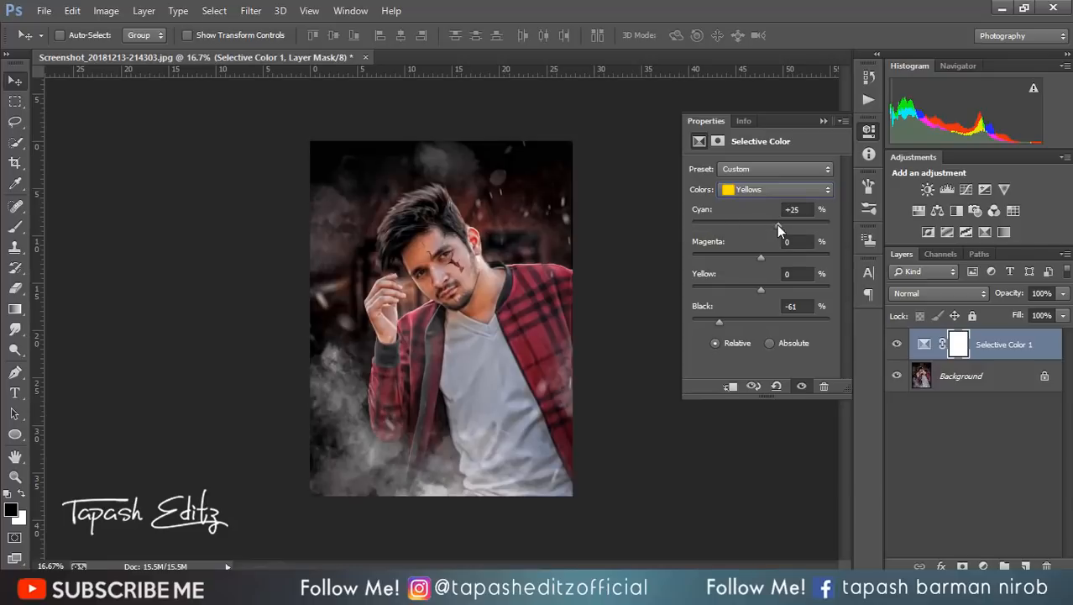
left_click_drag(724, 289, 747, 289)
Step: Set the Selective Color Blacks to Cyan -2%, Magenta +1% and Black -3%, and close the adjustment's properties
left_click(777, 189)
left_click(759, 309)
left_click_drag(767, 323, 759, 323)
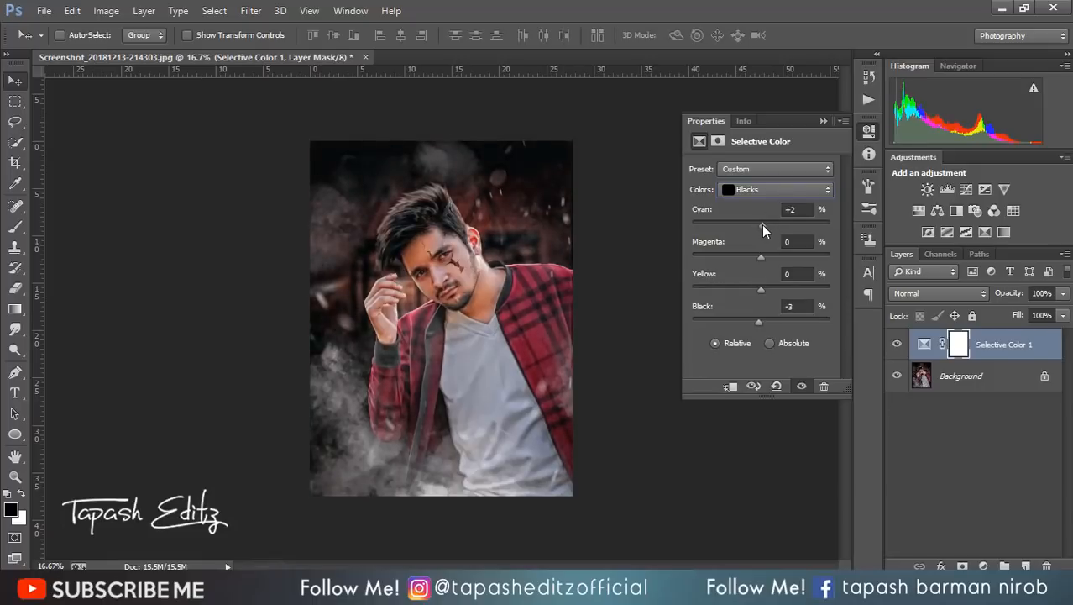
left_click_drag(762, 224, 760, 253)
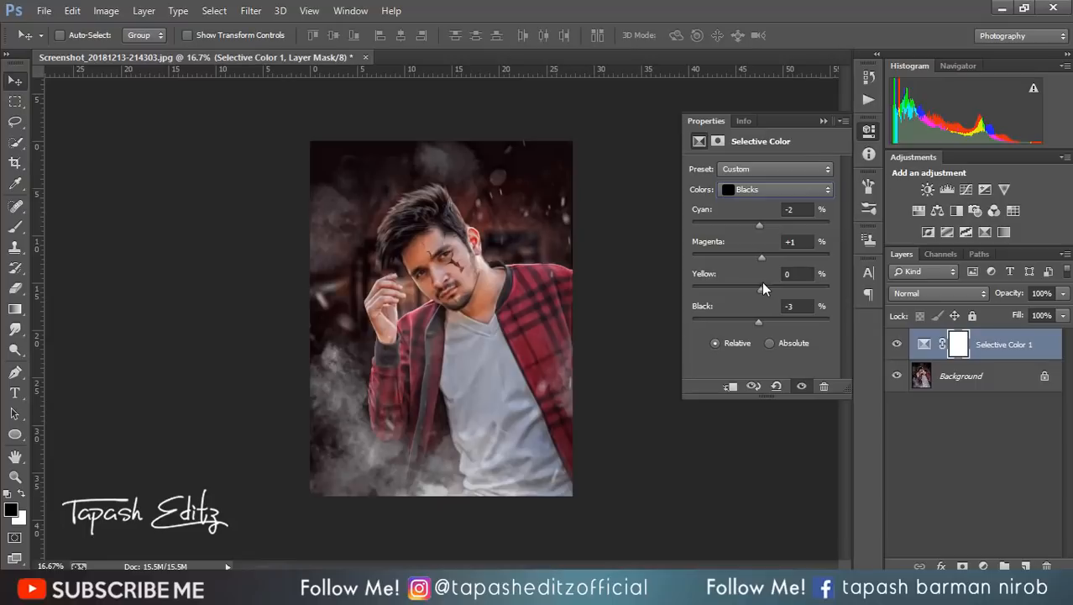
left_click(870, 130)
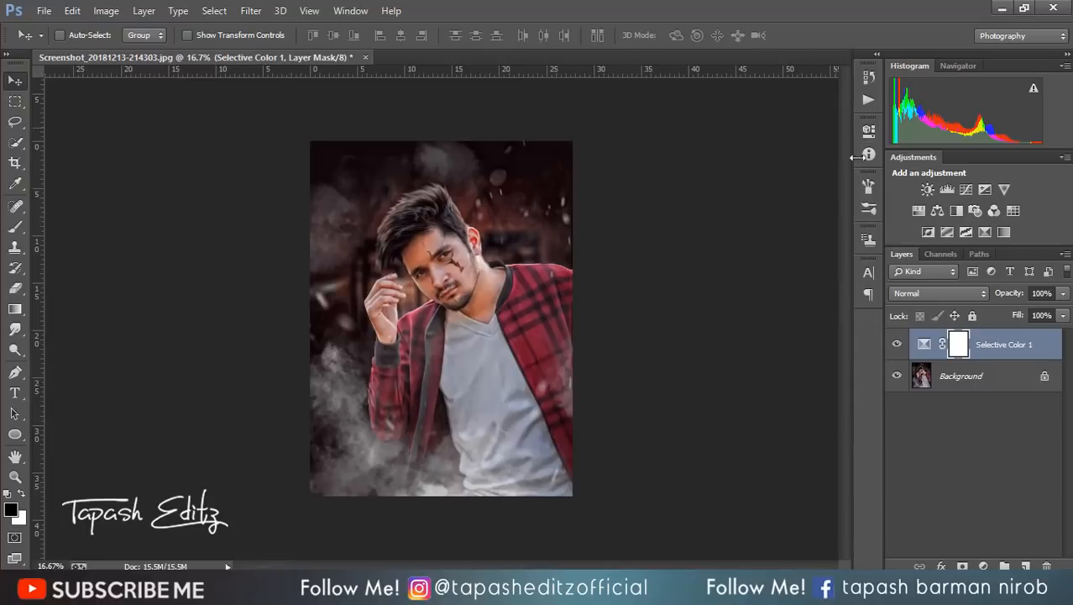
Step: Merge the Selective Color layer down into the Background and duplicate the Background layer
right_click(1012, 344)
left_click(745, 457)
left_click_drag(949, 350, 1027, 565)
Step: Apply a High Pass filter with a raised radius to the Background copy and set its blend mode to Soft Light
left_click(251, 10)
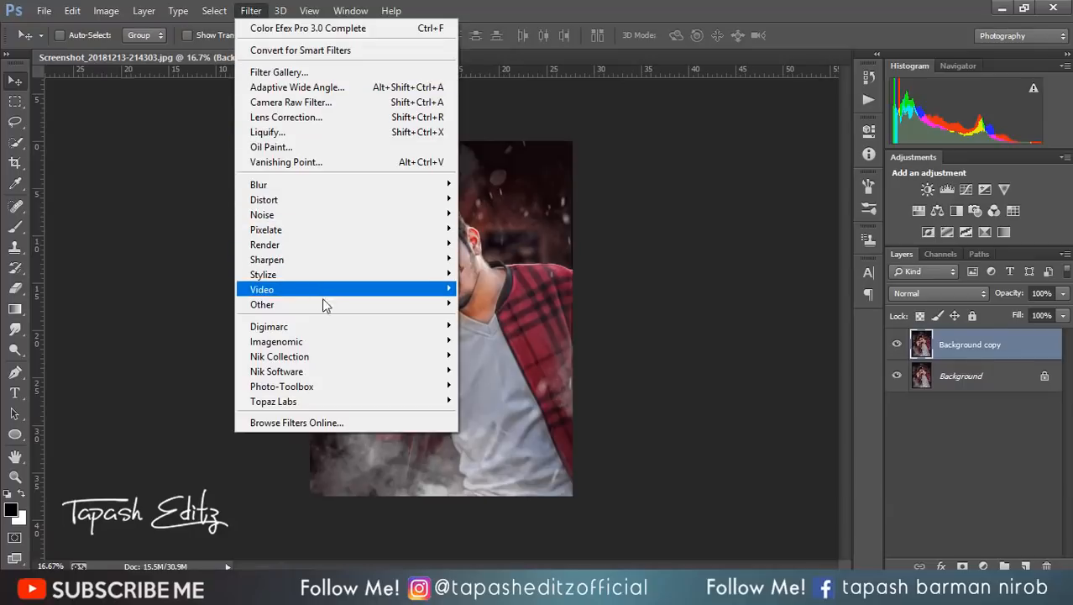
mouse_move(325, 299)
left_click(492, 320)
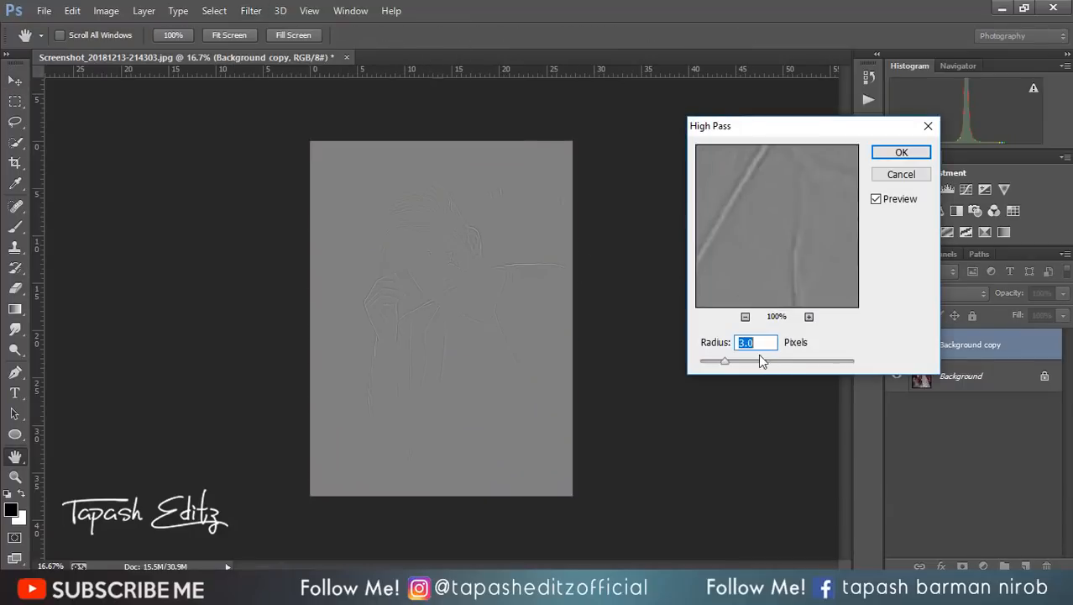
left_click_drag(761, 360, 753, 364)
left_click(888, 156)
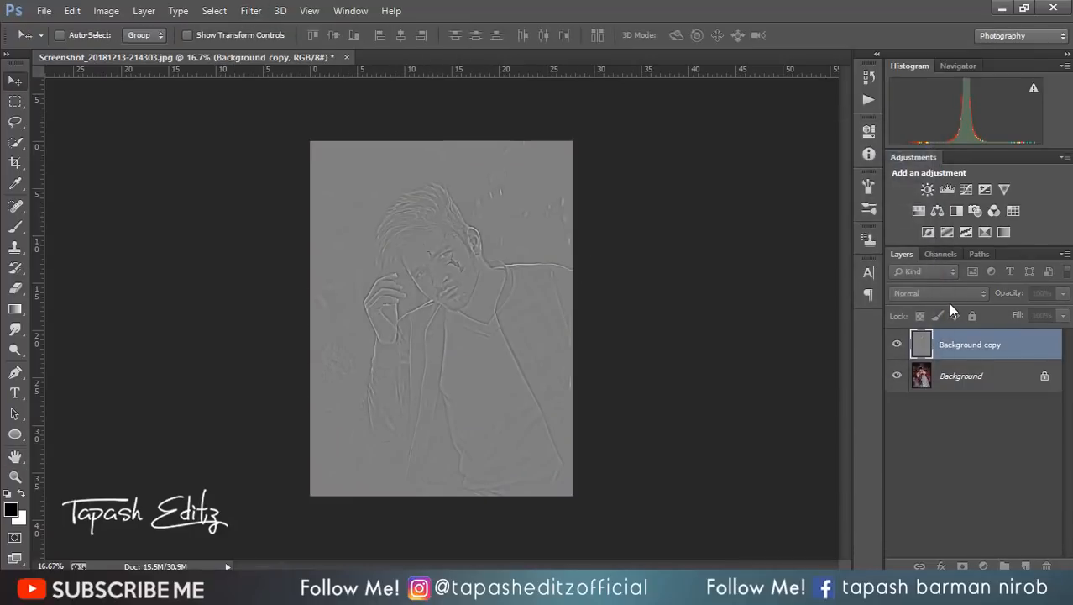
left_click(939, 294)
left_click(922, 209)
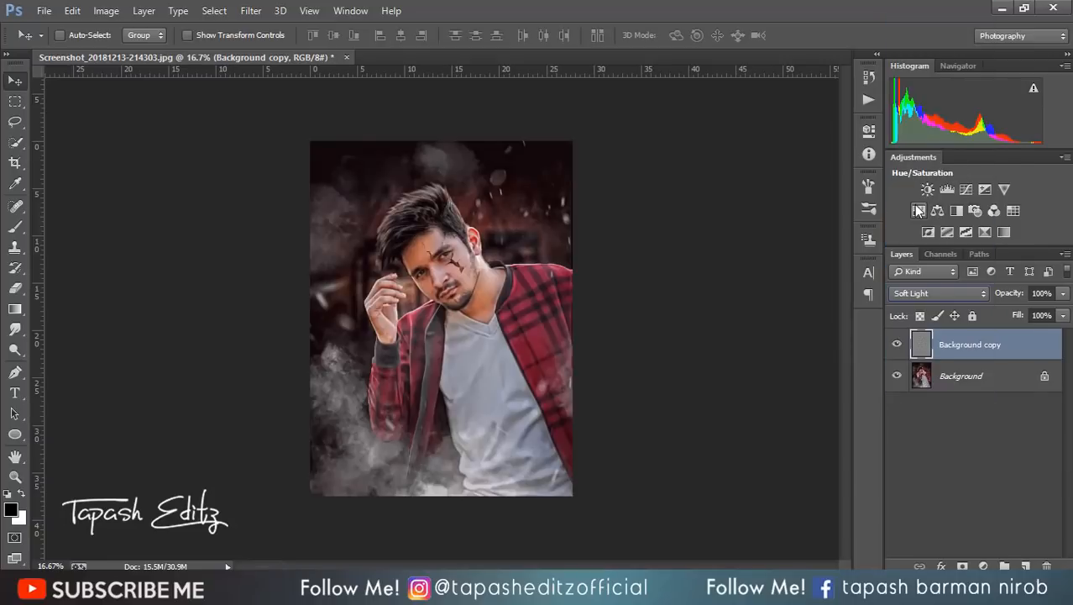
Step: Compare the image with and without the High Pass layer, and examine the result zoomed out and fitted to the window
left_click(896, 343)
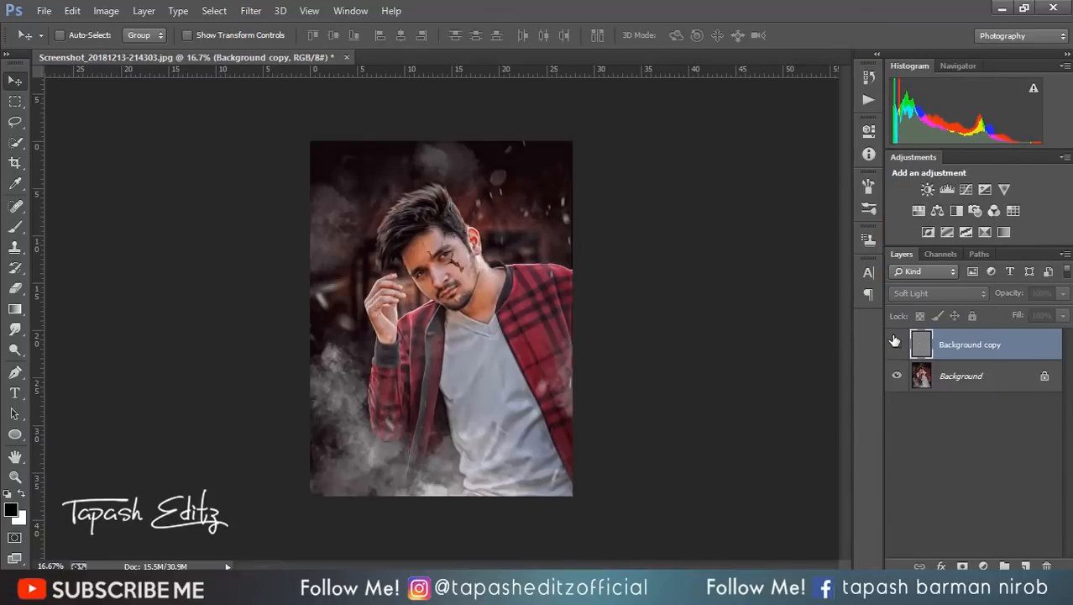
left_click(896, 342)
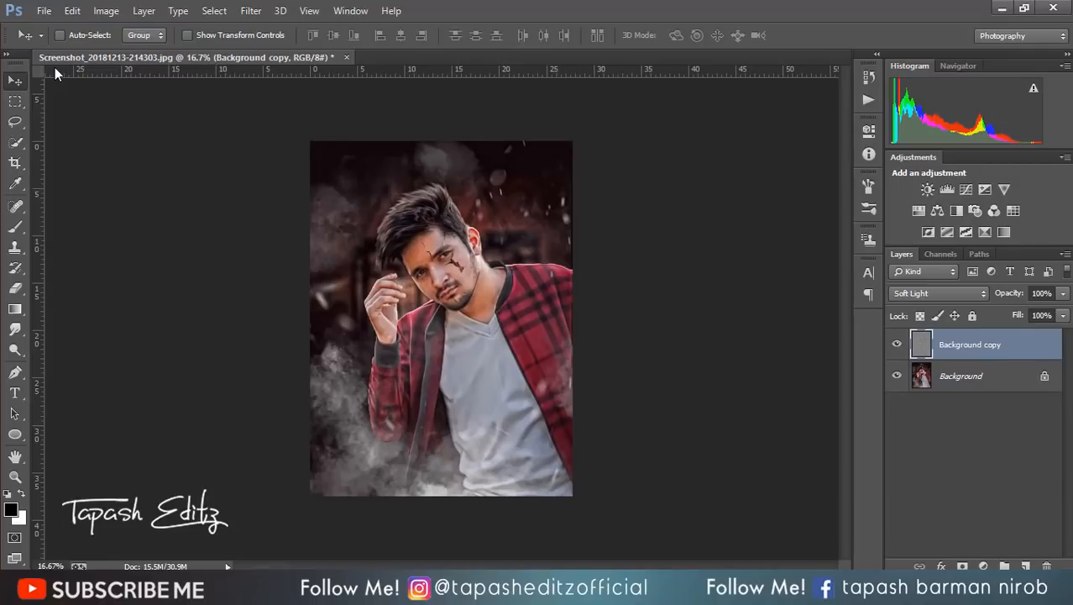
key("ctrl+0")
key("ctrl+minus")
key("ctrl+minus")
key("ctrl+minus")
key("ctrl+minus")
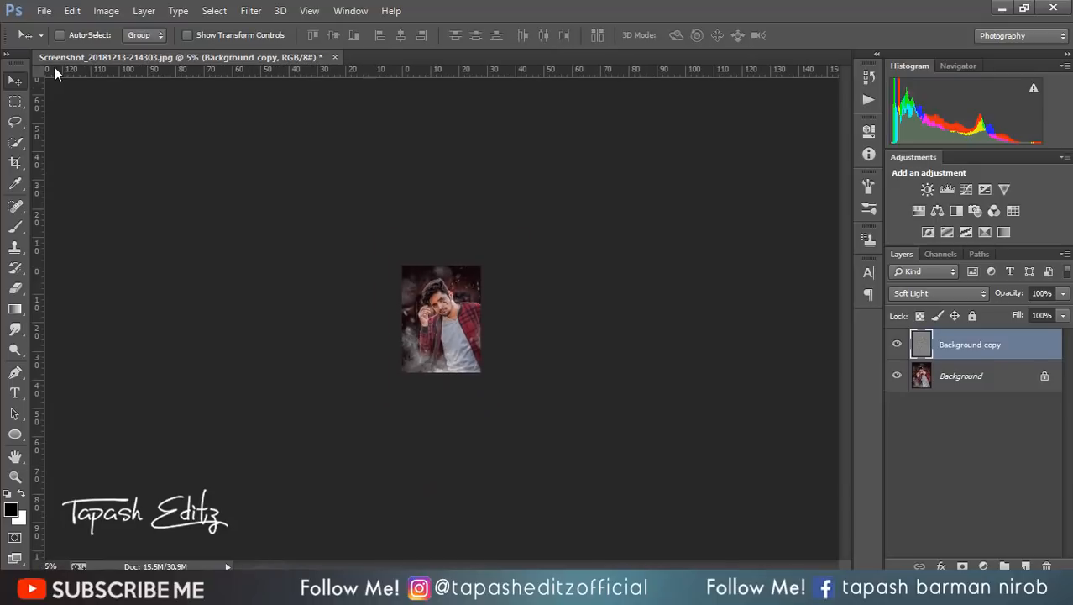
key("ctrl+0")
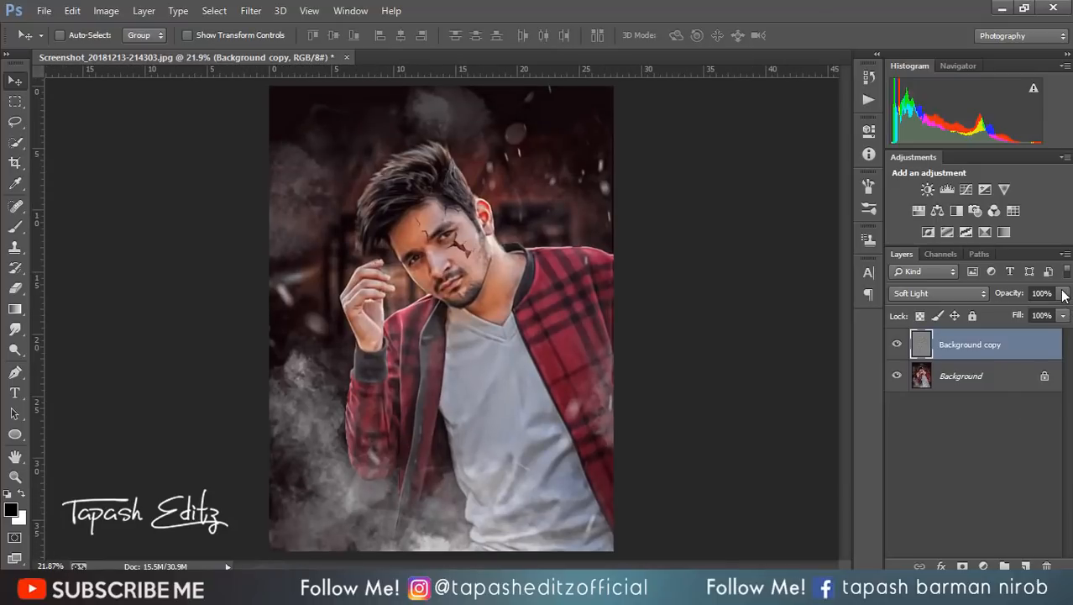
Step: Lower the High Pass layer's opacity to about 4%
left_click_drag(1063, 293, 987, 304)
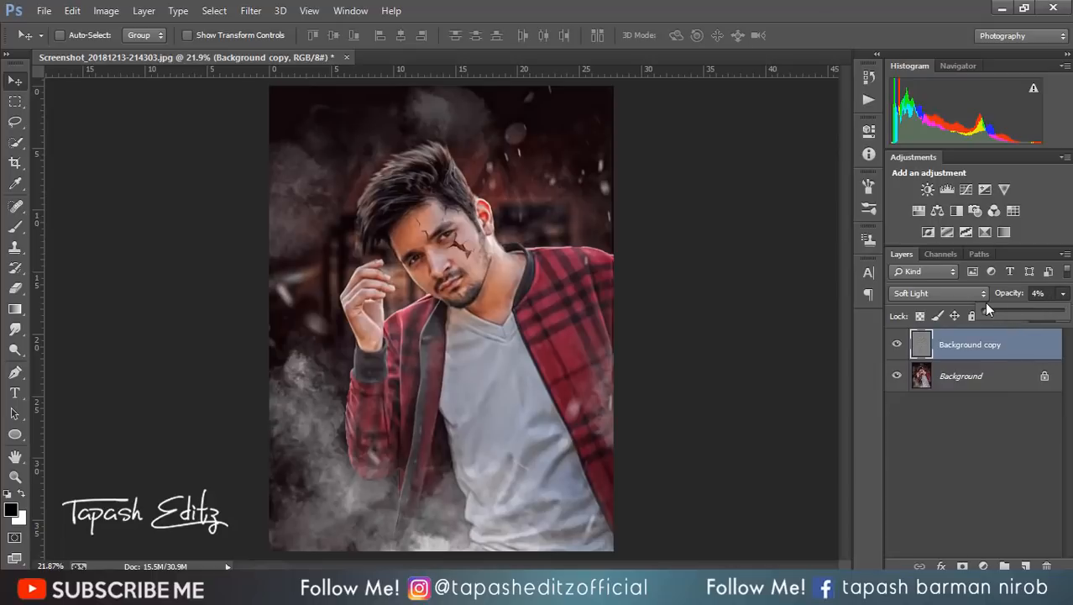